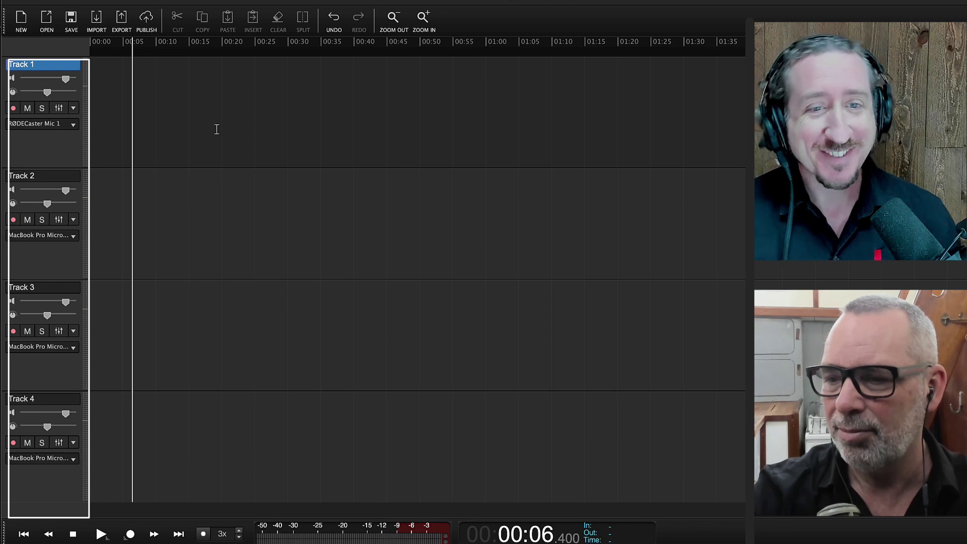
Set Track 1's recording input to RODECaster Pro Multichannel, mono channel 3 (Mic 1).
{"action": "left_click", "coordinate": [39, 187]}
{"action": "left_click", "coordinate": [47, 296]}
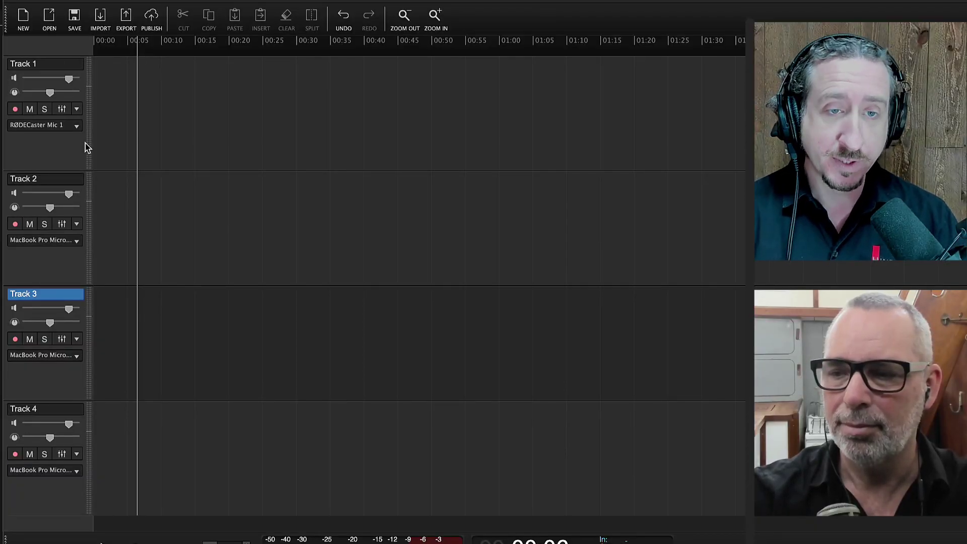
{"action": "left_click", "coordinate": [77, 126]}
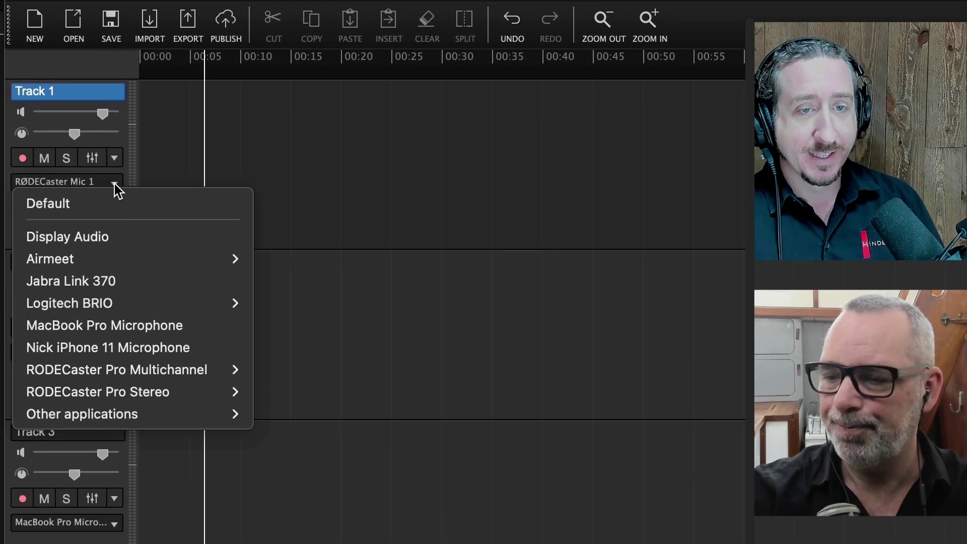
{"action": "mouse_move", "coordinate": [112, 393]}
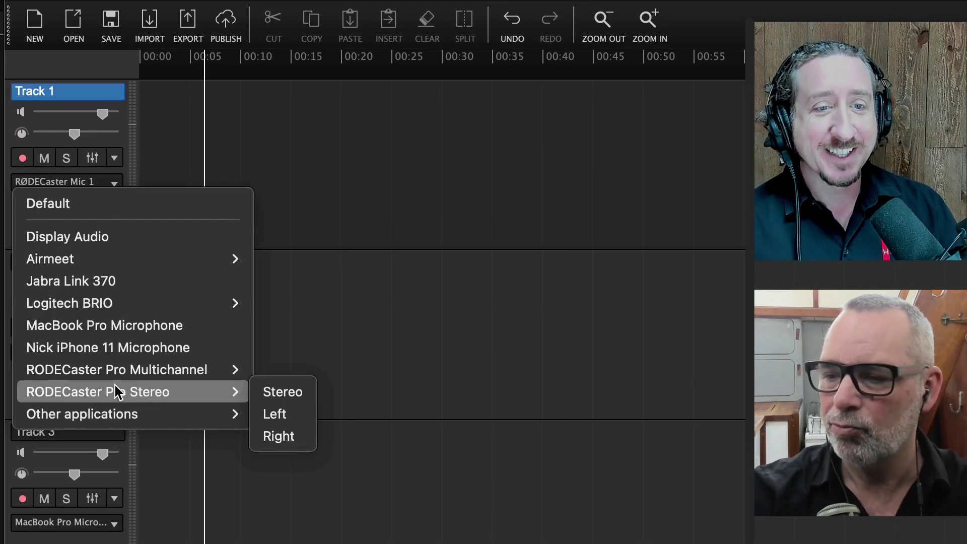
{"action": "mouse_move", "coordinate": [124, 370]}
{"action": "mouse_move", "coordinate": [324, 371]}
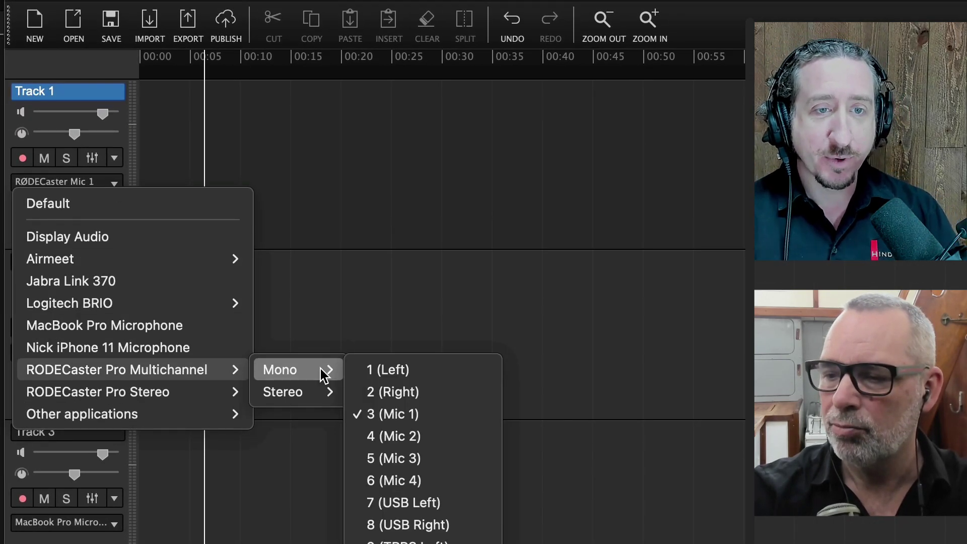
{"action": "left_click", "coordinate": [432, 412]}
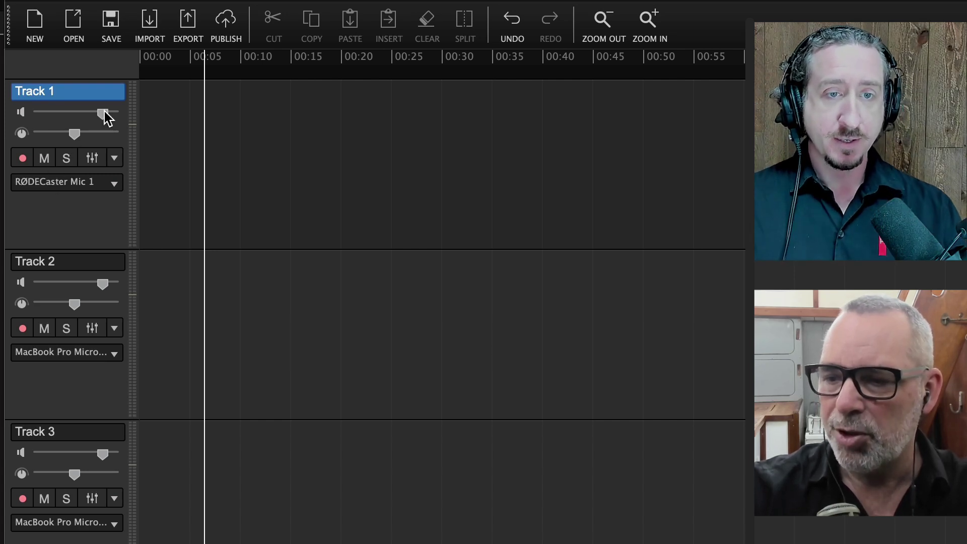
Try out lower volume levels on Track 1.
{"action": "left_click_drag", "start_coordinate": [103, 113], "coordinate": [71, 114]}
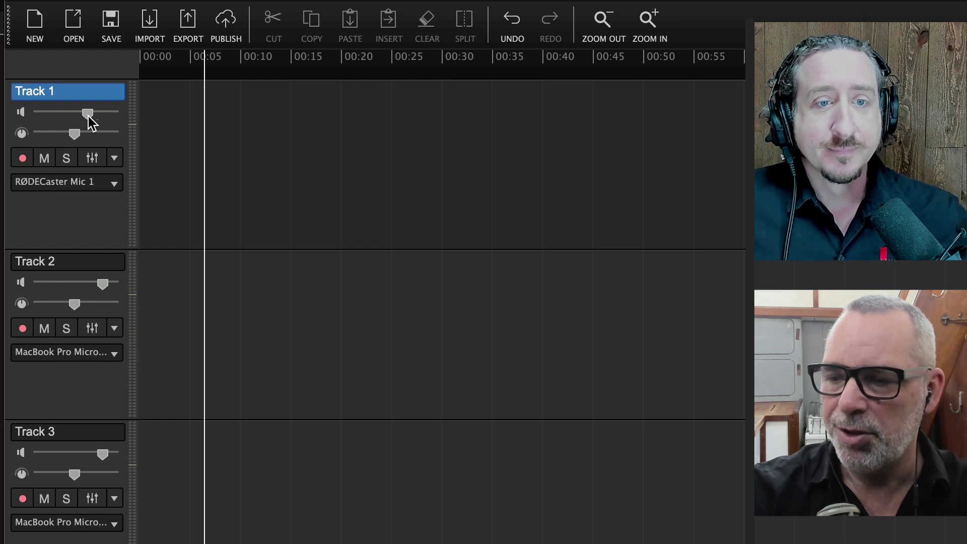
{"action": "left_click_drag", "start_coordinate": [88, 115], "coordinate": [56, 117]}
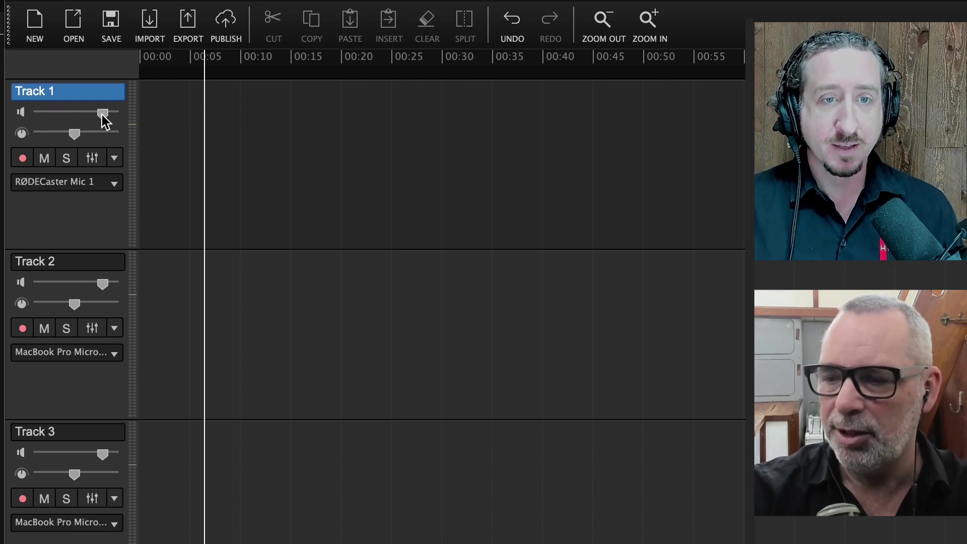
Arm Track 1 for recording and check its list of available input sources.
{"action": "left_click", "coordinate": [23, 159]}
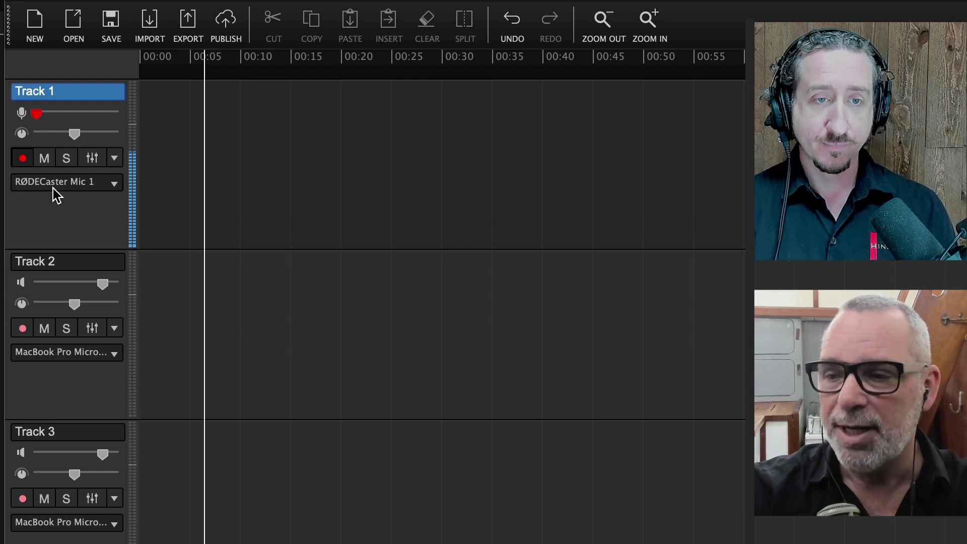
{"action": "left_click", "coordinate": [84, 182]}
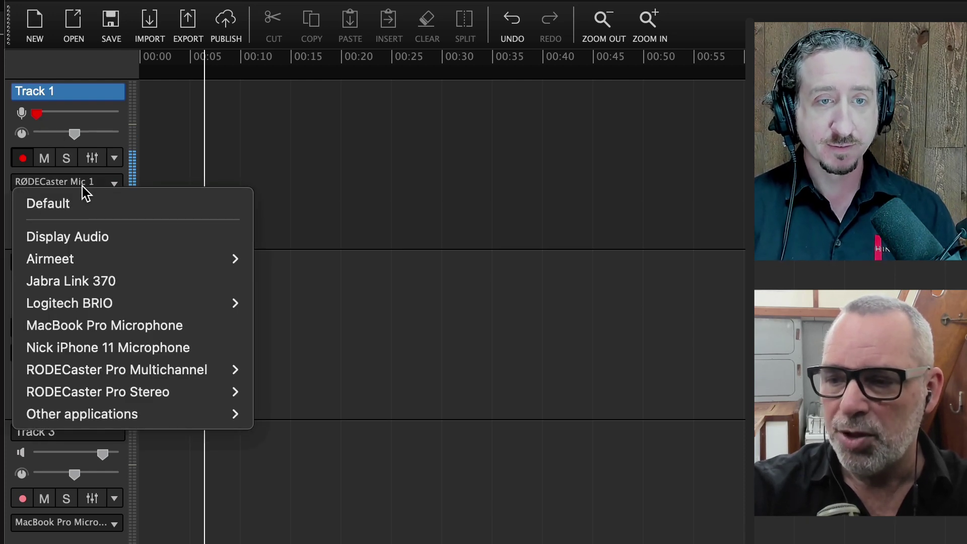
{"action": "left_click", "coordinate": [156, 169]}
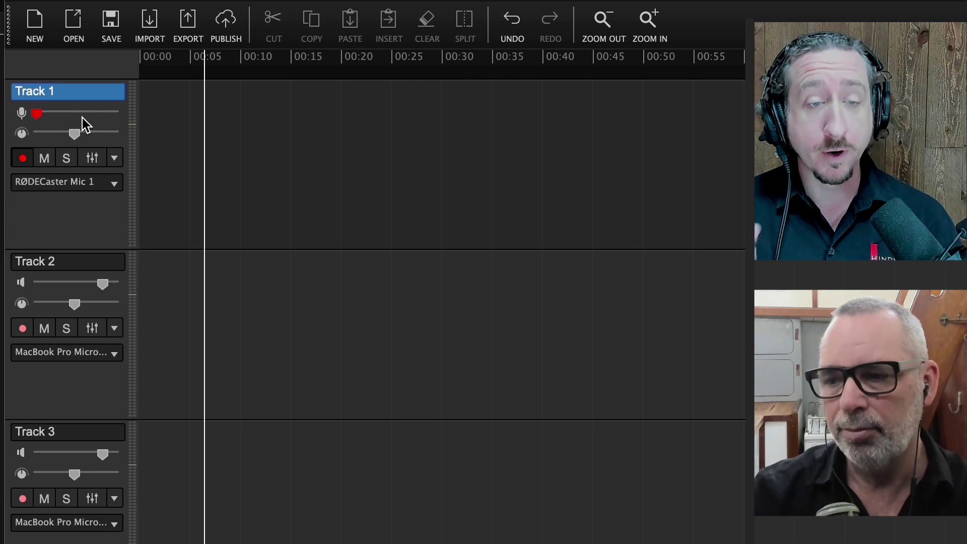
Disarm Track 1 and arm it for recording again.
{"action": "left_click", "coordinate": [25, 161]}
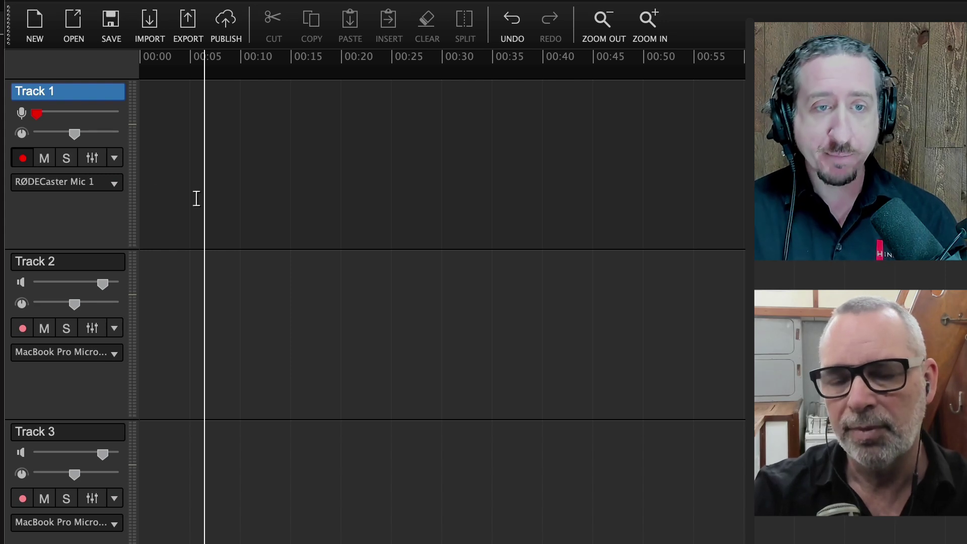
{"action": "left_click", "coordinate": [26, 162]}
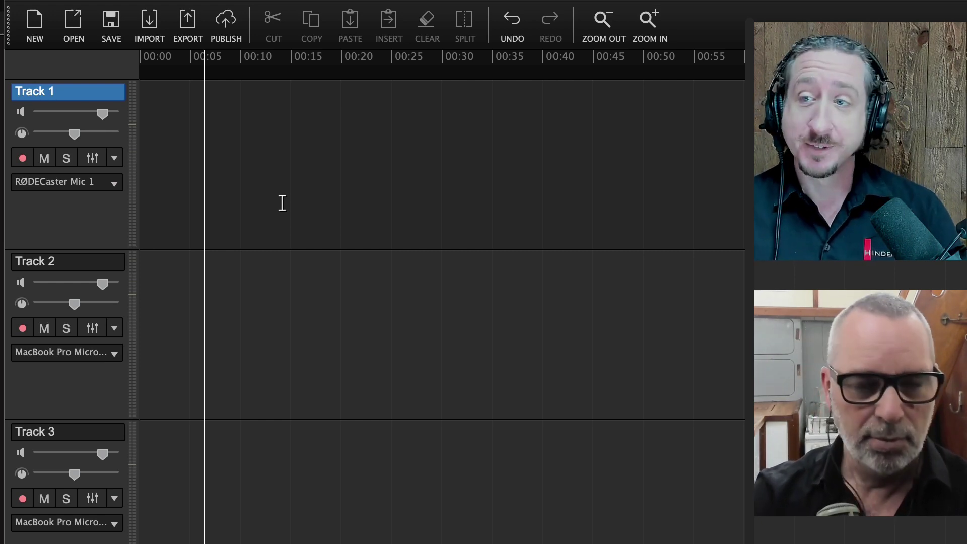
{"action": "key", "text": "r"}
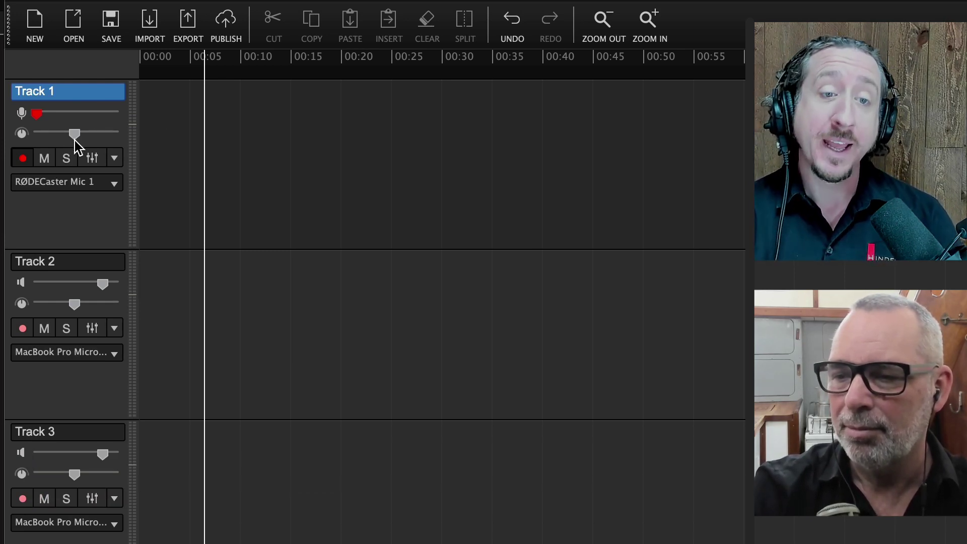
{"action": "mouse_move", "coordinate": [74, 141]}
{"action": "left_mouse_down"}
{"action": "mouse_move", "coordinate": [121, 137]}
{"action": "mouse_move", "coordinate": [23, 137]}
{"action": "mouse_move", "coordinate": [74, 137]}
{"action": "left_mouse_up"}
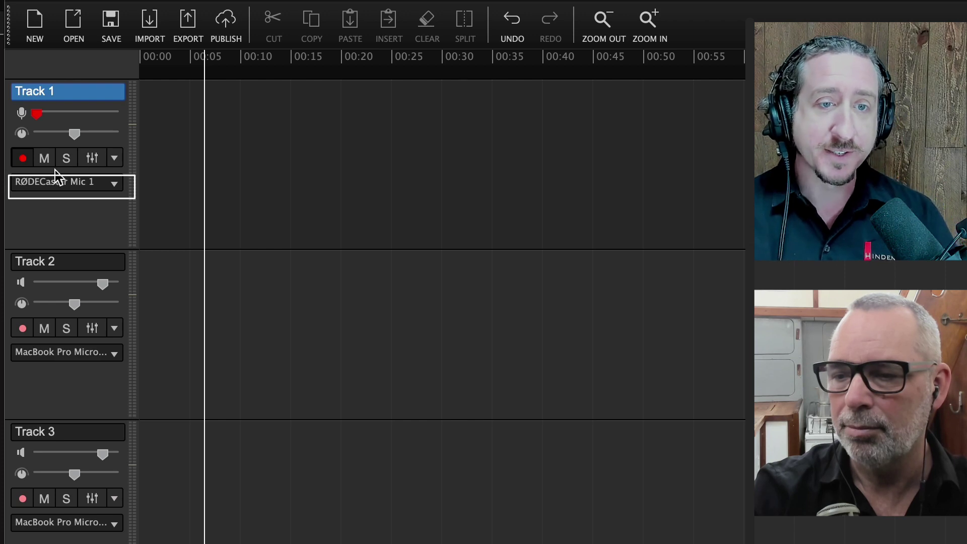
Try muting and soloing Track 1, turning both off again.
{"action": "left_click", "coordinate": [40, 161]}
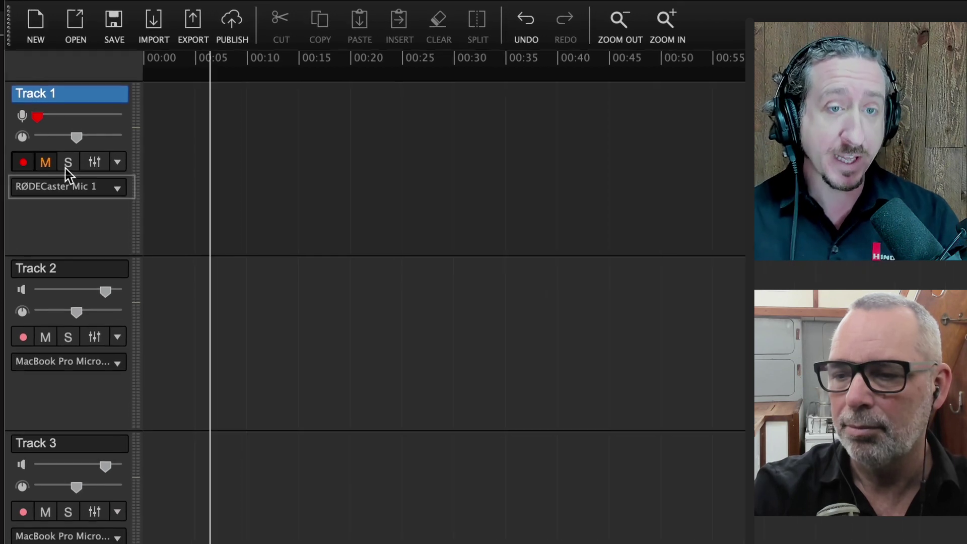
{"action": "left_click", "coordinate": [68, 162]}
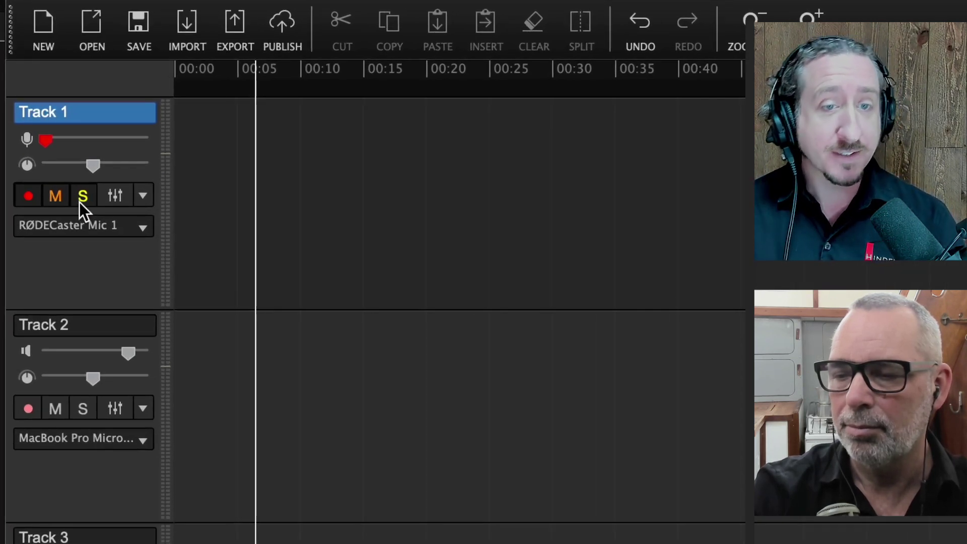
{"action": "left_click", "coordinate": [80, 201]}
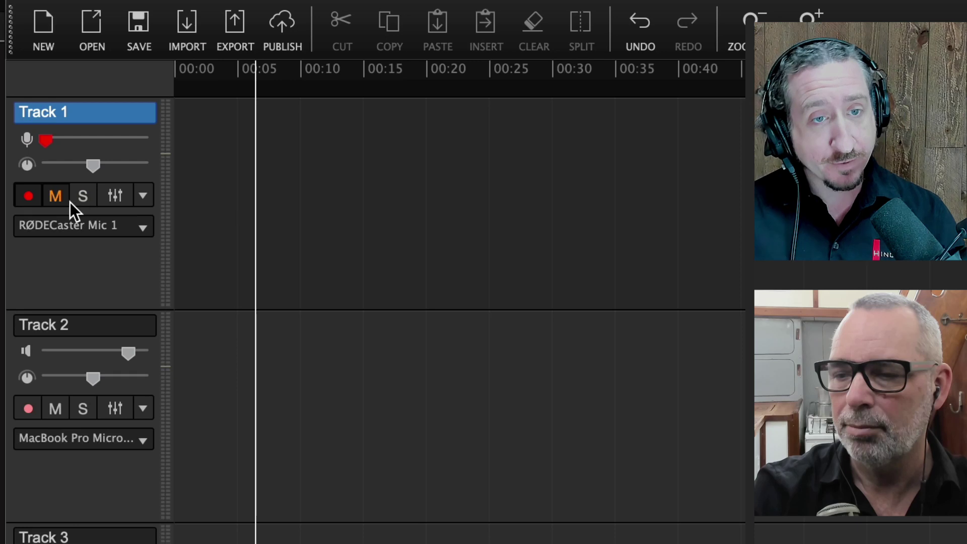
Add Noise Reduction and Equalizer to the first two slots of Track 1's effects rack.
{"action": "left_click", "coordinate": [115, 197]}
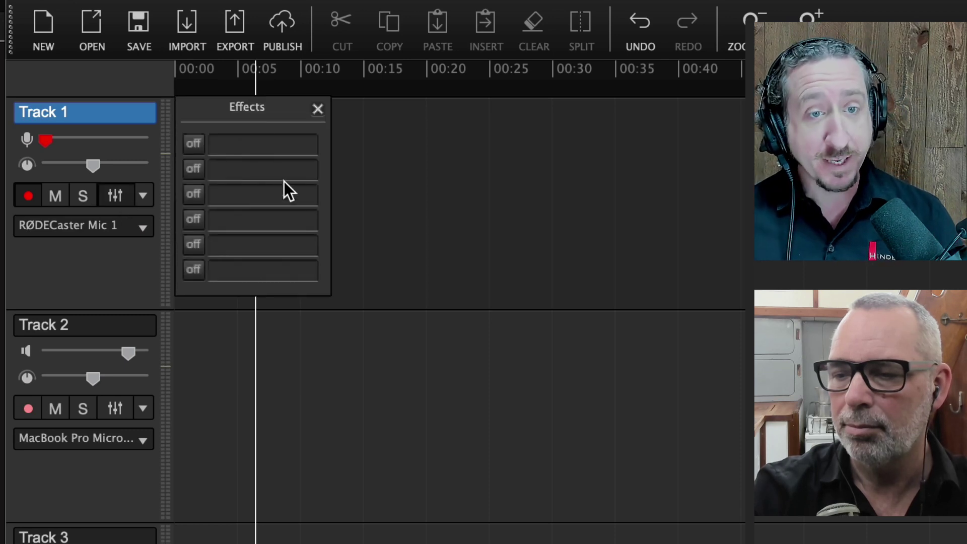
{"action": "left_click", "coordinate": [257, 143]}
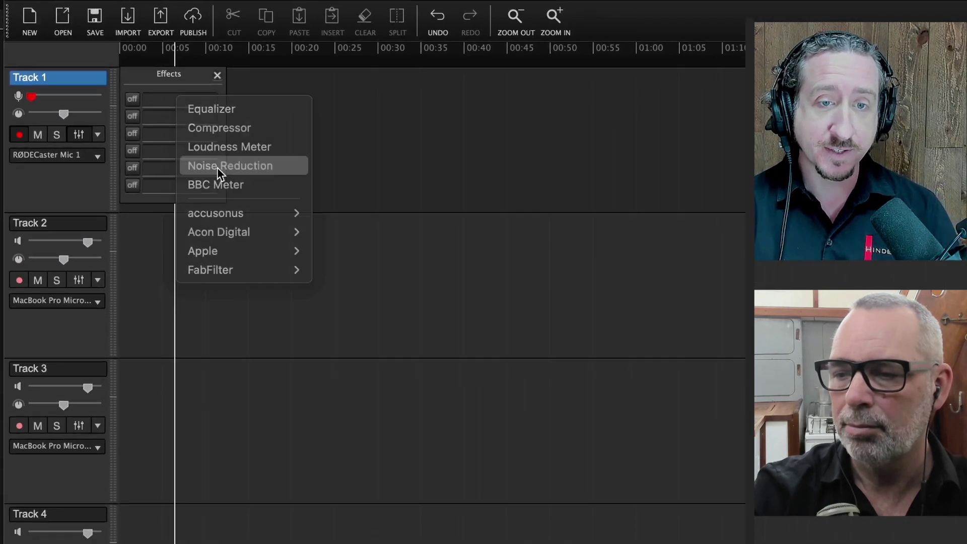
{"action": "left_click", "coordinate": [217, 168]}
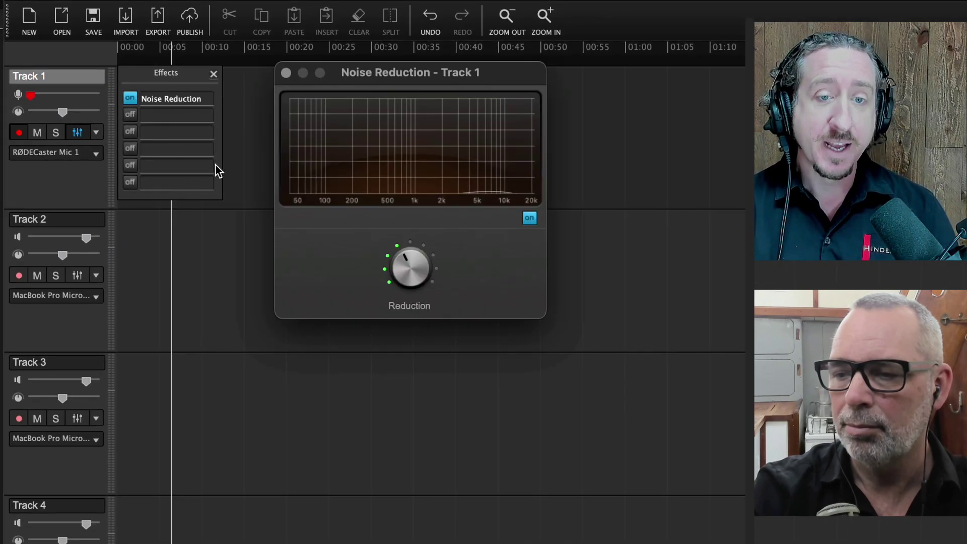
{"action": "left_click", "coordinate": [194, 117]}
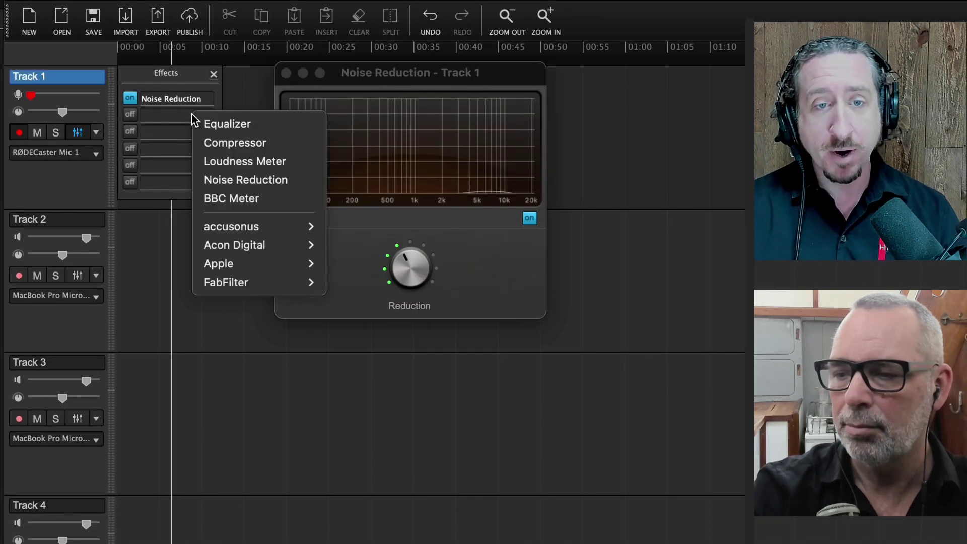
{"action": "left_click", "coordinate": [225, 123]}
Add Apple's AUMatrixReverb to the third effects slot of Track 1 and close all effect windows.
{"action": "left_click", "coordinate": [196, 132]}
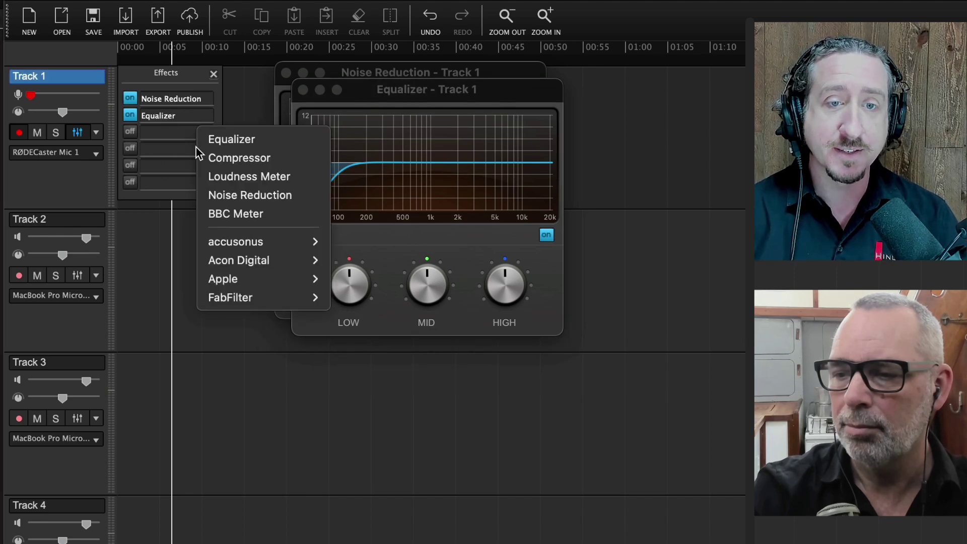
{"action": "mouse_move", "coordinate": [231, 237]}
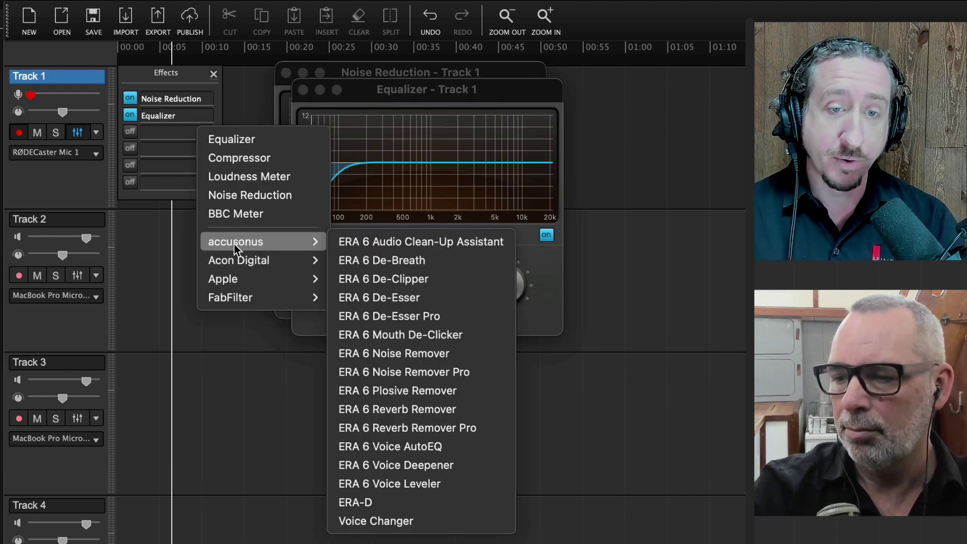
{"action": "mouse_move", "coordinate": [236, 281]}
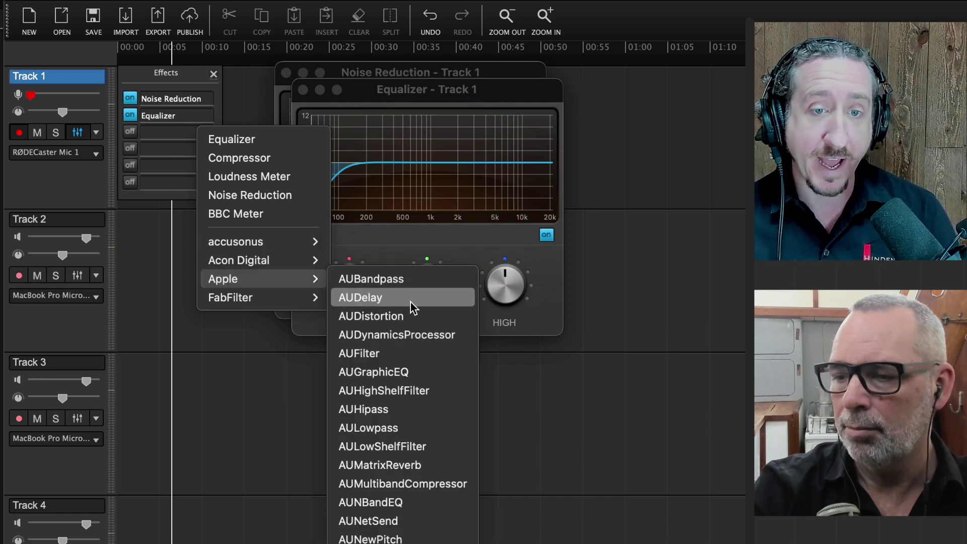
{"action": "left_click", "coordinate": [395, 465]}
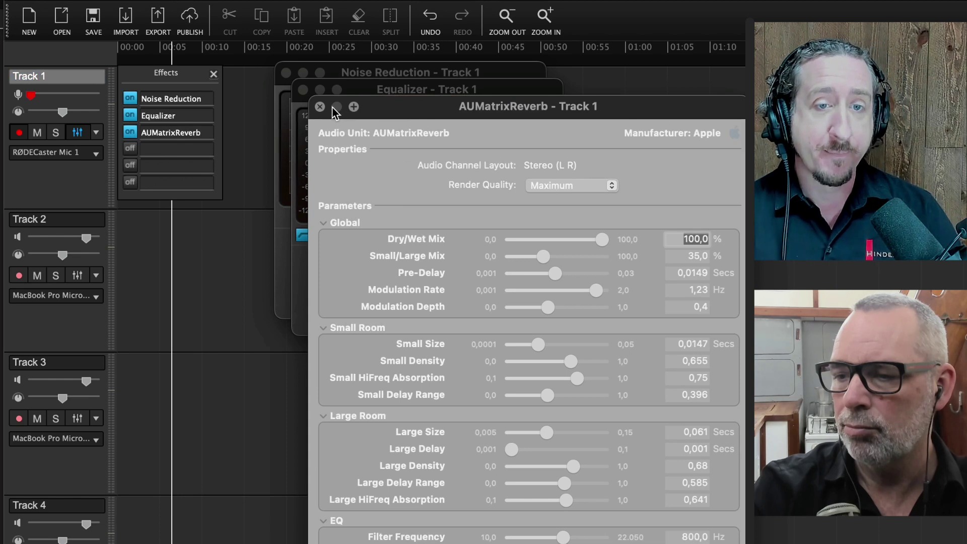
{"action": "left_click", "coordinate": [319, 106]}
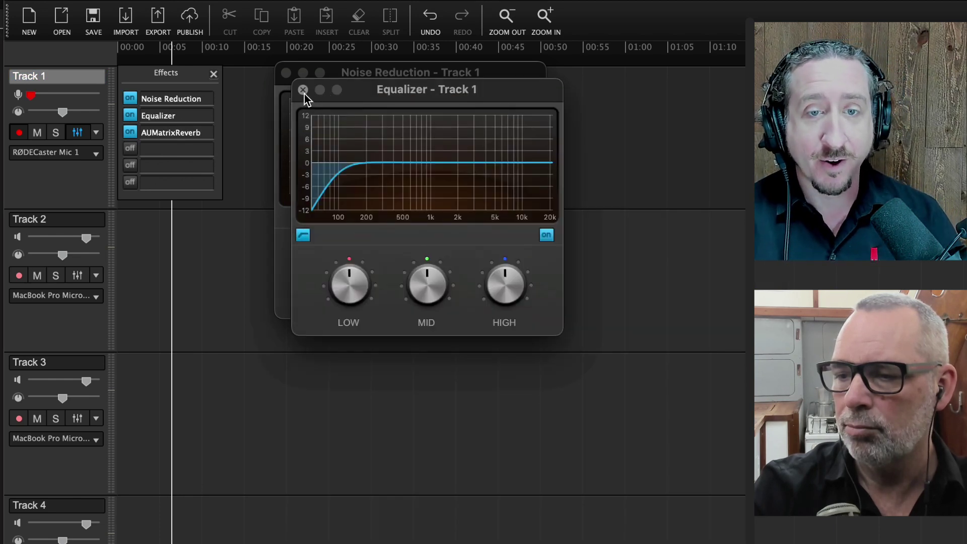
{"action": "left_click", "coordinate": [303, 90]}
{"action": "left_click", "coordinate": [286, 74]}
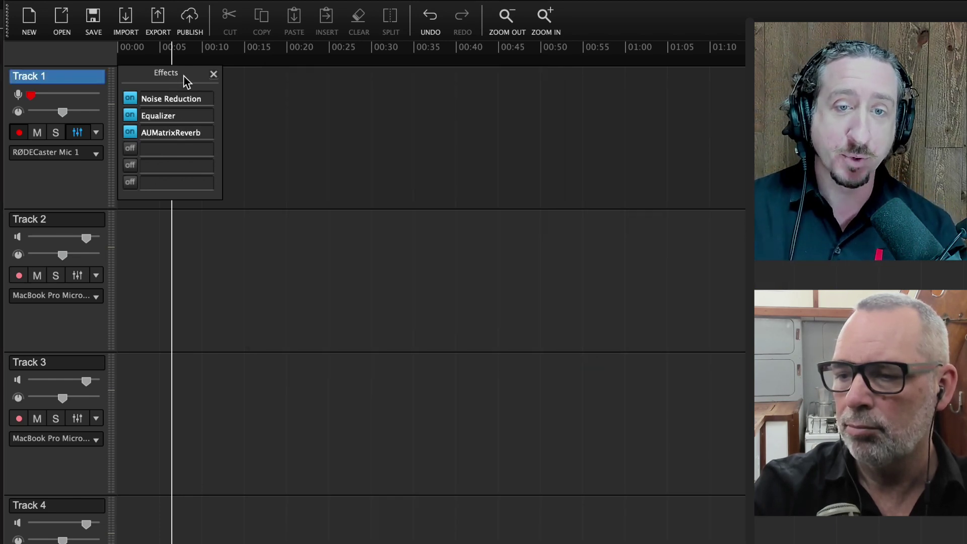
{"action": "left_click", "coordinate": [213, 74]}
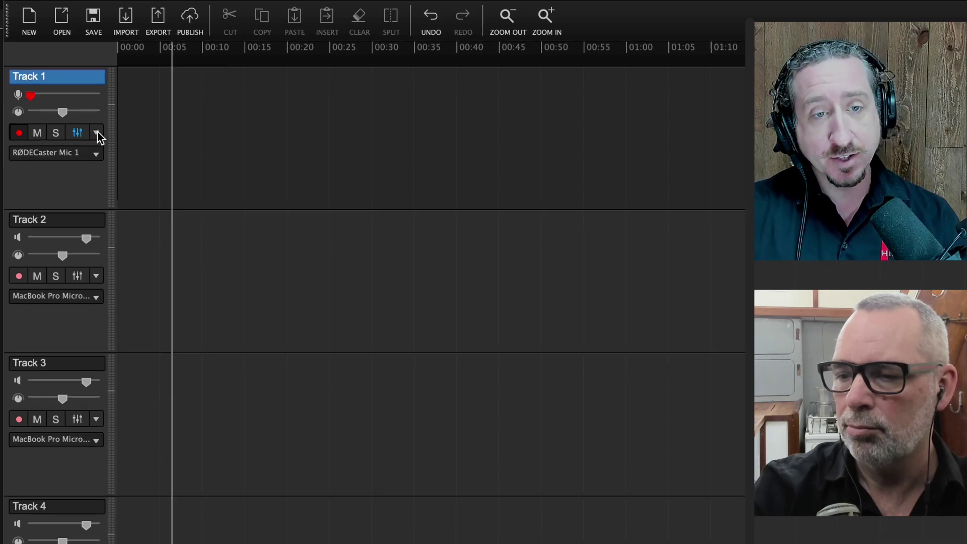
{"action": "left_click", "coordinate": [96, 132]}
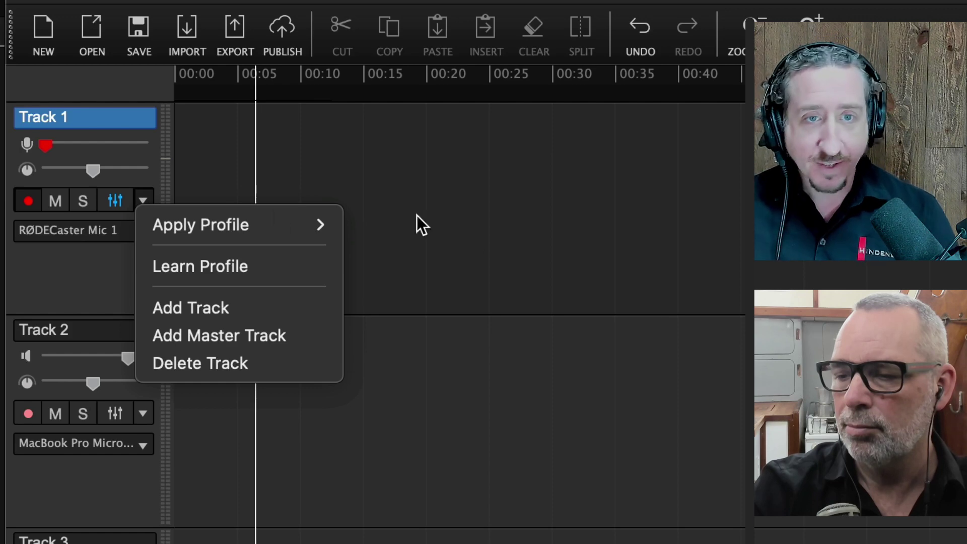
{"action": "left_click", "coordinate": [472, 231]}
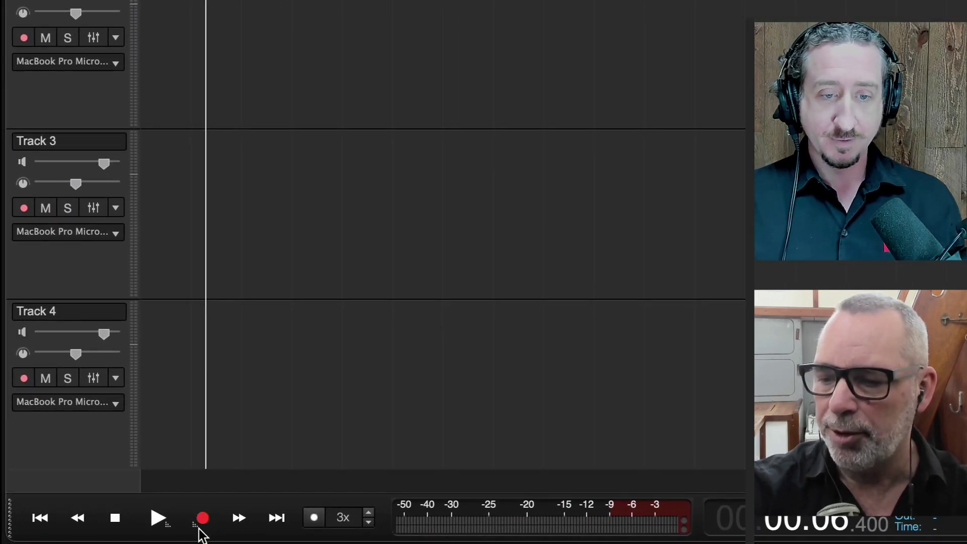
Record a clip about 22 seconds long on Track 1, starting at 0:06.400.
{"action": "left_click", "coordinate": [200, 527]}
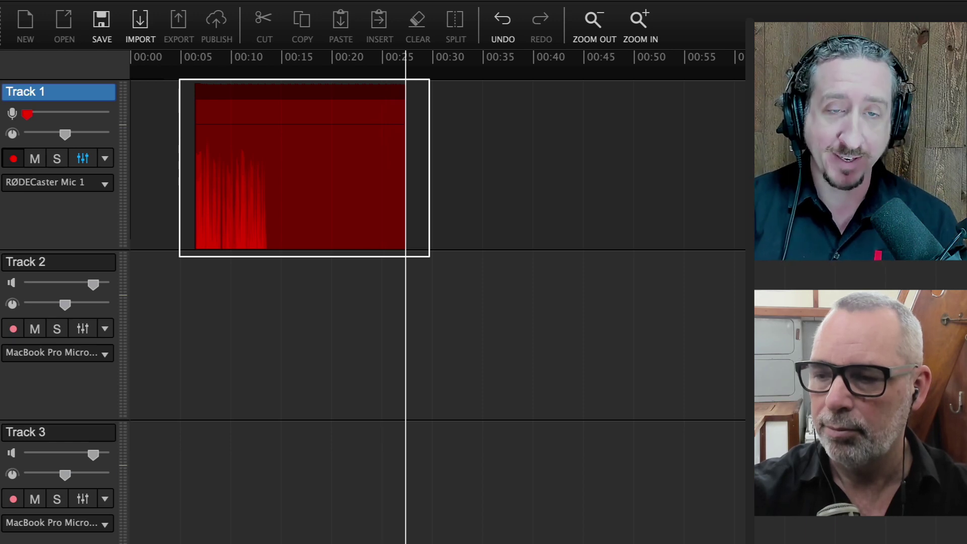
{"action": "key", "text": "space"}
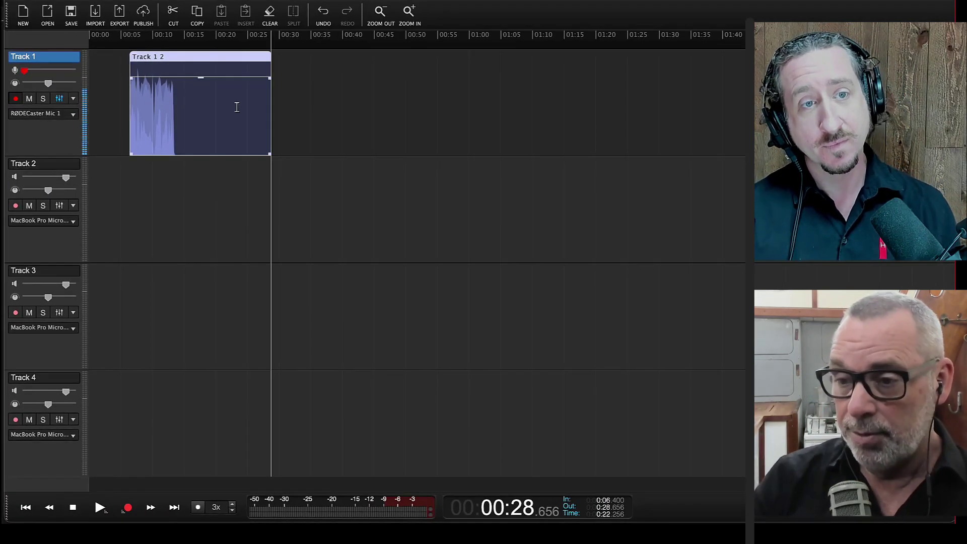
Shorten the silent end of the recorded clip on Track 1 and play the recording to check its output level.
{"action": "left_click_drag", "start_coordinate": [270, 104], "coordinate": [185, 119]}
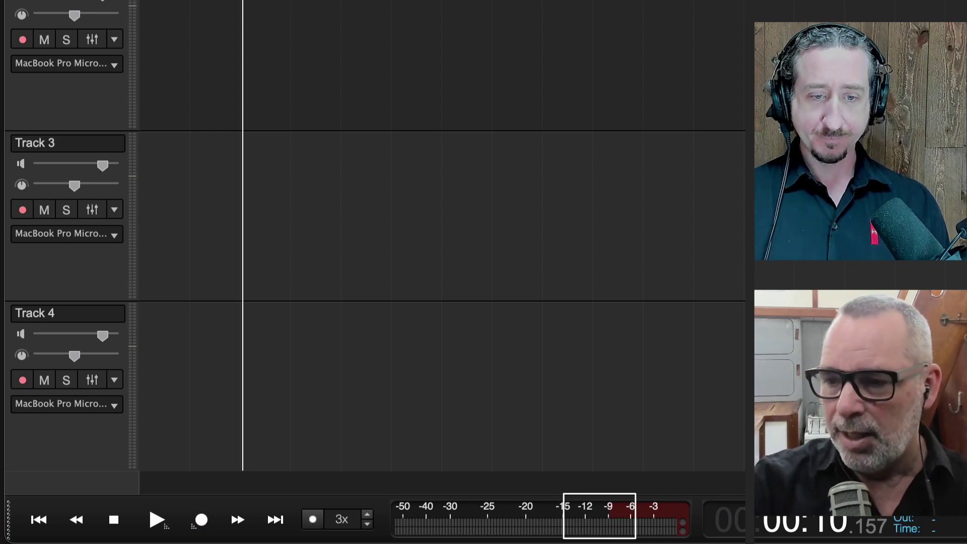
{"action": "key", "text": "space"}
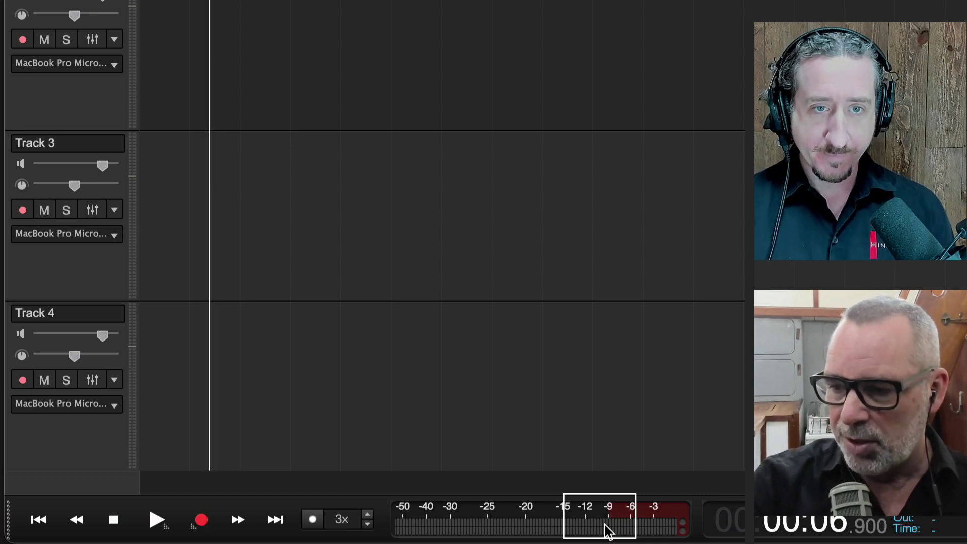
{"action": "key", "text": "space"}
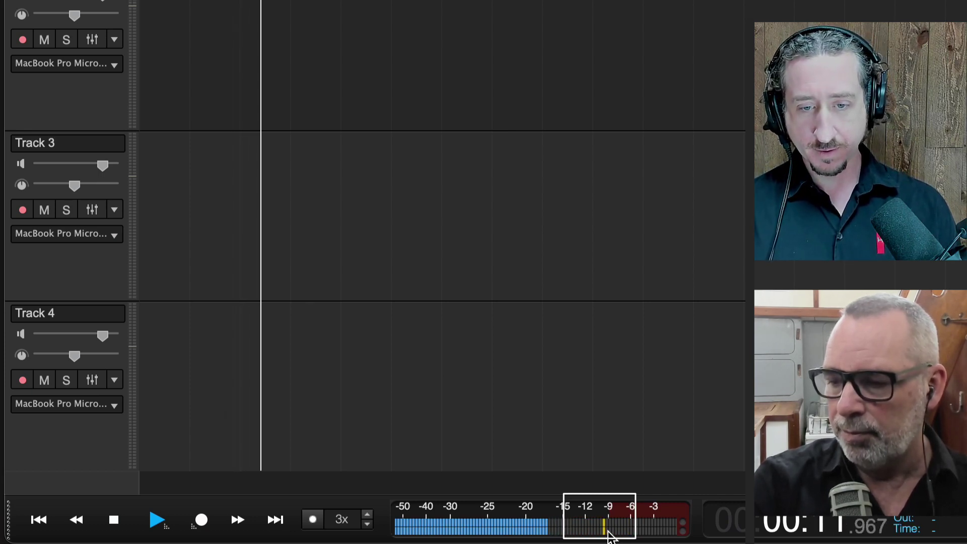
Play the Track 1 recording again and check its level on the output meter.
{"action": "key", "text": "space"}
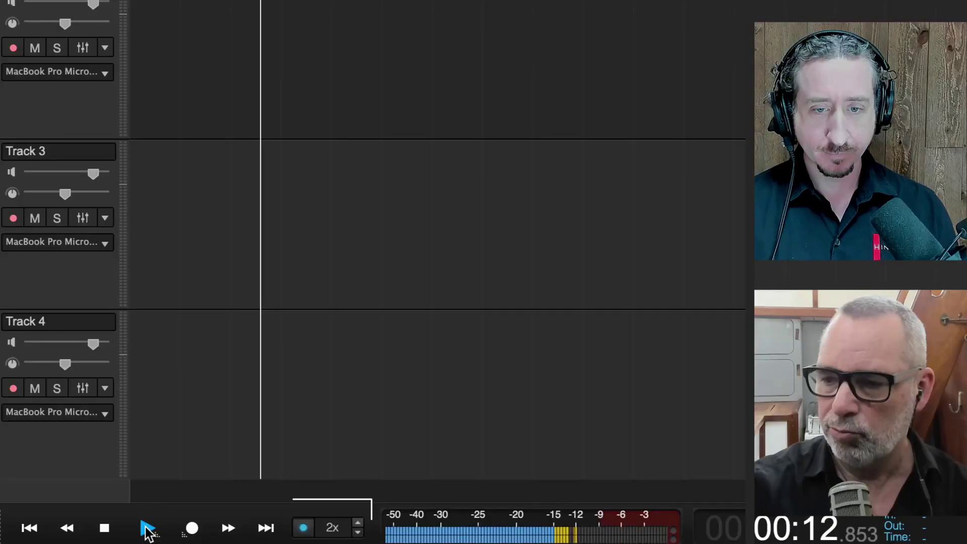
{"action": "left_click", "coordinate": [147, 529]}
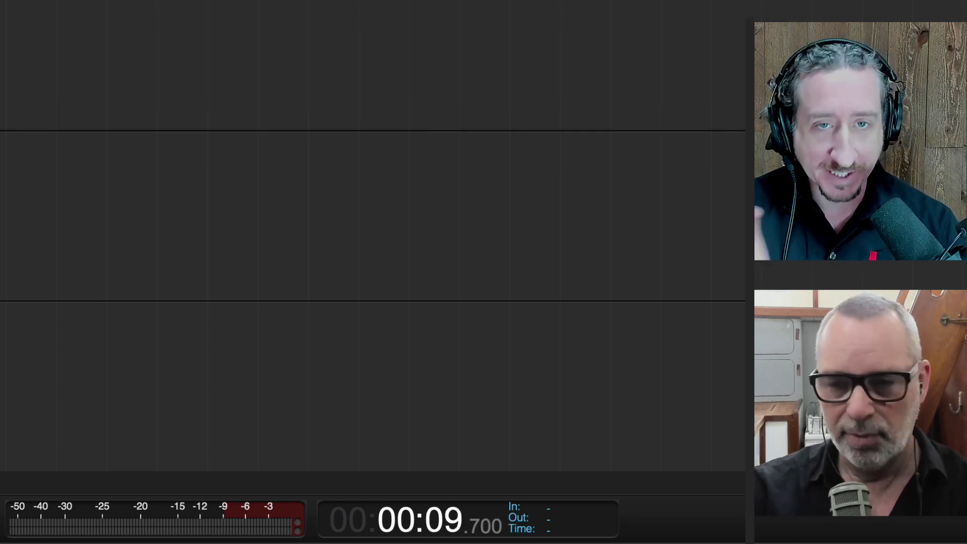
{"action": "scroll", "coordinate": [373, 302], "scroll_direction": "right", "scroll_amount": 2}
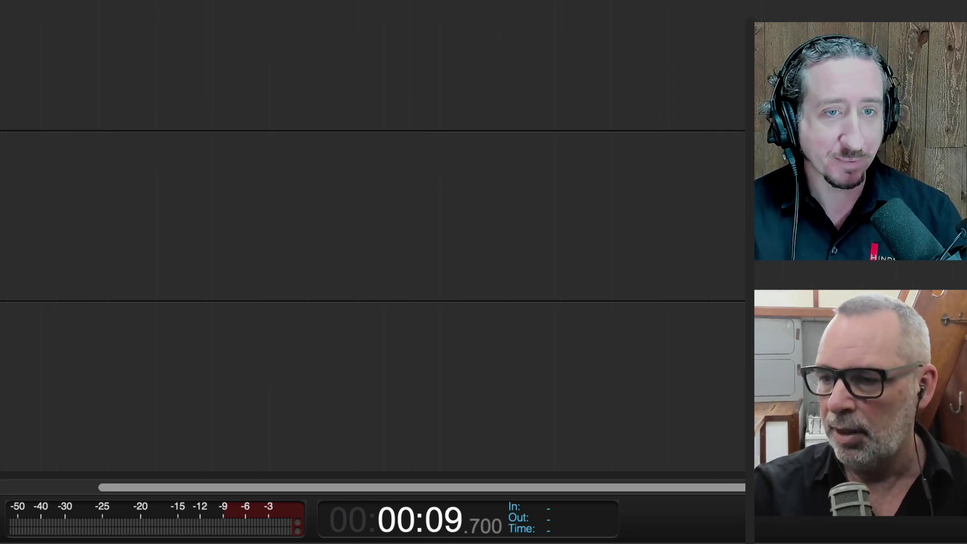
{"action": "scroll", "coordinate": [373, 302], "scroll_direction": "left", "scroll_amount": 3}
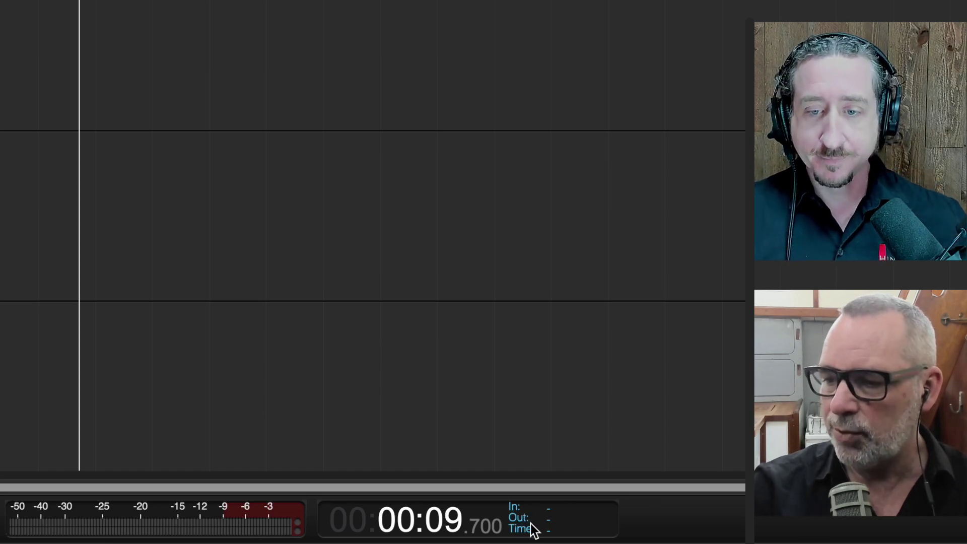
Select the Track 1 audio from 0:07.796 to 0:10.218 and enlarge Track 1's height to show its waveform in more detail.
{"action": "left_click_drag", "start_coordinate": [230, 161], "coordinate": [317, 161]}
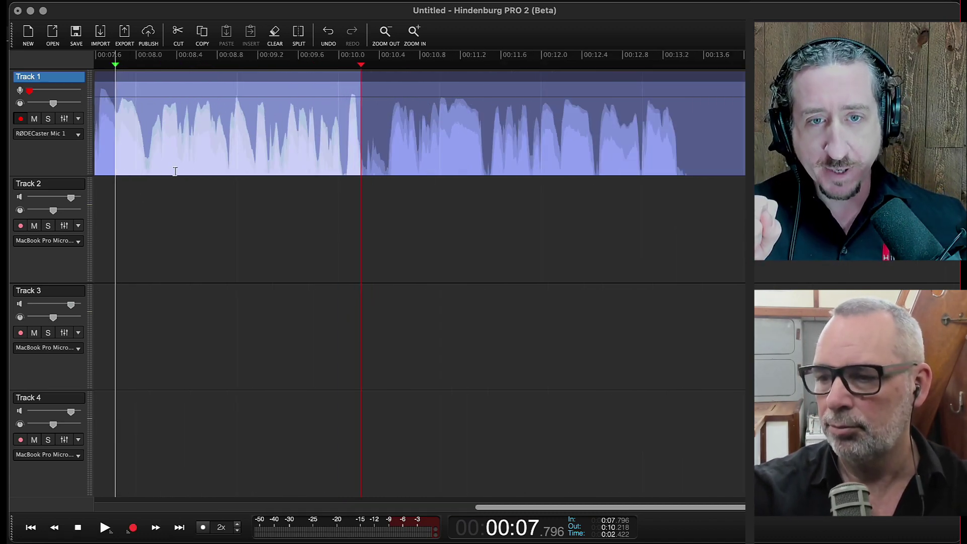
{"action": "left_click_drag", "start_coordinate": [73, 176], "coordinate": [81, 402]}
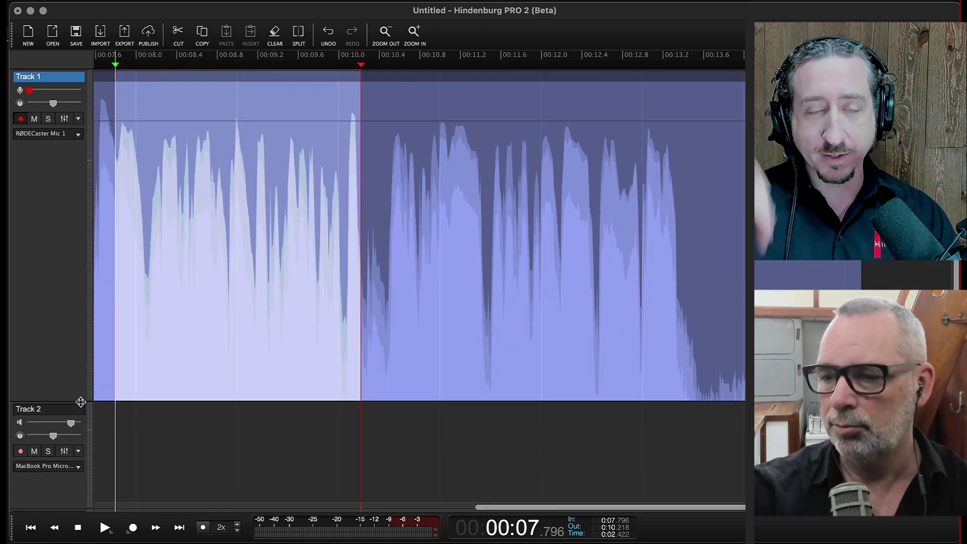
{"action": "scroll", "coordinate": [313, 346], "scroll_direction": "left", "scroll_amount": 10}
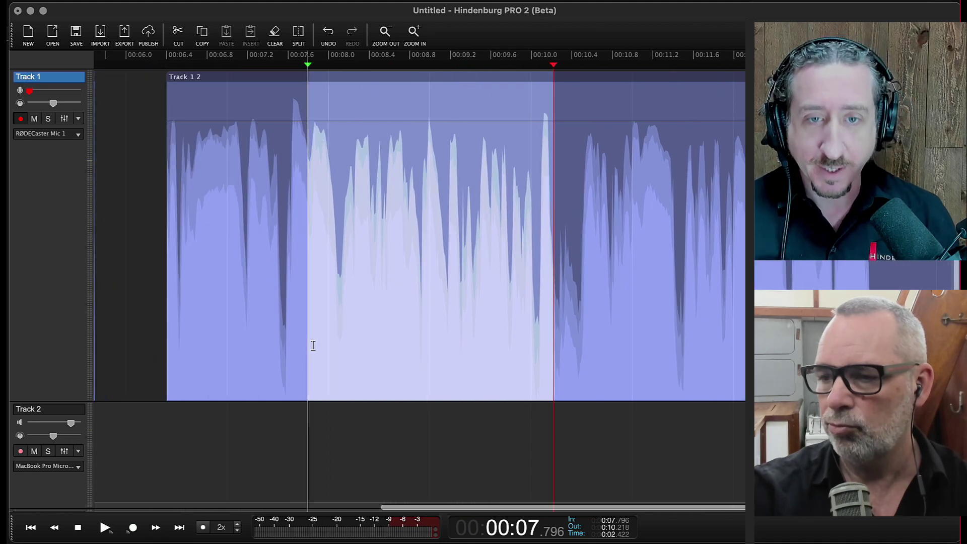
{"action": "scroll", "coordinate": [313, 346], "scroll_direction": "right", "scroll_amount": 2}
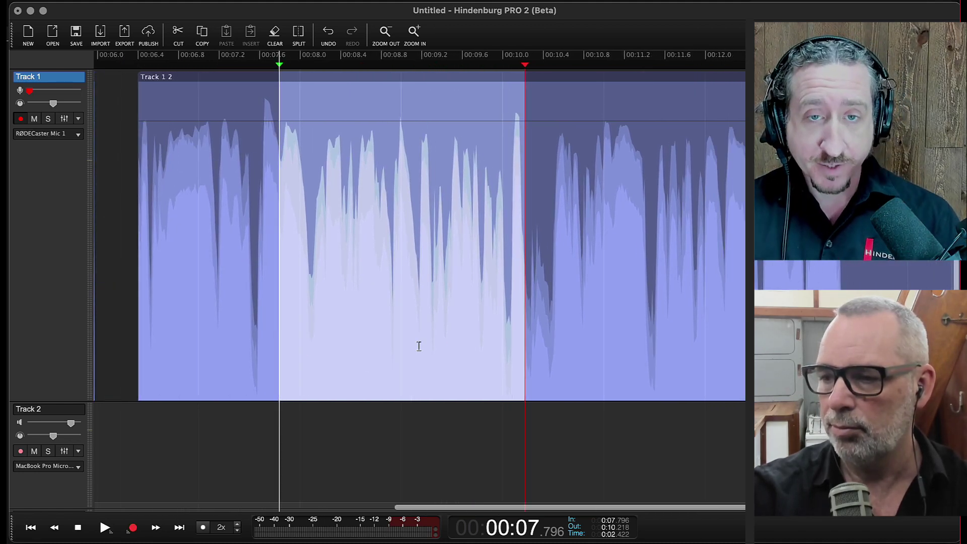
Set the playhead at several points in the Track 1 clip and select the audio range from 0:08.700 to 0:10.562.
{"action": "left_click", "coordinate": [279, 378]}
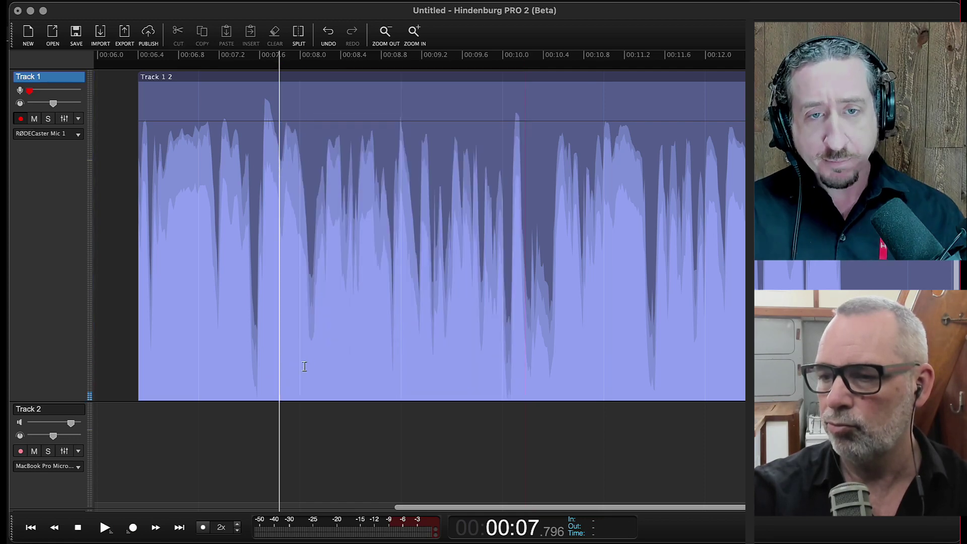
{"action": "left_click", "coordinate": [256, 378]}
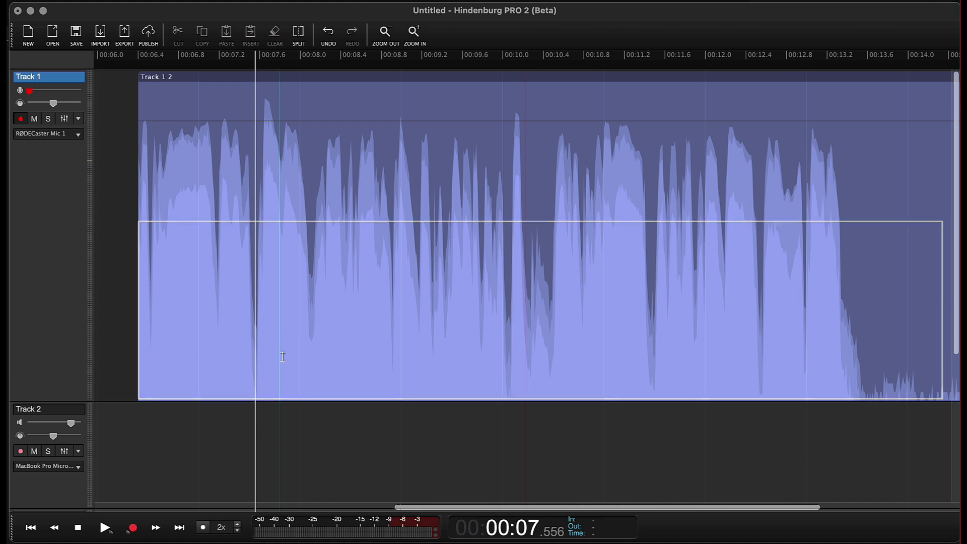
{"action": "left_click", "coordinate": [283, 358]}
{"action": "left_click_drag", "start_coordinate": [283, 357], "coordinate": [409, 366]}
{"action": "left_click", "coordinate": [400, 371]}
{"action": "left_click", "coordinate": [342, 371]}
{"action": "left_click", "coordinate": [289, 383]}
{"action": "left_click", "coordinate": [324, 379]}
{"action": "left_click", "coordinate": [411, 378]}
{"action": "left_click_drag", "start_coordinate": [372, 381], "coordinate": [560, 383]}
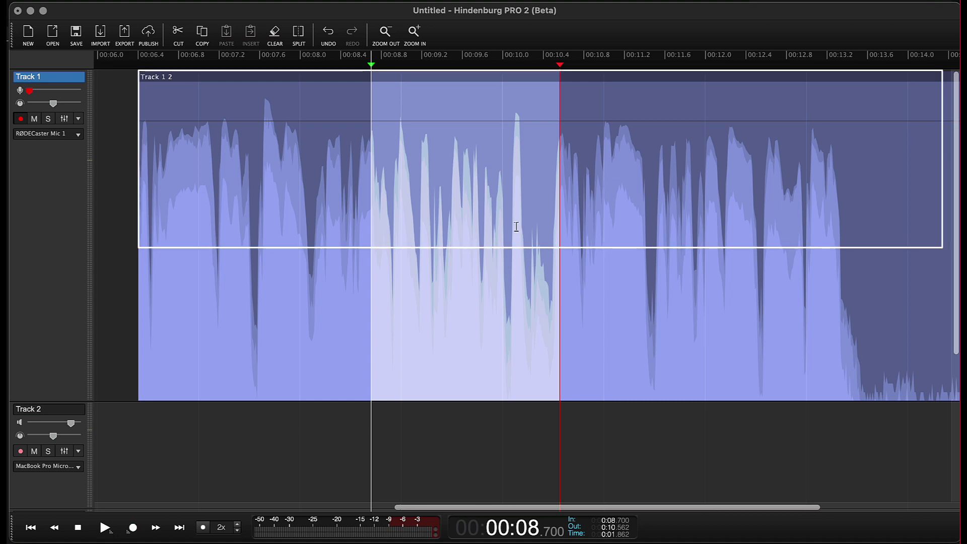
Select the whole clip on Track 1 and move it slightly so that it starts at 0:06.423.
{"action": "left_click", "coordinate": [486, 180]}
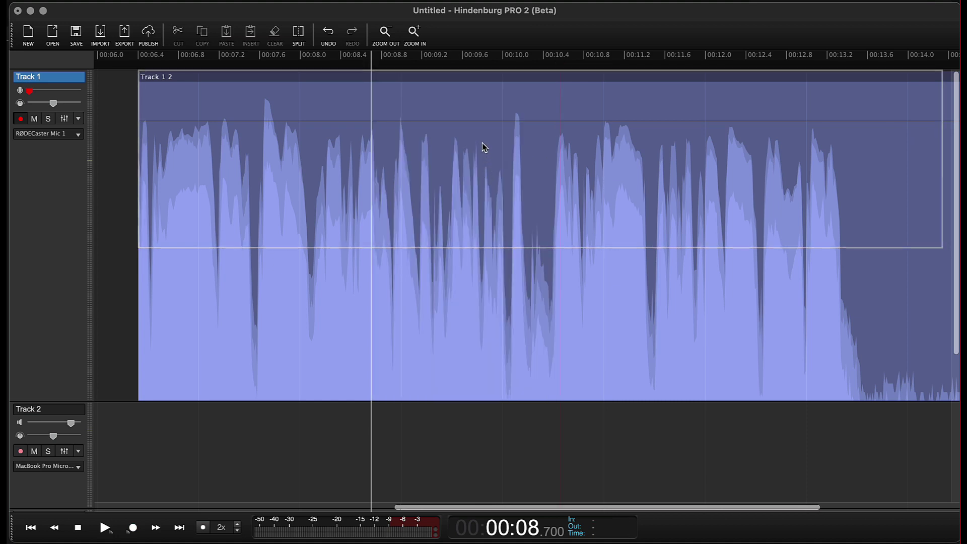
{"action": "left_click", "coordinate": [484, 148]}
{"action": "left_click_drag", "start_coordinate": [482, 143], "coordinate": [485, 168]}
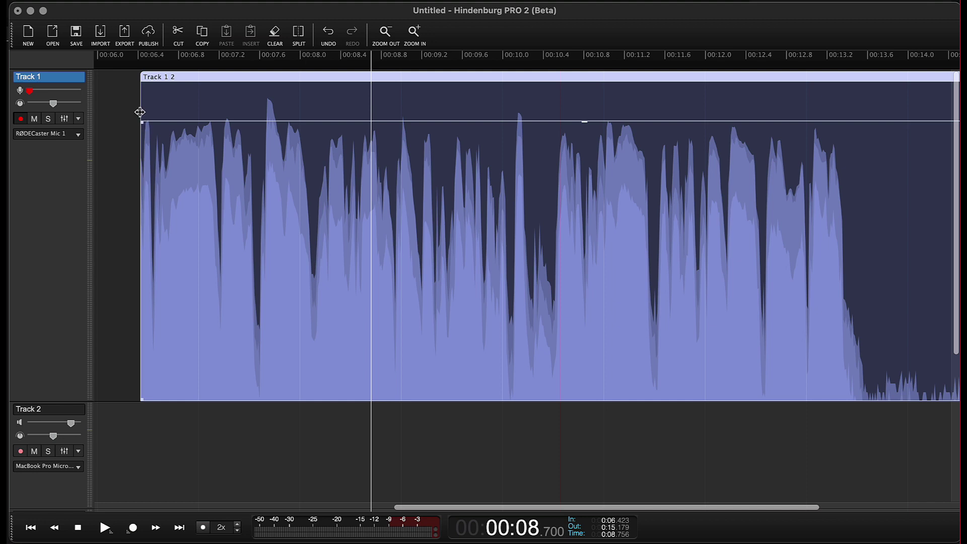
Trim the Track 1 clip so that it starts at 0:07.178 and ends at 0:13.452.
{"action": "left_click_drag", "start_coordinate": [139, 112], "coordinate": [218, 120]}
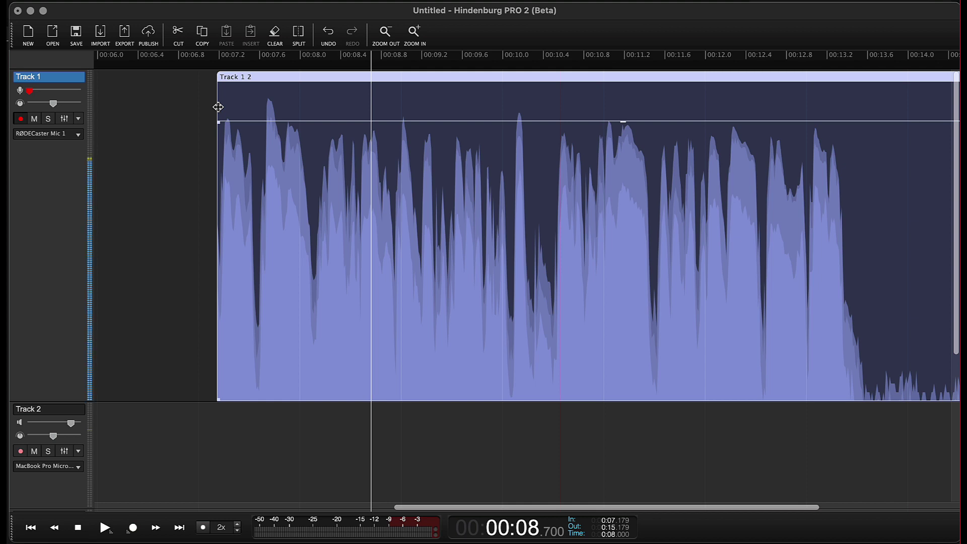
{"action": "left_click_drag", "start_coordinate": [219, 106], "coordinate": [217, 151]}
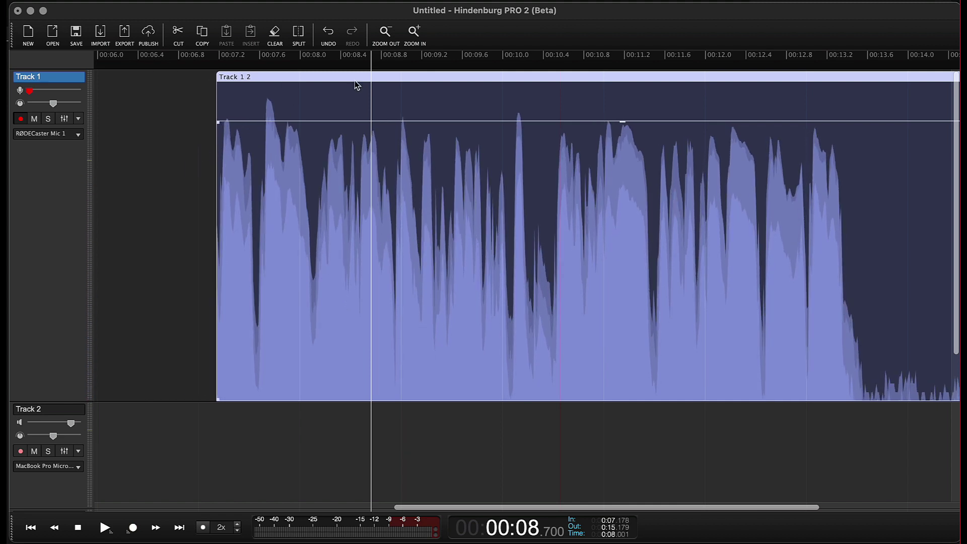
{"action": "scroll", "coordinate": [334, 132], "scroll_direction": "down", "scroll_amount": 1}
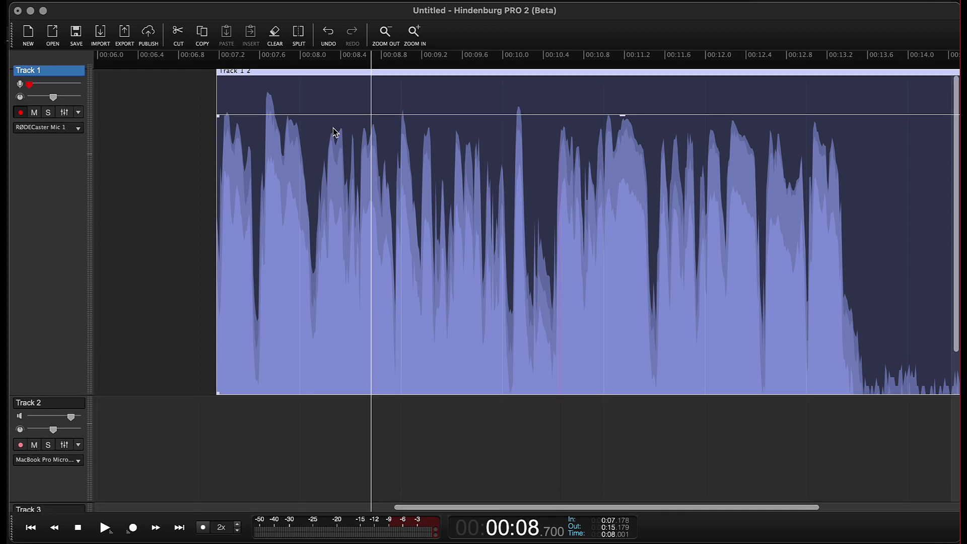
{"action": "scroll", "coordinate": [334, 132], "scroll_direction": "down", "scroll_amount": 2}
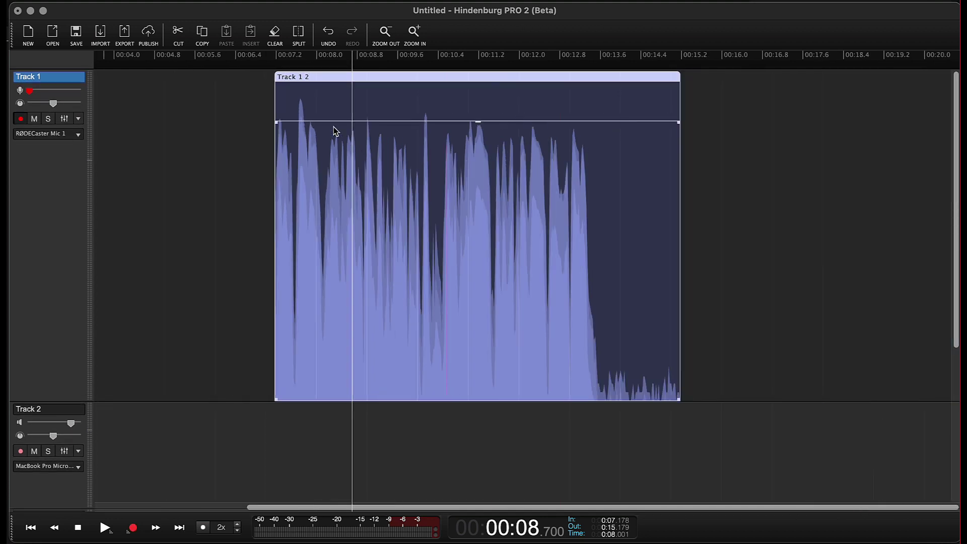
{"action": "left_click_drag", "start_coordinate": [675, 168], "coordinate": [592, 216]}
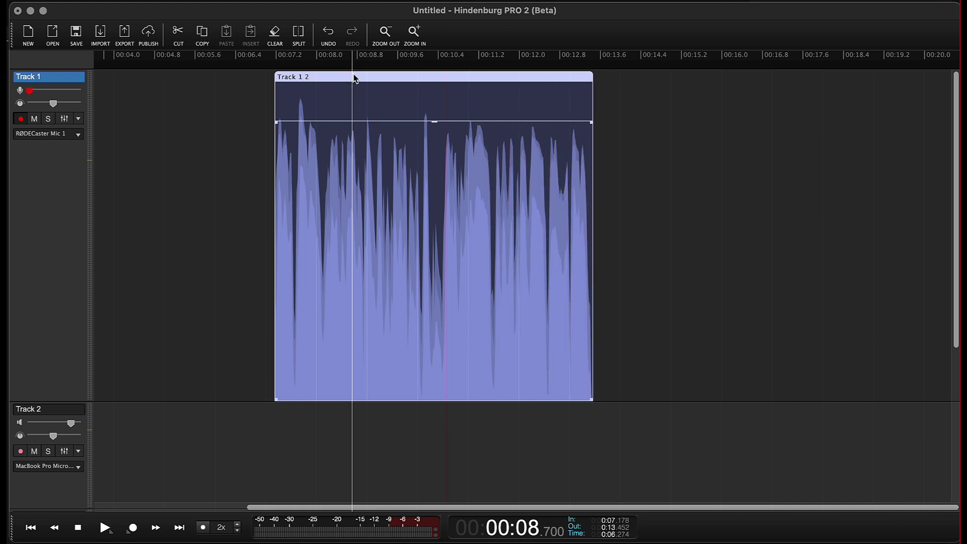
Try the clip's gain handle and add a fade-in and a fade-out, each a little over one second long.
{"action": "mouse_move", "coordinate": [434, 120]}
{"action": "left_mouse_down"}
{"action": "mouse_move", "coordinate": [425, 175]}
{"action": "mouse_move", "coordinate": [429, 95]}
{"action": "mouse_move", "coordinate": [426, 151]}
{"action": "mouse_move", "coordinate": [428, 99]}
{"action": "mouse_move", "coordinate": [427, 121]}
{"action": "left_mouse_up"}
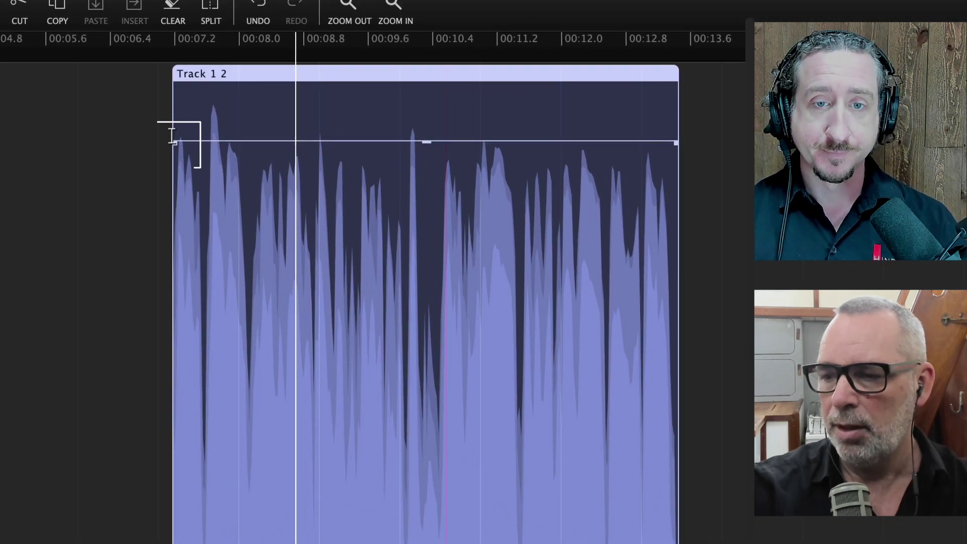
{"action": "left_click_drag", "start_coordinate": [175, 151], "coordinate": [284, 170]}
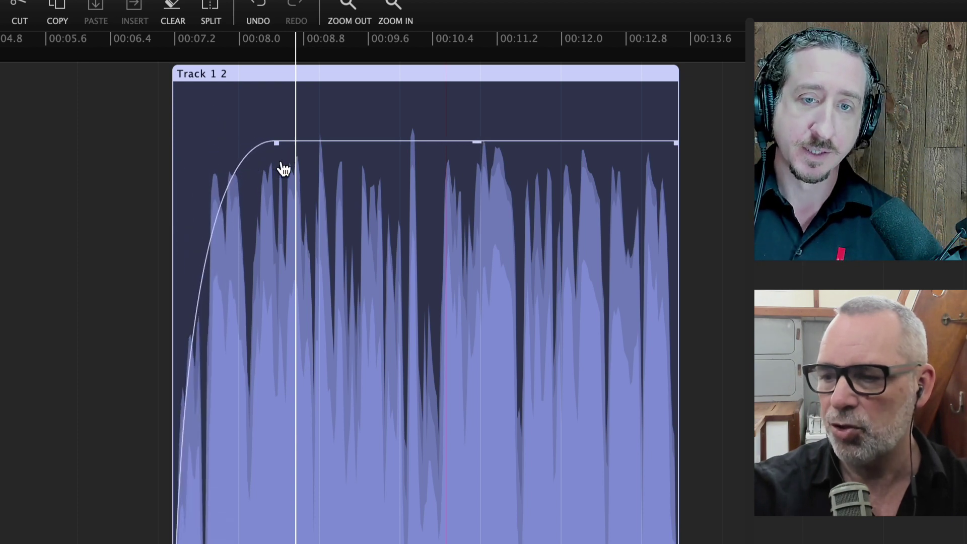
{"action": "left_click_drag", "start_coordinate": [676, 145], "coordinate": [592, 153]}
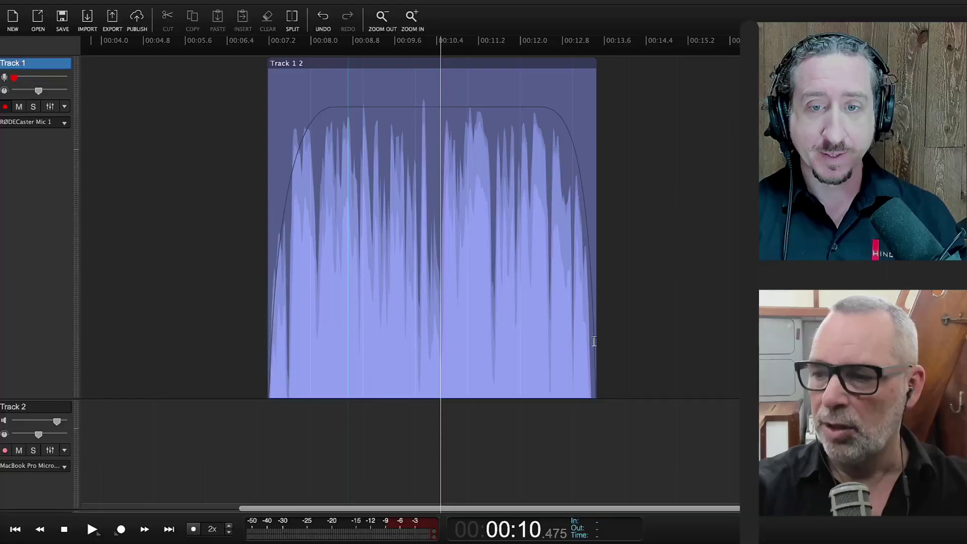
Remove the fade-out and the fade-in from the Track 1 clip.
{"action": "left_click", "coordinate": [545, 114]}
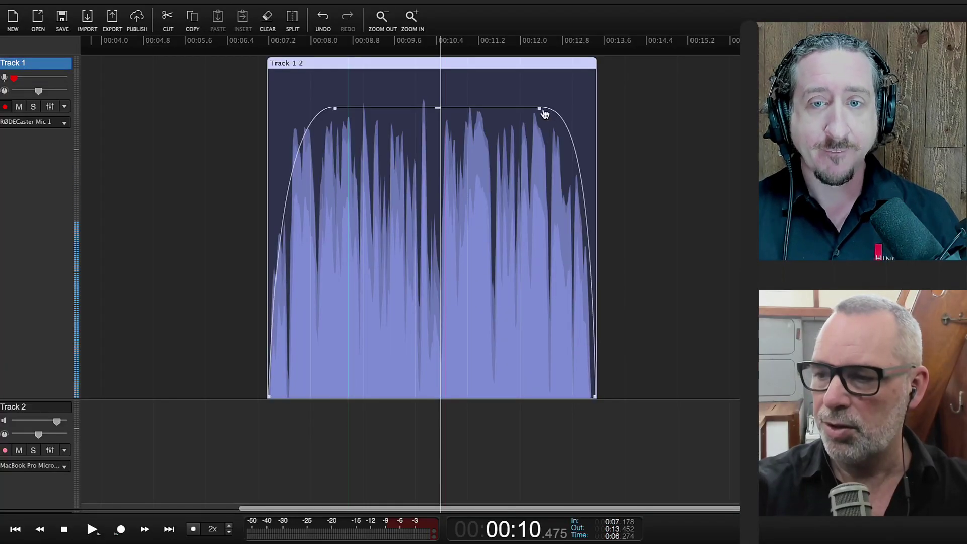
{"action": "left_click_drag", "start_coordinate": [543, 114], "coordinate": [638, 110]}
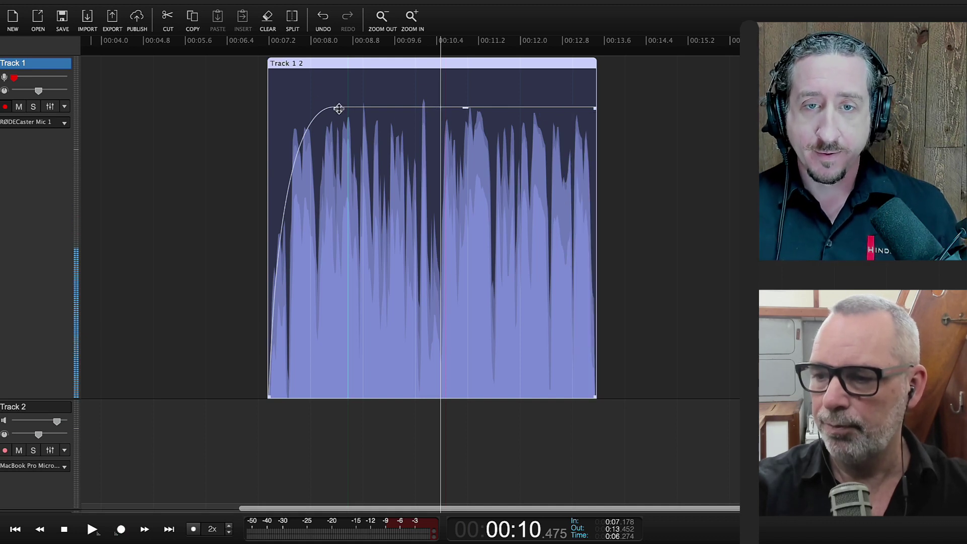
{"action": "left_click_drag", "start_coordinate": [334, 112], "coordinate": [208, 115]}
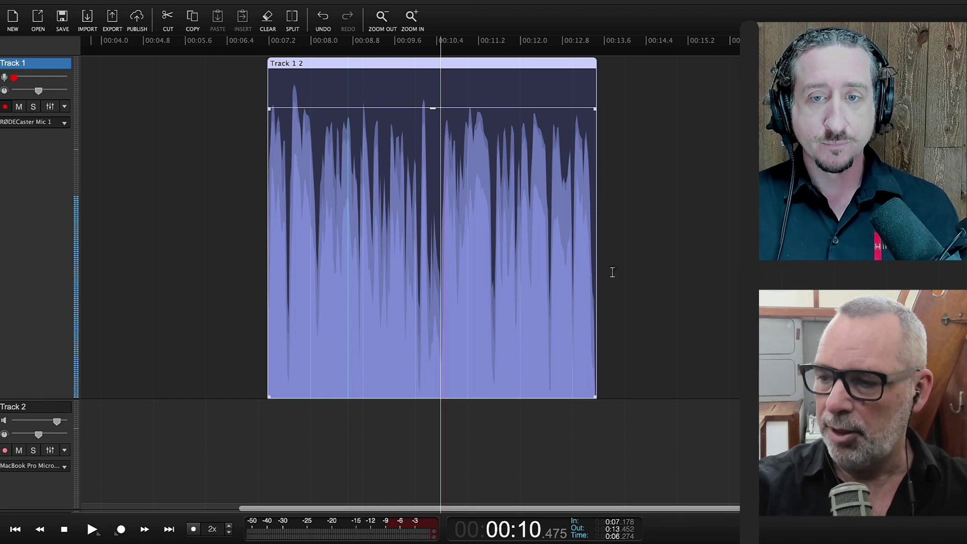
Select the final section of the Track 1 clip, from 0:11.544 to 0:13.457.
{"action": "left_click", "coordinate": [508, 281]}
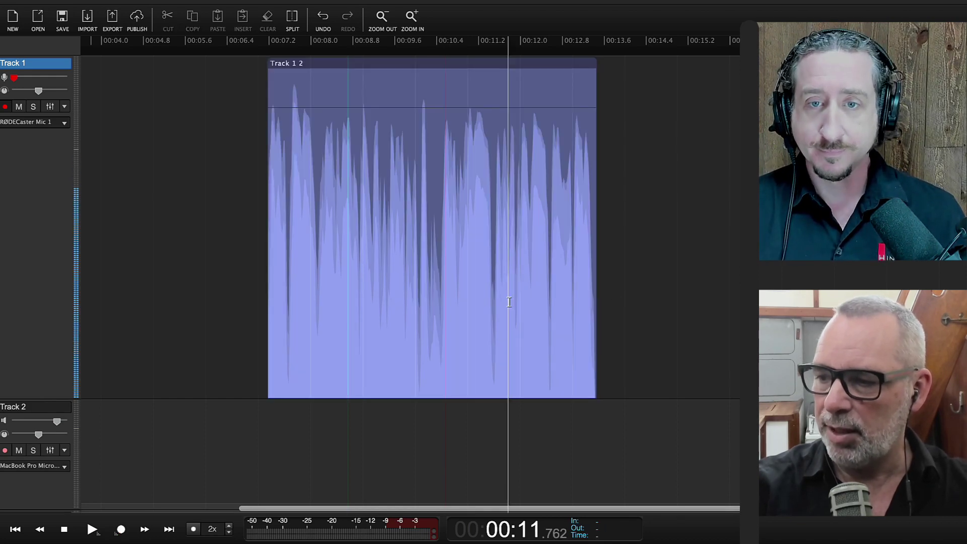
{"action": "left_click", "coordinate": [504, 144]}
{"action": "key", "text": "super+equal"}
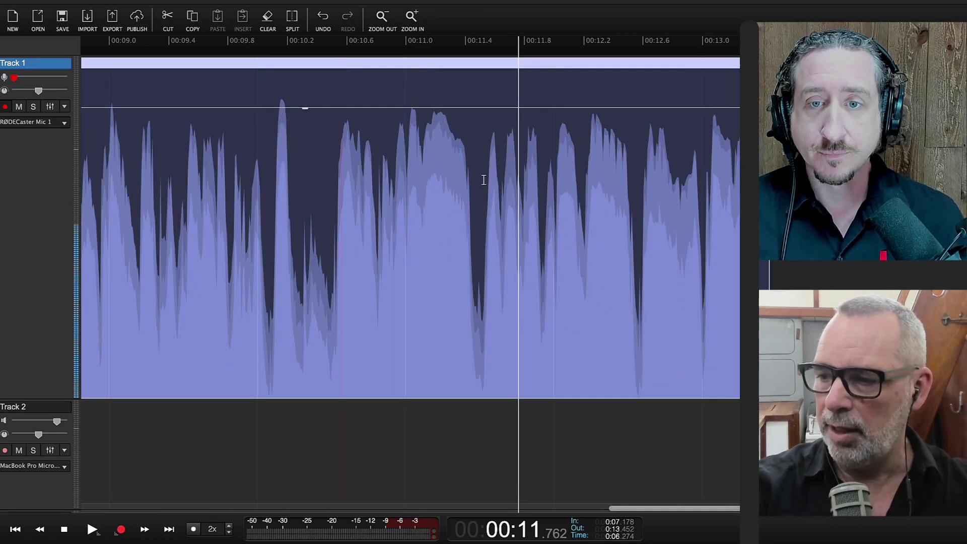
{"action": "left_click", "coordinate": [487, 178]}
{"action": "left_click_drag", "start_coordinate": [486, 177], "coordinate": [728, 199]}
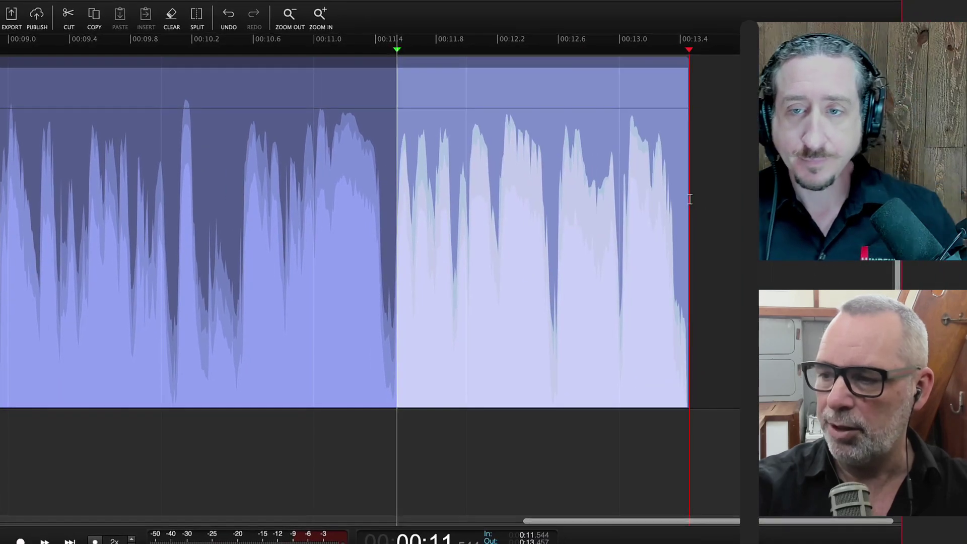
Record a new take on Track 1 over the end of the clip, from 0:11.544 to about 0:18.
{"action": "left_click", "coordinate": [397, 393]}
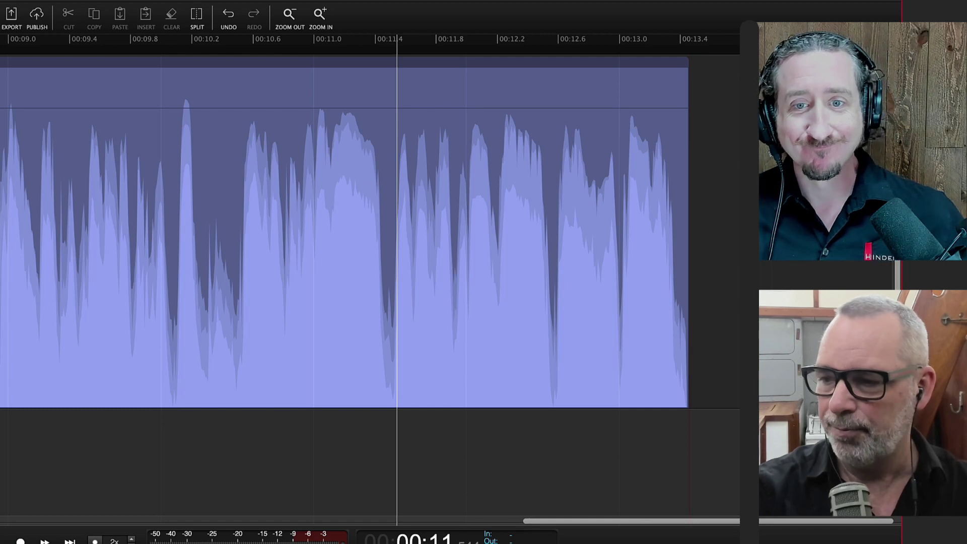
{"action": "key", "text": "space"}
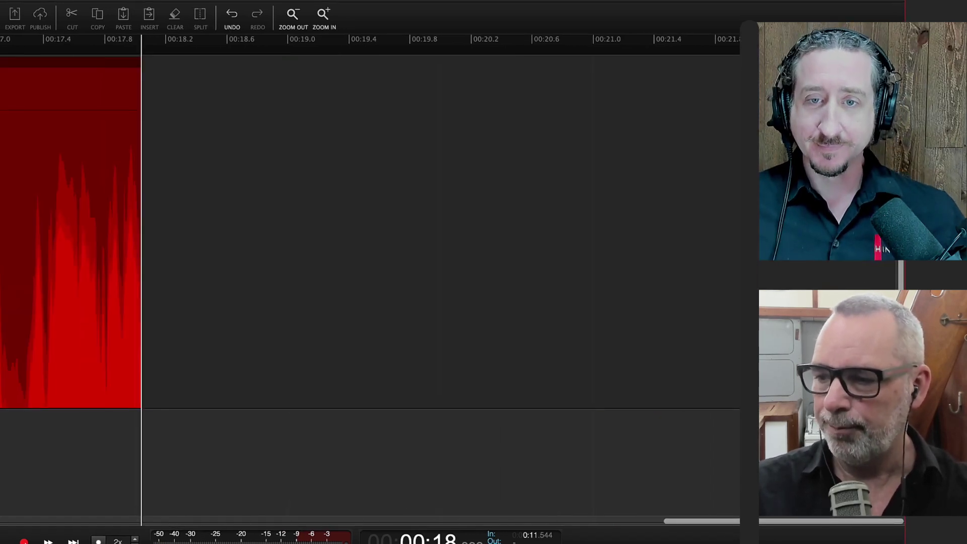
{"action": "key", "text": "space"}
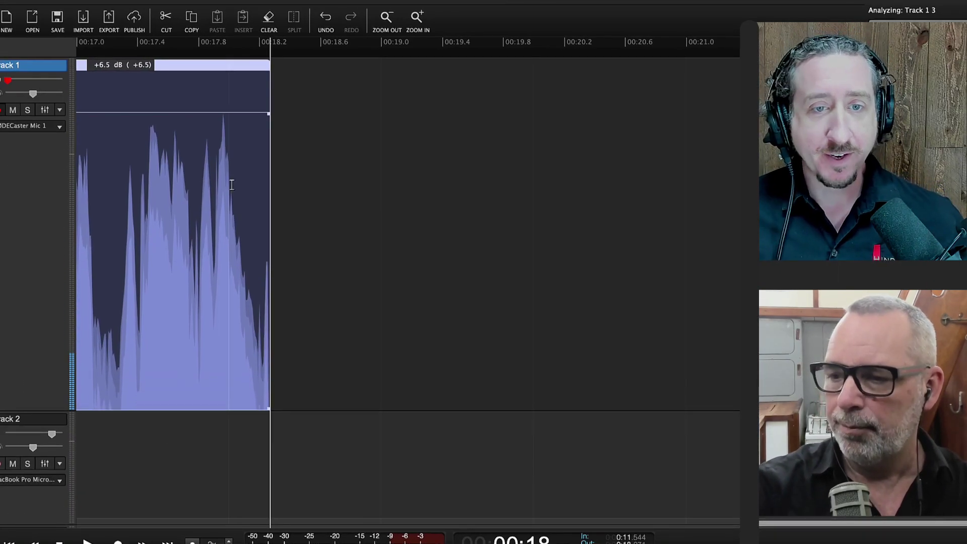
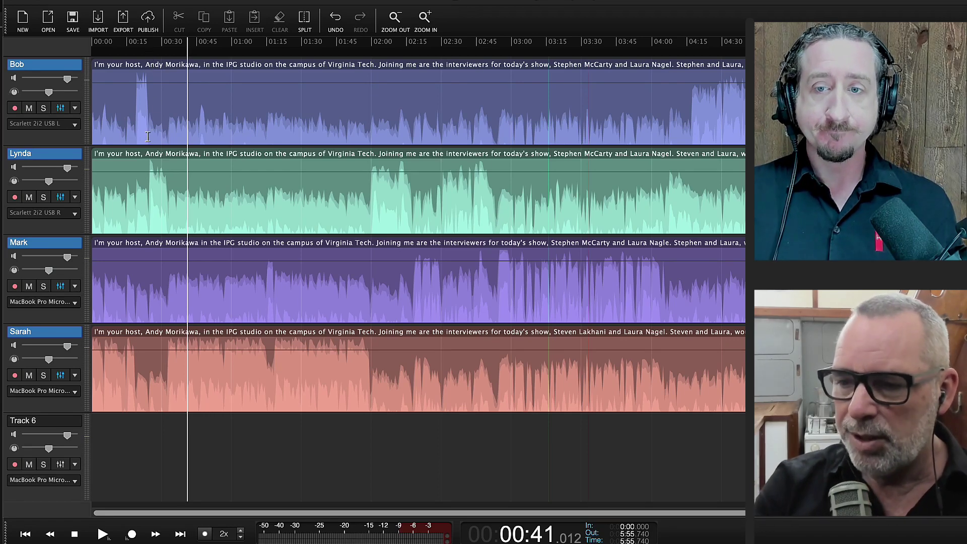
Select the speaker's passage from about 0:19 to 0:24 on each of the four tracks in turn to compare the microphone bleed.
{"action": "left_click", "coordinate": [142, 301]}
{"action": "scroll", "coordinate": [153, 310], "scroll_direction": "up", "scroll_amount": 5}
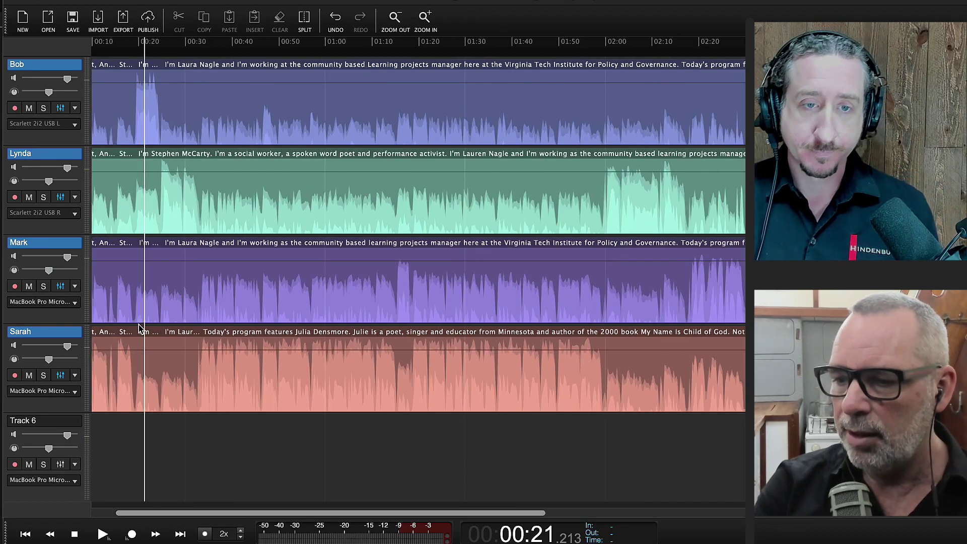
{"action": "left_click_drag", "start_coordinate": [131, 124], "coordinate": [232, 121]}
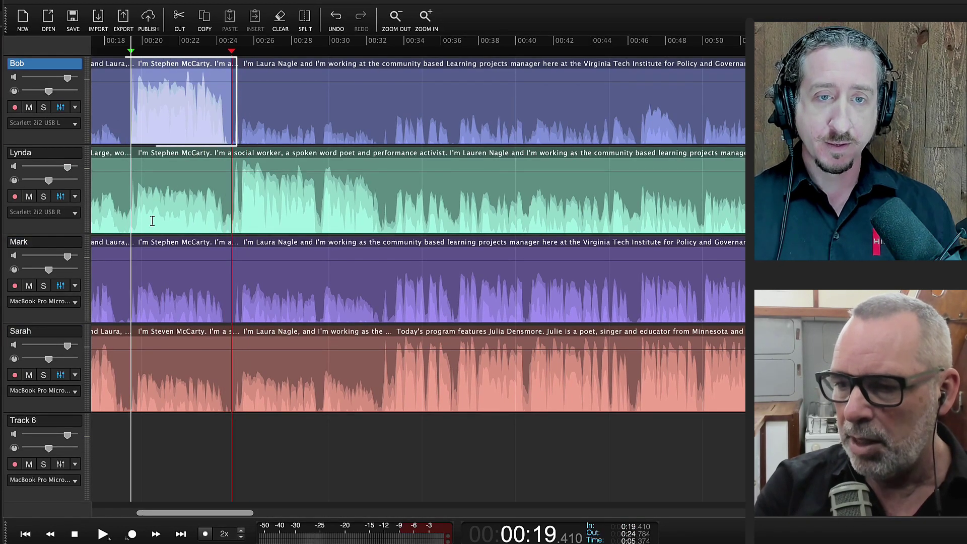
{"action": "left_click", "coordinate": [130, 223]}
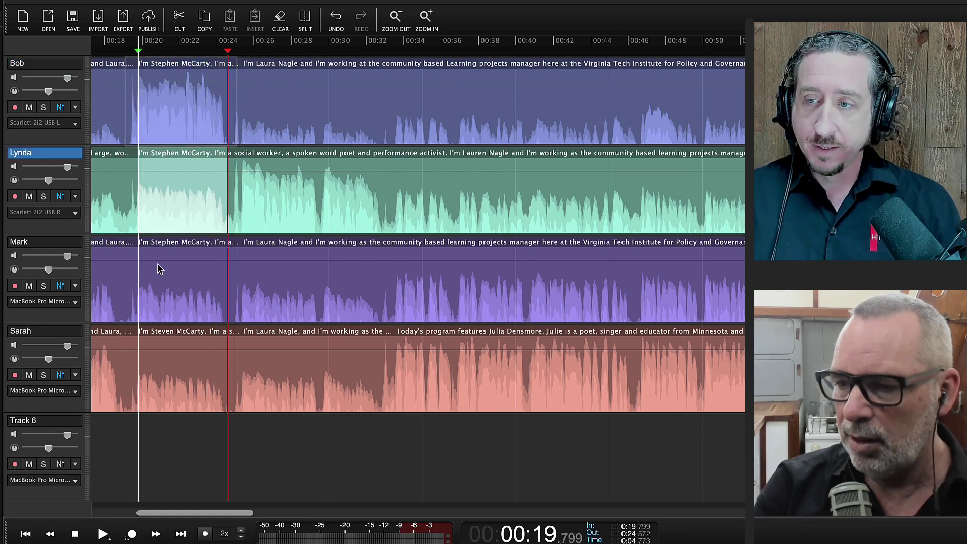
{"action": "left_click", "coordinate": [216, 304]}
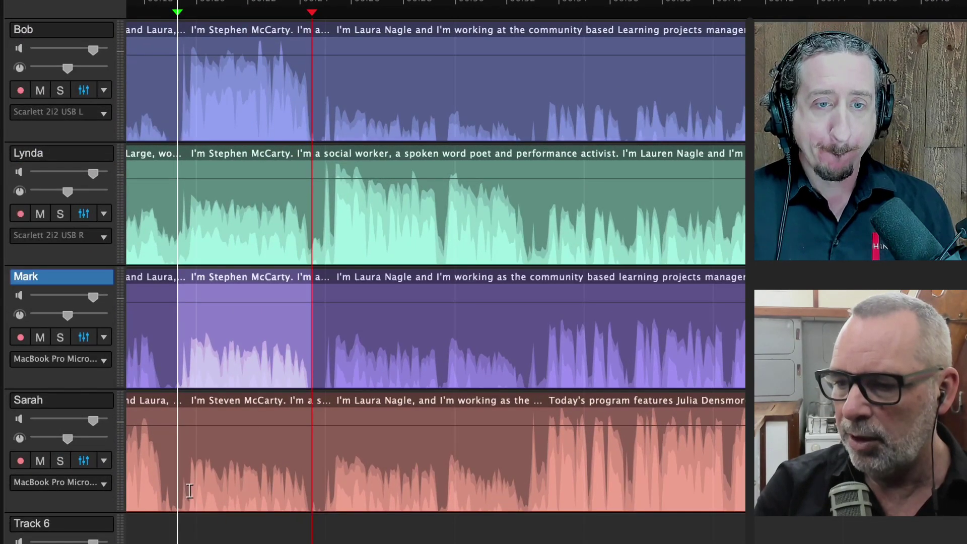
{"action": "left_click_drag", "start_coordinate": [180, 473], "coordinate": [317, 472]}
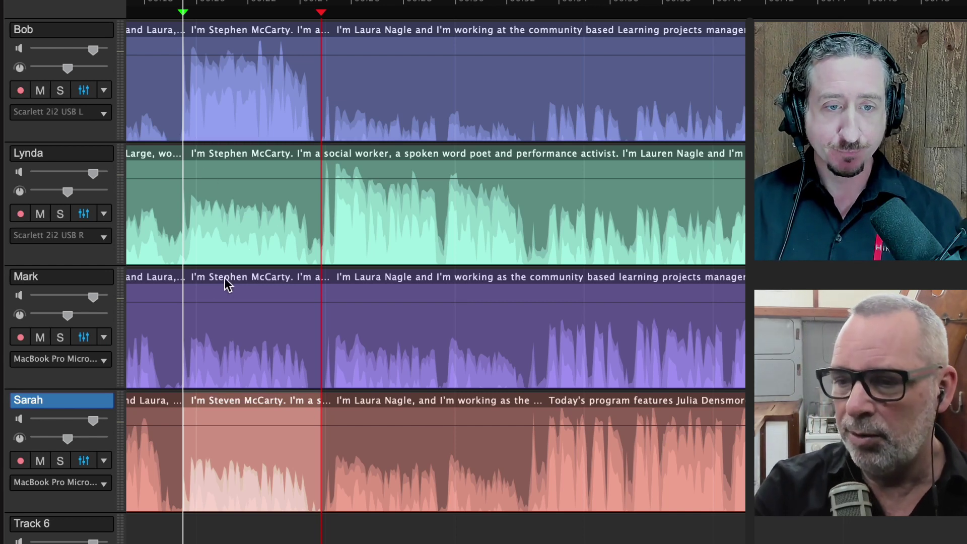
Select the same passage, about 0:19 to 0:24, across the second, third and fourth tracks together and delete the bleed there.
{"action": "left_click", "coordinate": [183, 254]}
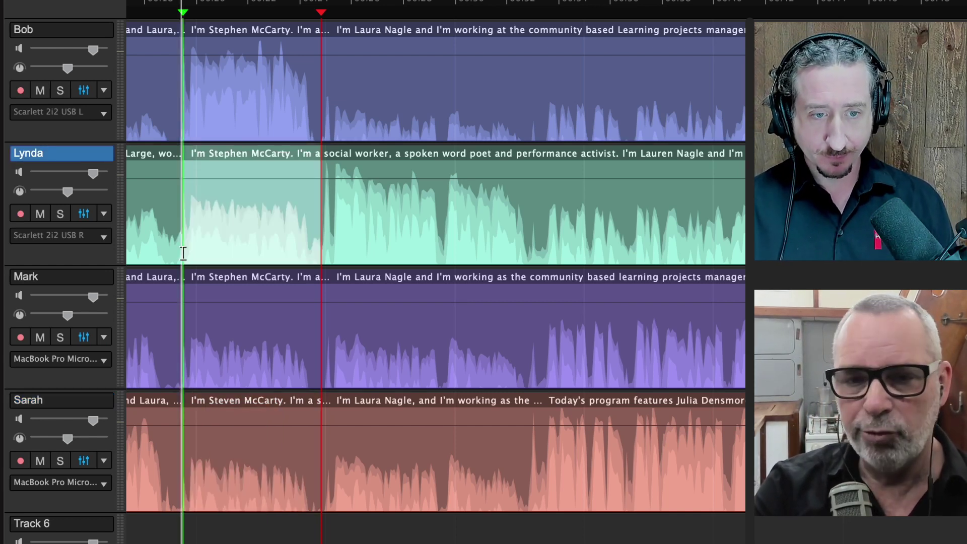
{"action": "left_click_drag", "start_coordinate": [183, 254], "coordinate": [319, 504]}
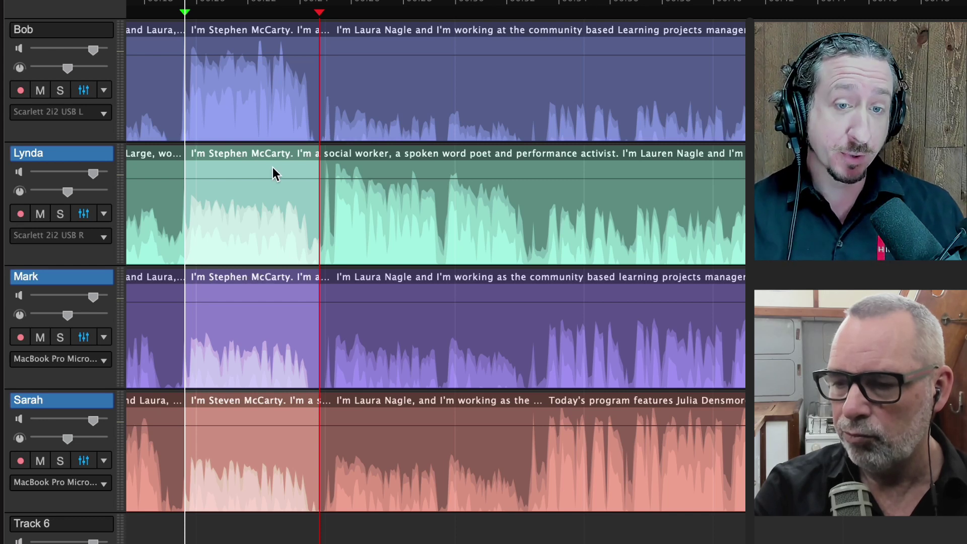
{"action": "key", "text": "Delete"}
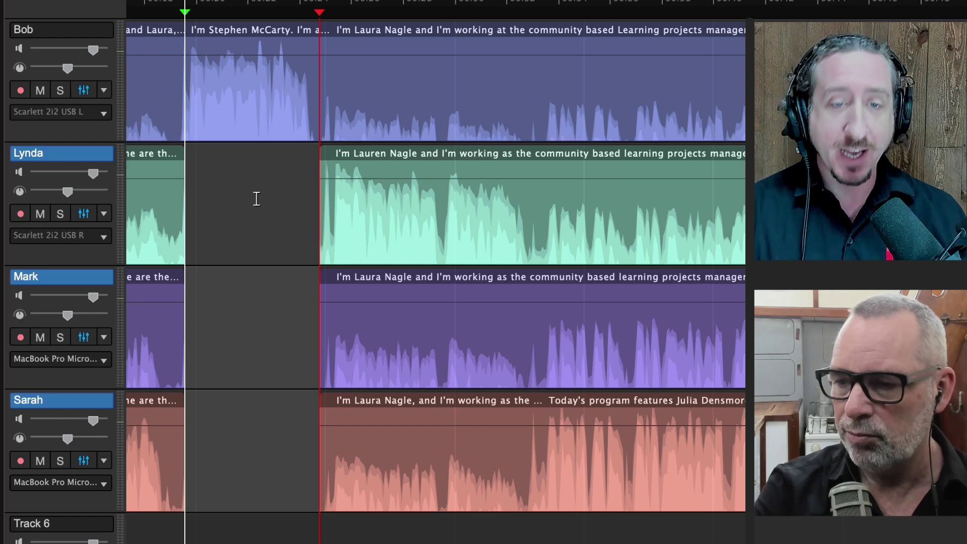
Undo the deletion of the bleed passage and clear the time selection.
{"action": "scroll", "coordinate": [256, 199], "scroll_direction": "down", "scroll_amount": 2}
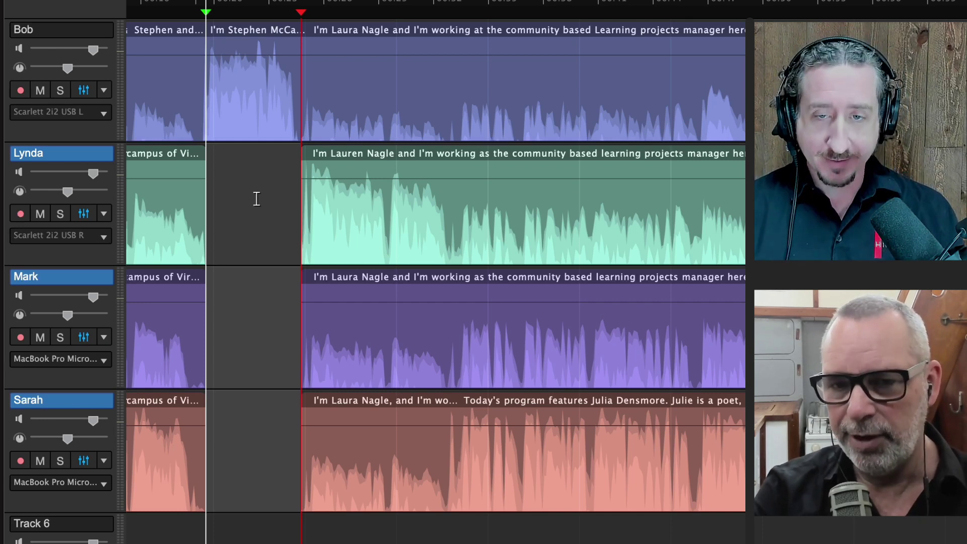
{"action": "key", "text": "super+z"}
{"action": "key", "text": "Escape"}
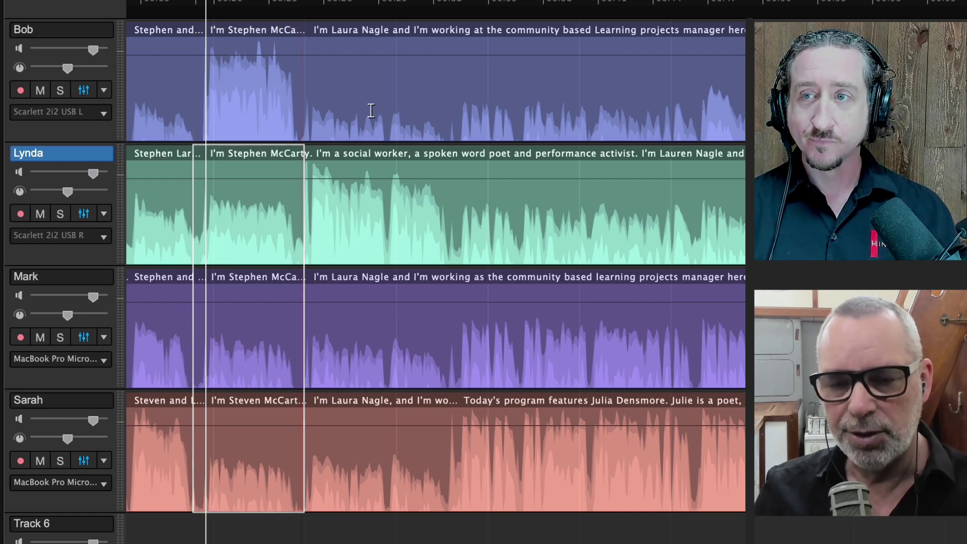
{"action": "key", "text": "ctrl+minus"}
{"action": "key", "text": "ctrl+minus"}
{"action": "key", "text": "ctrl+minus"}
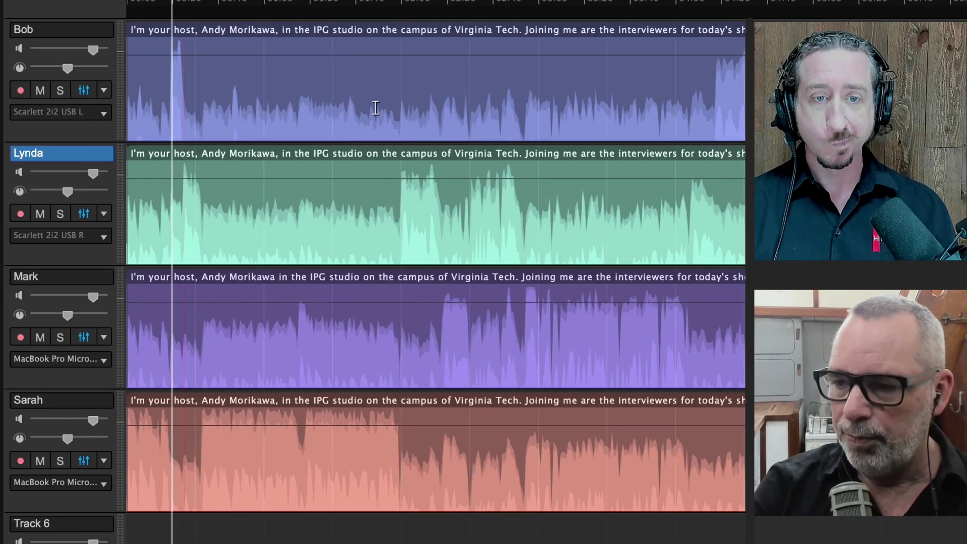
Select the first track's clip, extend the selection to all four speaker clips, and clear it again.
{"action": "left_click", "coordinate": [251, 31]}
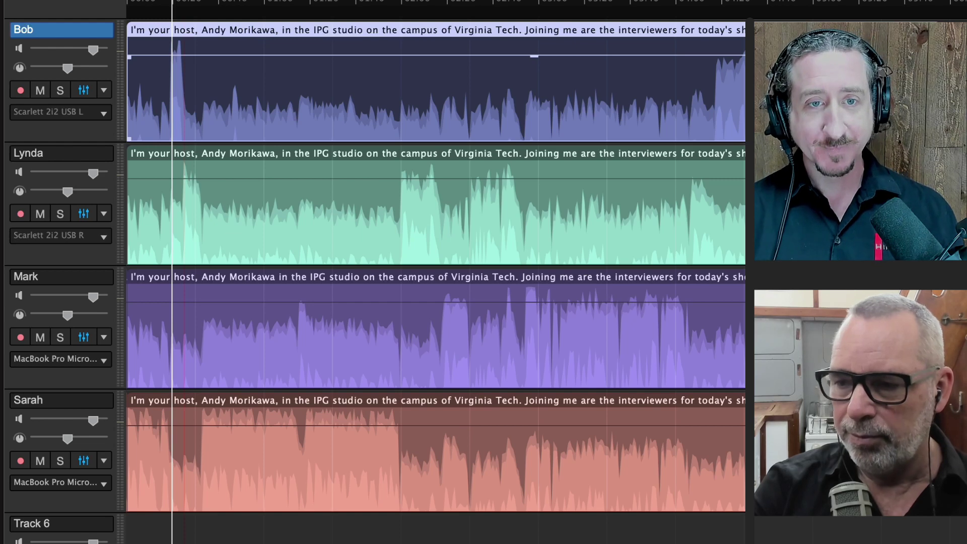
{"action": "key", "text": "ctrl+a"}
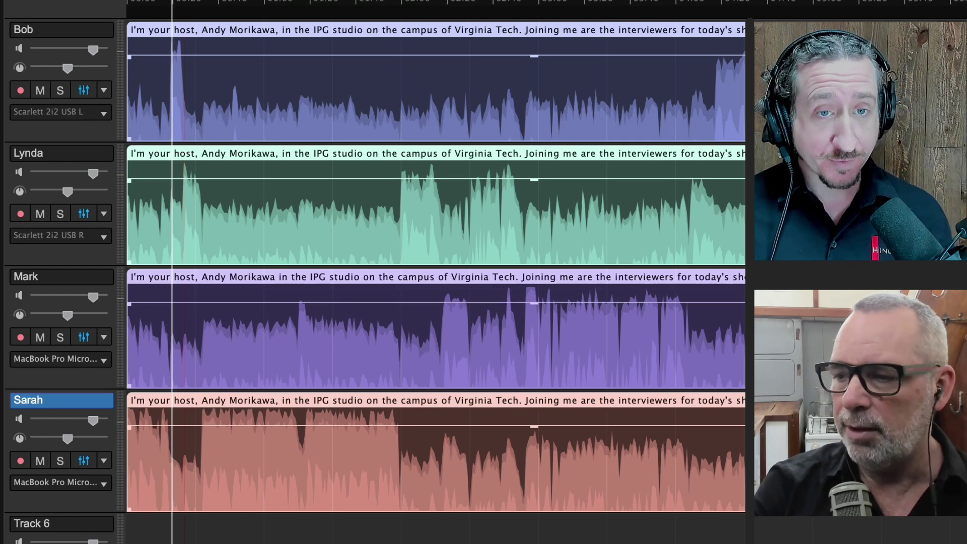
{"action": "left_click", "coordinate": [640, 166]}
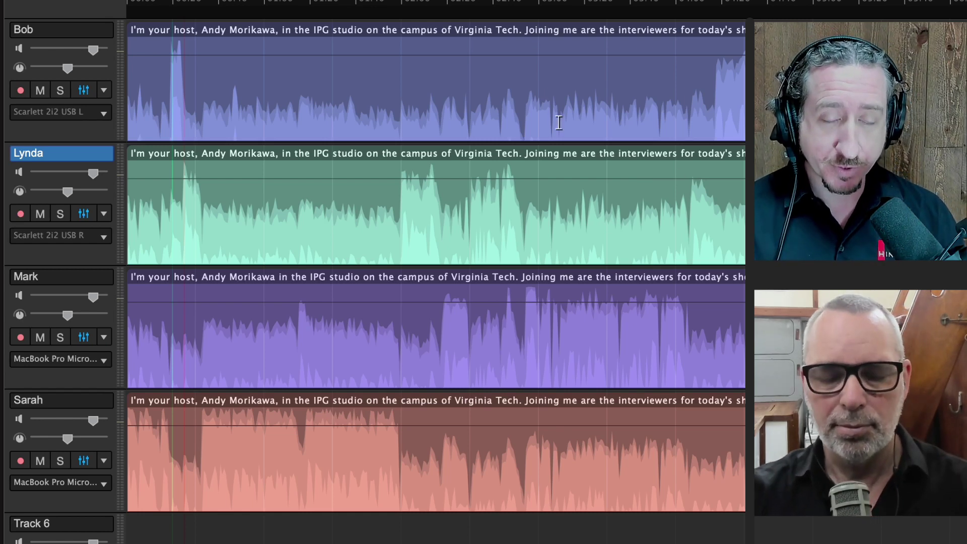
Build up a selection of the four speaker clips by adding them to the first one, then deselect them.
{"action": "left_click", "coordinate": [401, 66]}
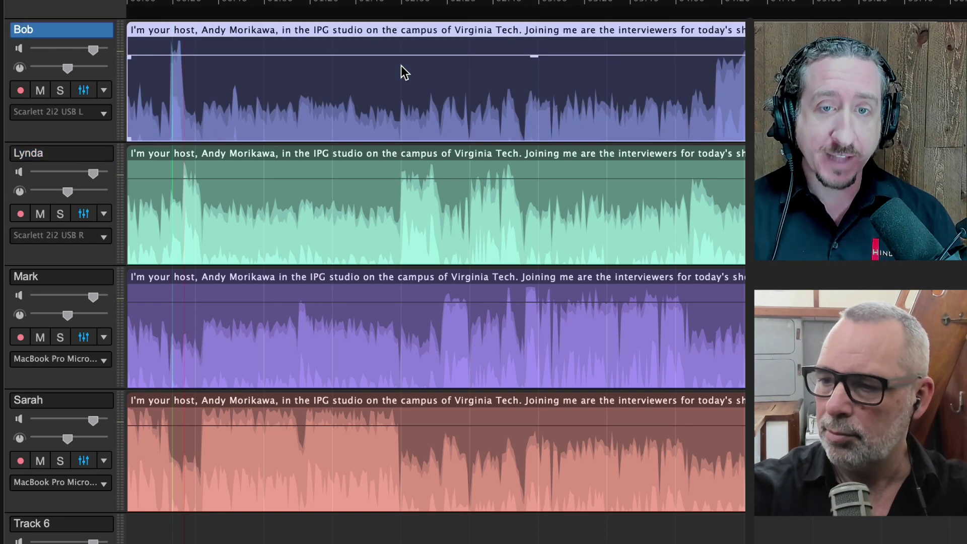
{"action": "left_click", "coordinate": [458, 175], "text": "shift"}
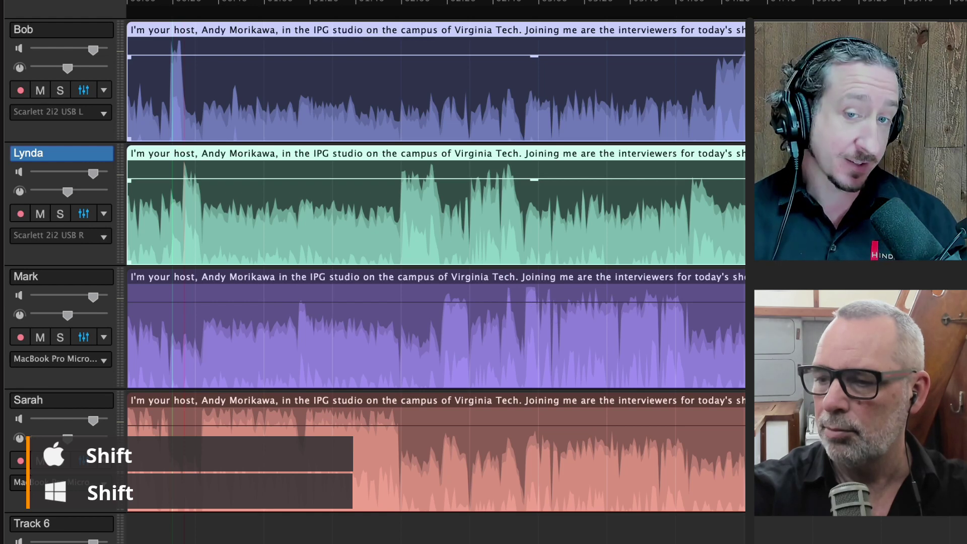
{"action": "left_click", "coordinate": [655, 454], "text": "shift"}
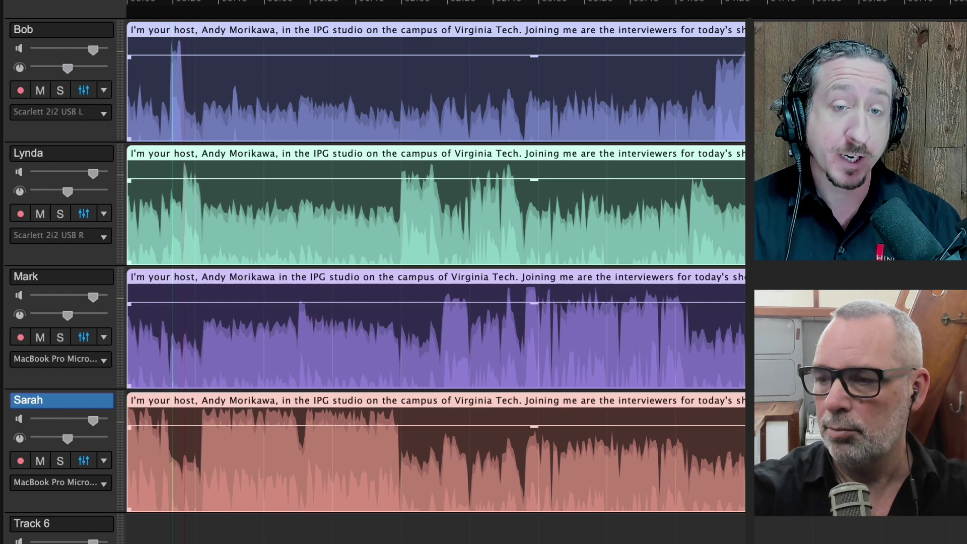
{"action": "left_click", "coordinate": [611, 76]}
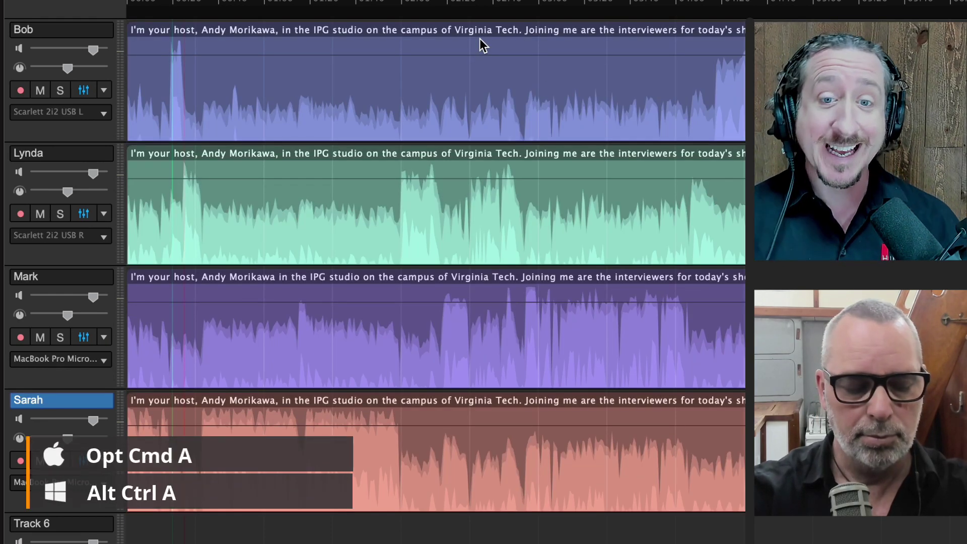
Select every clip in the session and look up the Magic Levels command without running it.
{"action": "key", "text": "alt+super+a"}
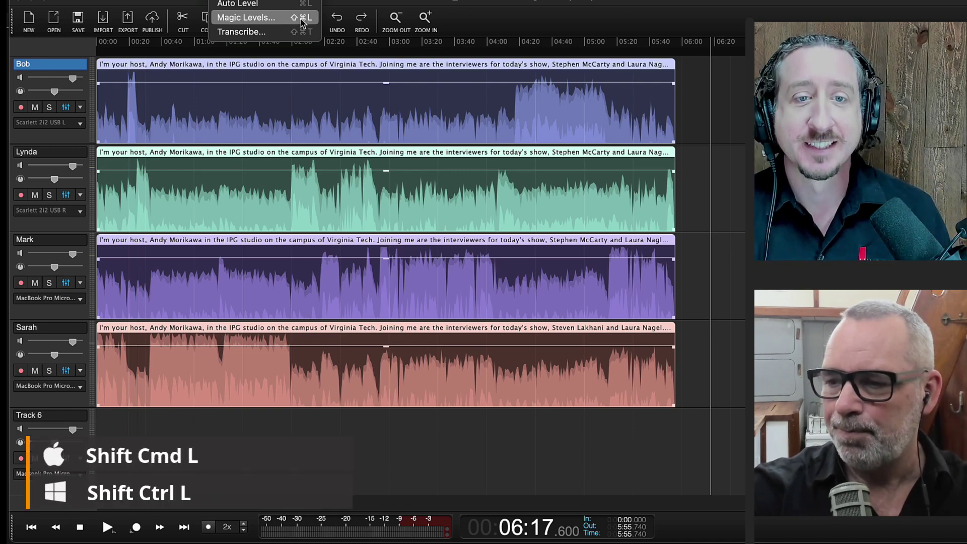
{"action": "left_click", "coordinate": [312, 80]}
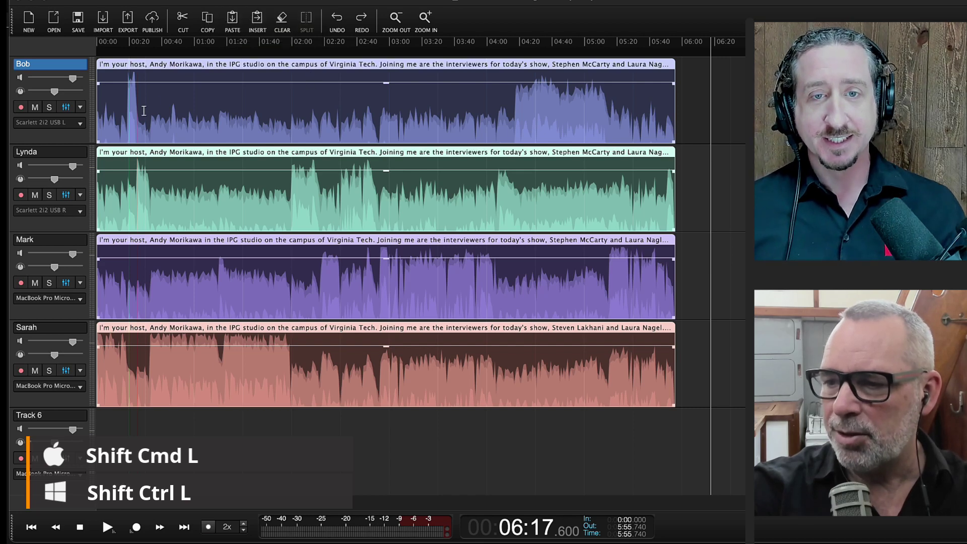
Examine the enlarged waveforms of all four tracks and mark the first track's speaking passage from 0:18.950 to 0:24.749.
{"action": "scroll", "coordinate": [168, 129], "scroll_direction": "up", "scroll_amount": 2}
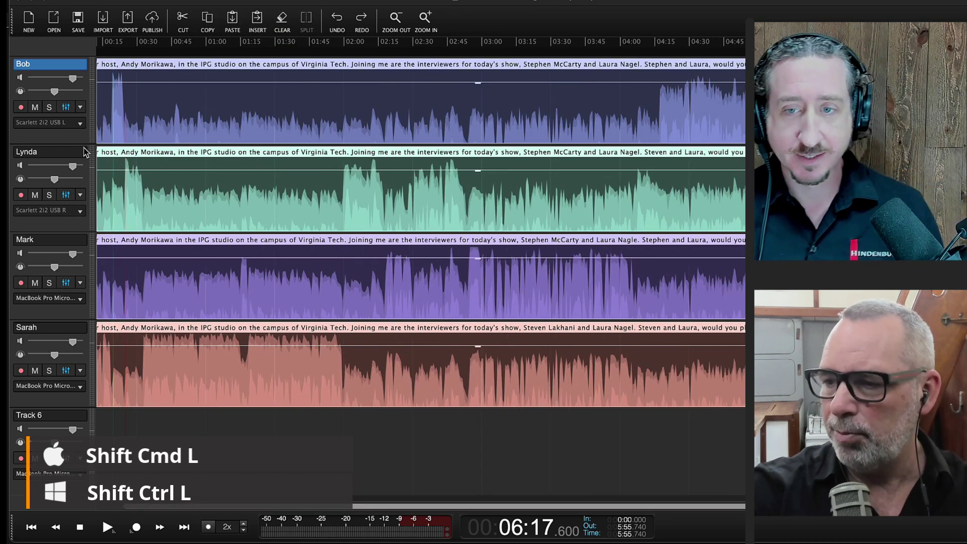
{"action": "scroll", "coordinate": [241, 227], "scroll_direction": "right", "scroll_amount": 2}
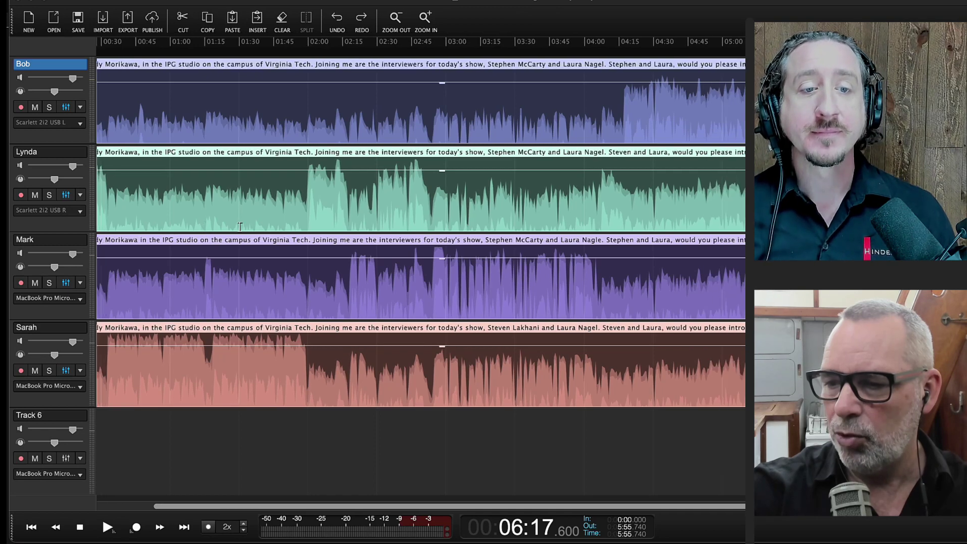
{"action": "scroll", "coordinate": [240, 227], "scroll_direction": "up", "scroll_amount": 4}
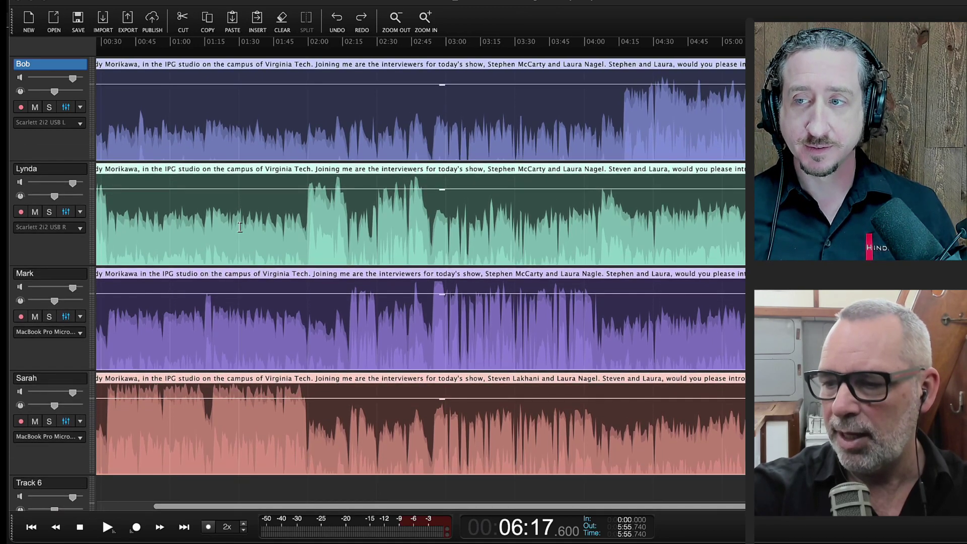
{"action": "scroll", "coordinate": [240, 226], "scroll_direction": "up", "scroll_amount": 1}
{"action": "scroll", "coordinate": [240, 226], "scroll_direction": "left", "scroll_amount": 3}
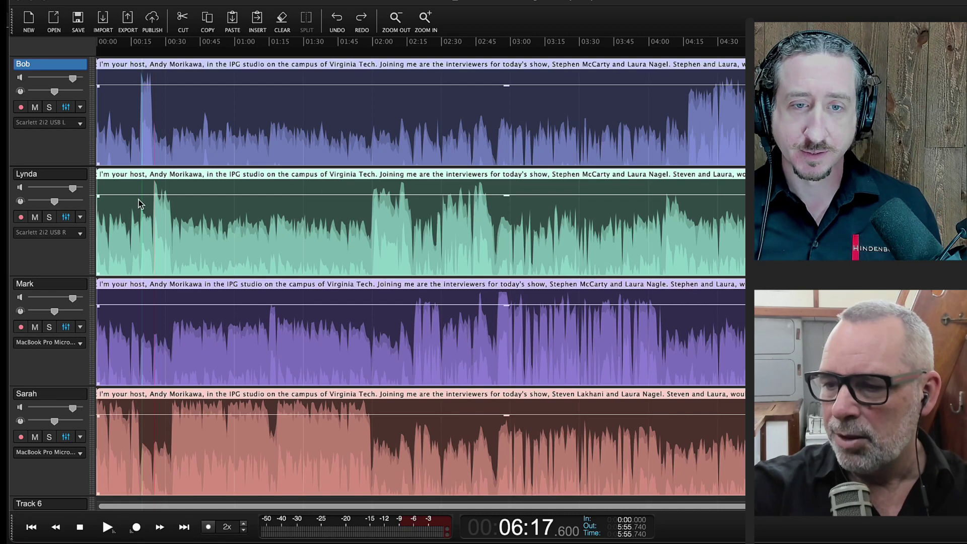
{"action": "scroll", "coordinate": [141, 219], "scroll_direction": "up", "scroll_amount": 2}
{"action": "scroll", "coordinate": [144, 222], "scroll_direction": "left", "scroll_amount": 3}
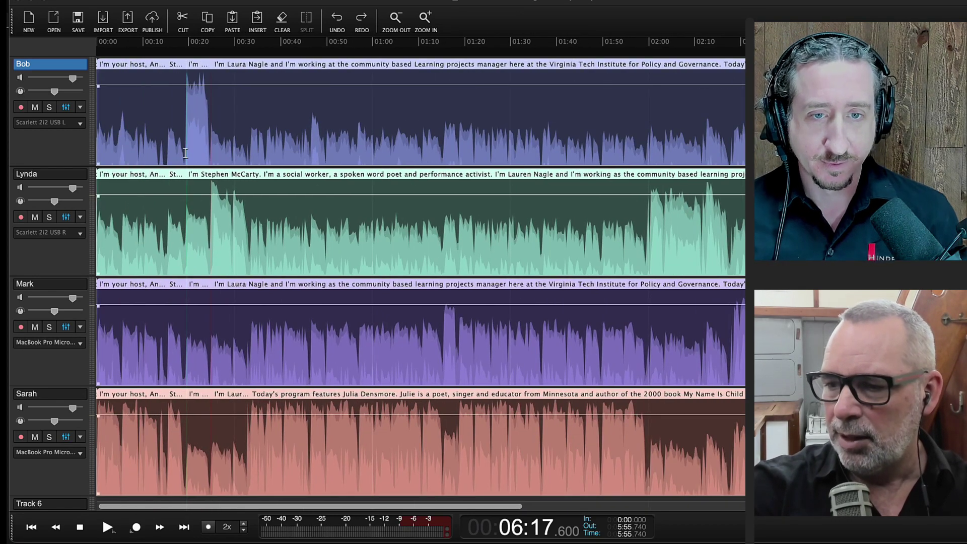
{"action": "left_click_drag", "start_coordinate": [185, 151], "coordinate": [211, 152]}
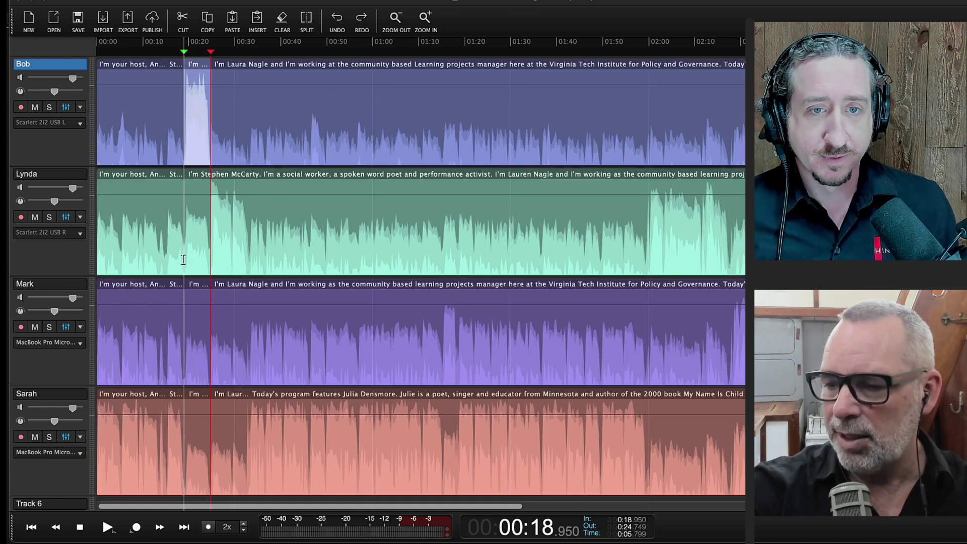
Select all four speaker clips and apply Magic Levels with 15.0 dB damping, leaving Merge on close off.
{"action": "left_click", "coordinate": [199, 85]}
{"action": "key", "text": "super+a"}
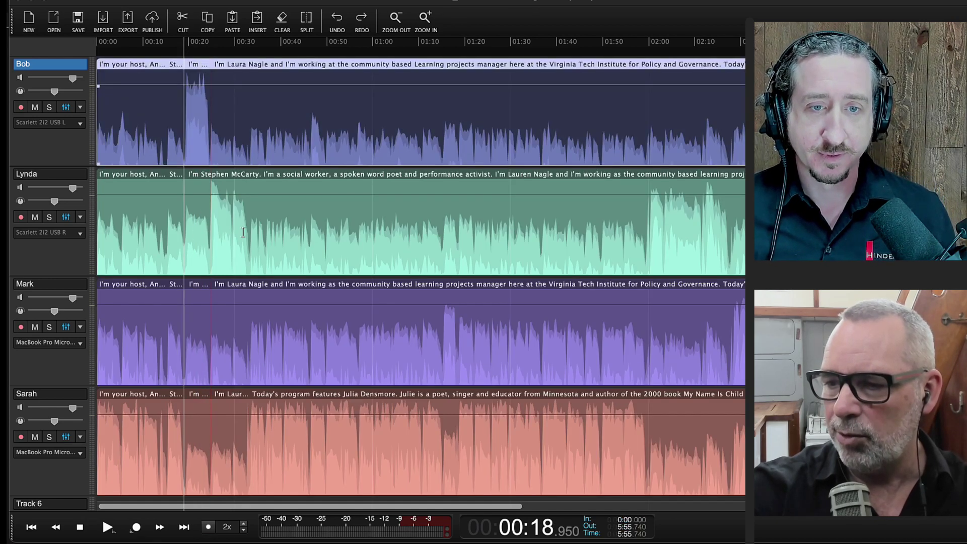
{"action": "key", "text": "super+a"}
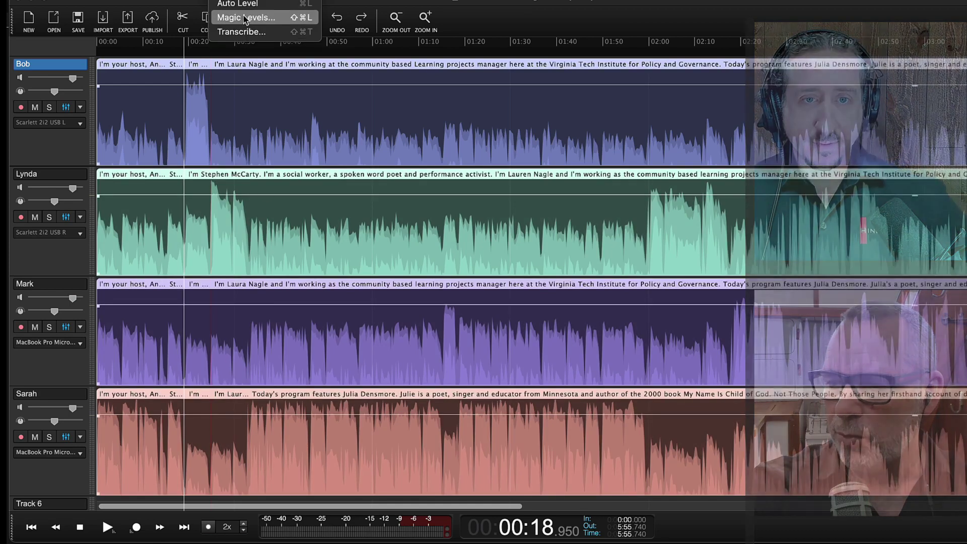
{"action": "left_click", "coordinate": [267, 18]}
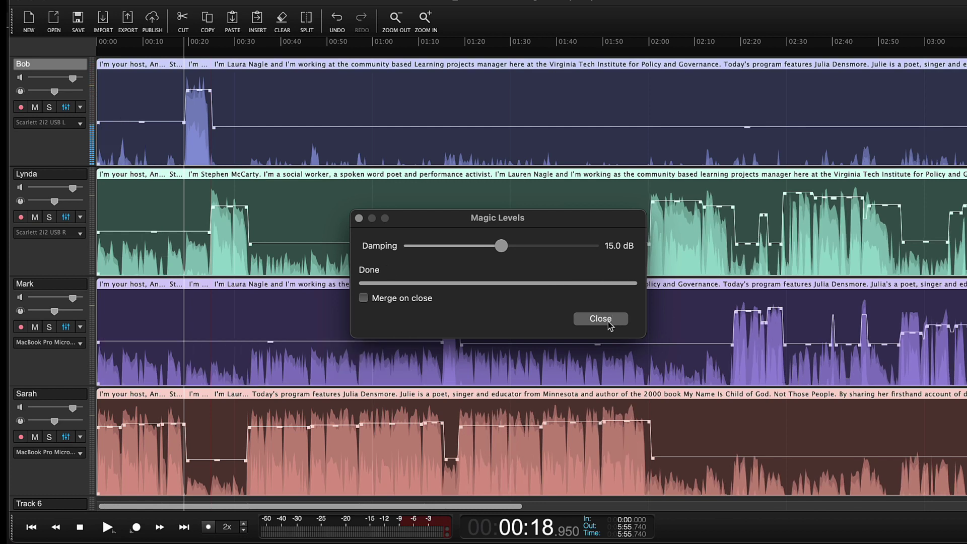
{"action": "left_click", "coordinate": [609, 321]}
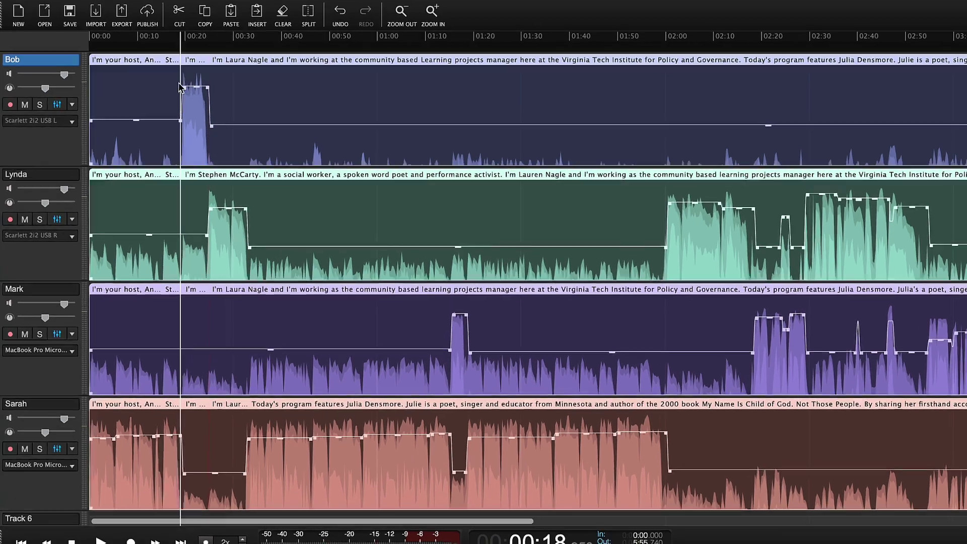
Review the gain curves over the whole session and undo the Magic Levels adjustment.
{"action": "left_click", "coordinate": [181, 93]}
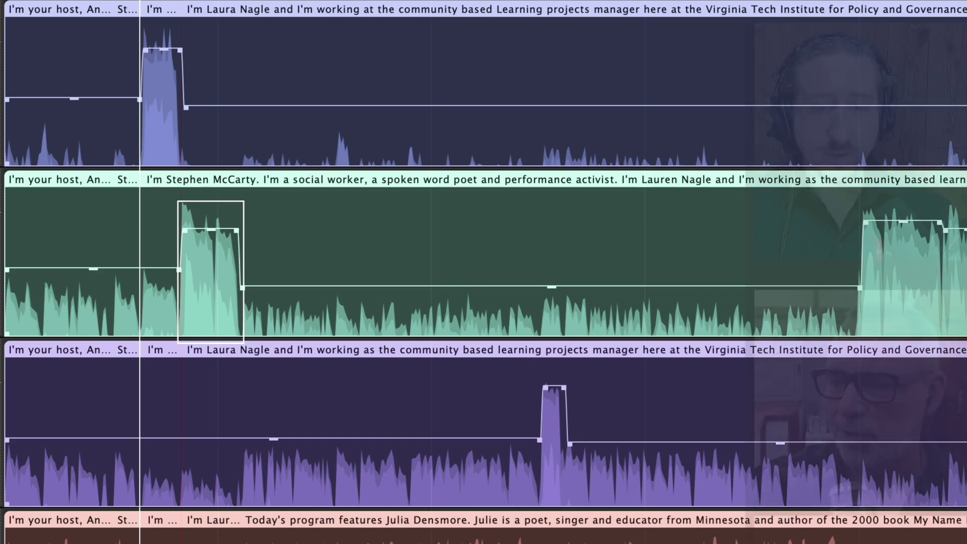
{"action": "key", "text": "super+minus"}
{"action": "key", "text": "super+minus"}
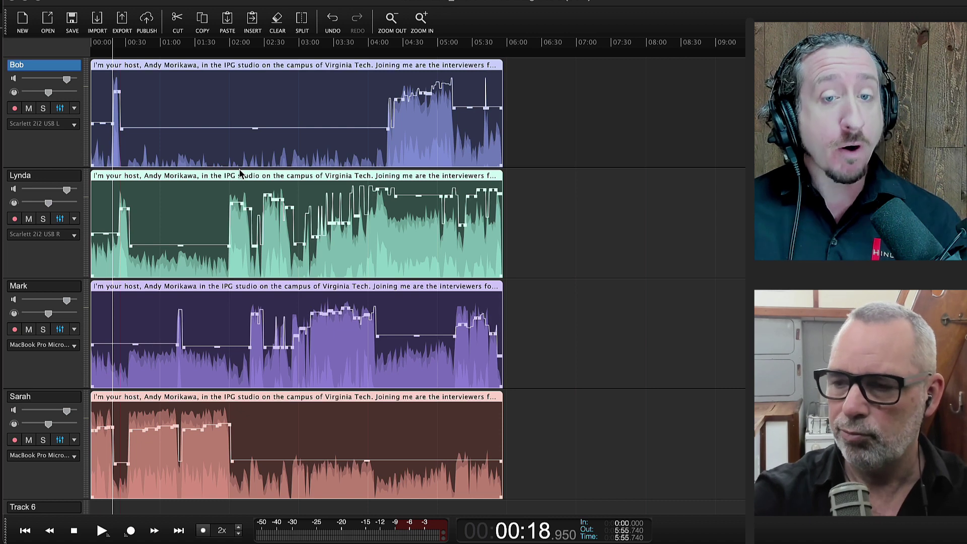
{"action": "key", "text": "super+z"}
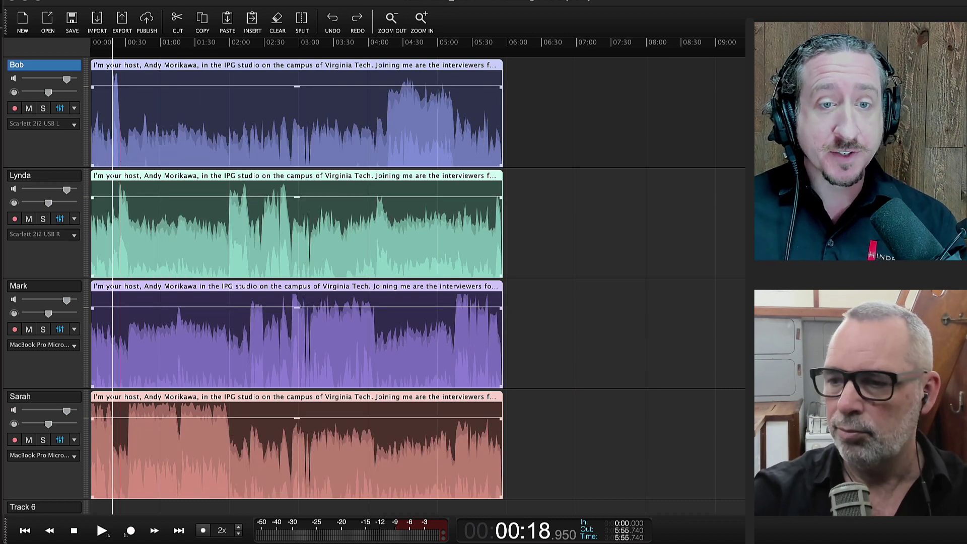
Apply Magic Levels to all four speaker clips with 20.0 dB damping and Merge on close enabled.
{"action": "left_click", "coordinate": [181, 1]}
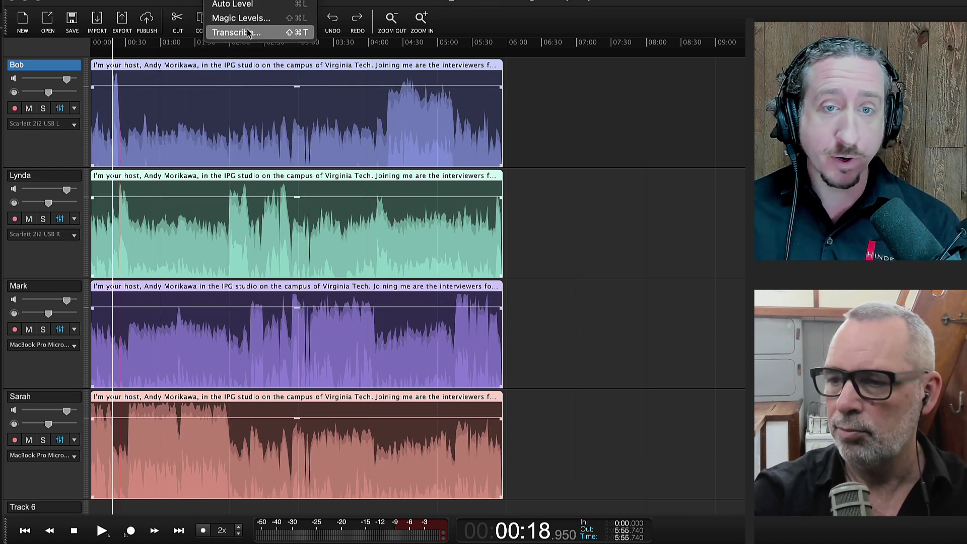
{"action": "left_click", "coordinate": [252, 16]}
{"action": "left_click_drag", "start_coordinate": [453, 227], "coordinate": [270, 233]}
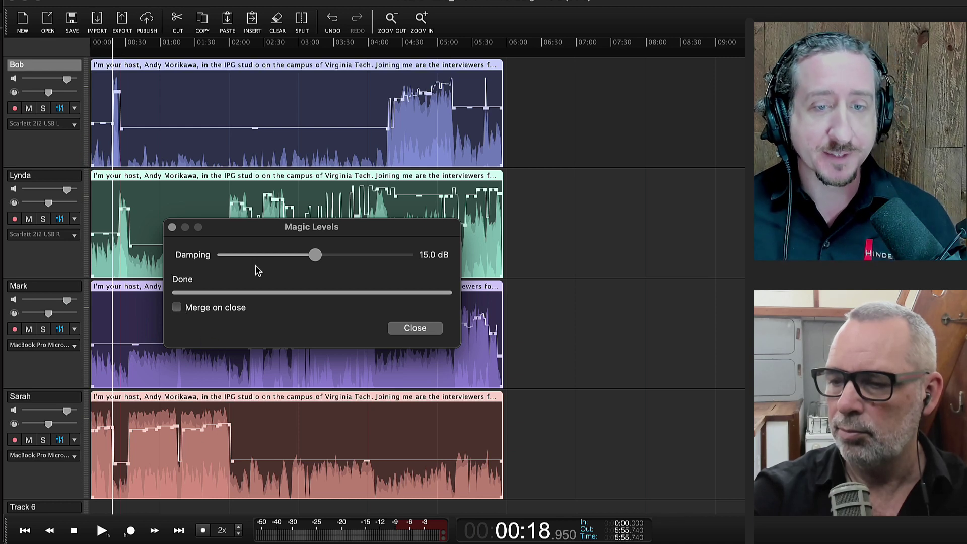
{"action": "left_click_drag", "start_coordinate": [304, 231], "coordinate": [335, 245]}
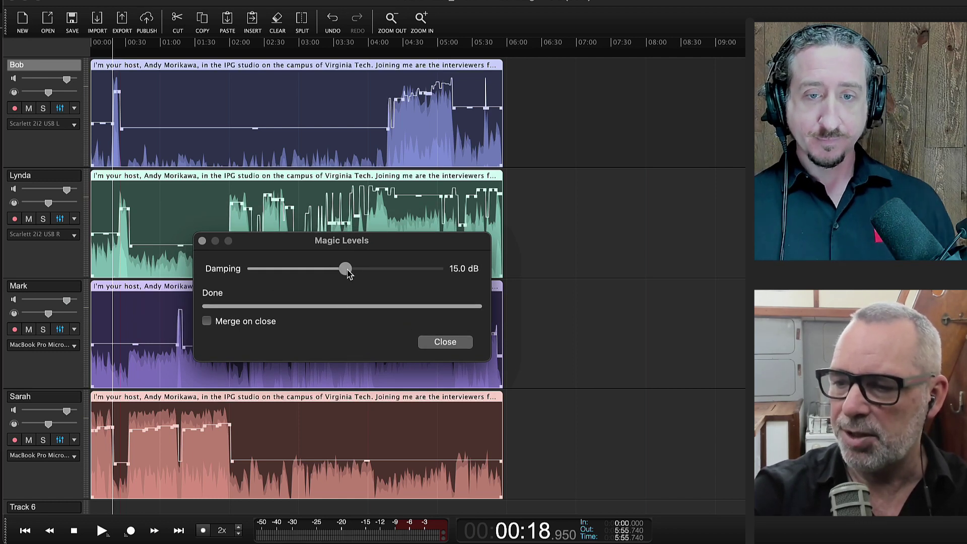
{"action": "left_click_drag", "start_coordinate": [347, 271], "coordinate": [451, 277]}
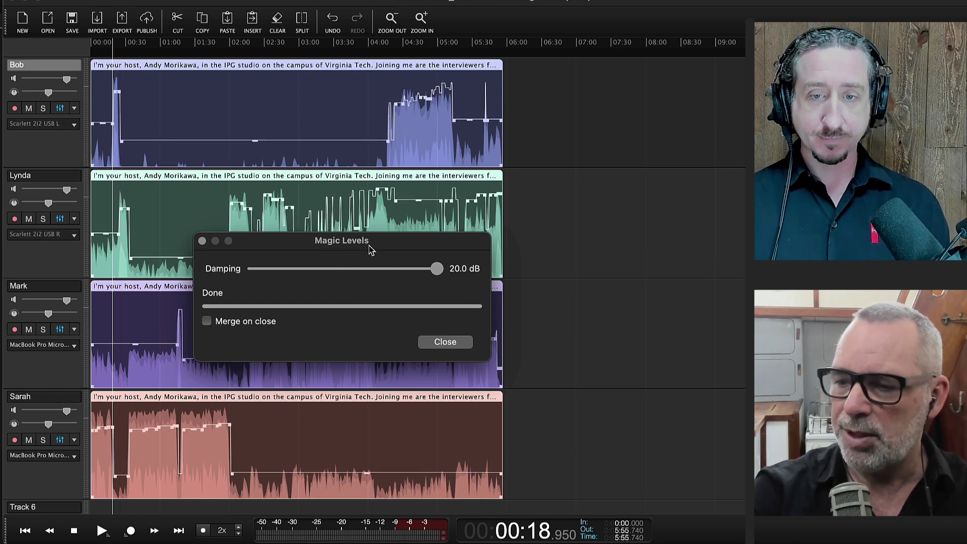
{"action": "left_click_drag", "start_coordinate": [370, 248], "coordinate": [437, 273]}
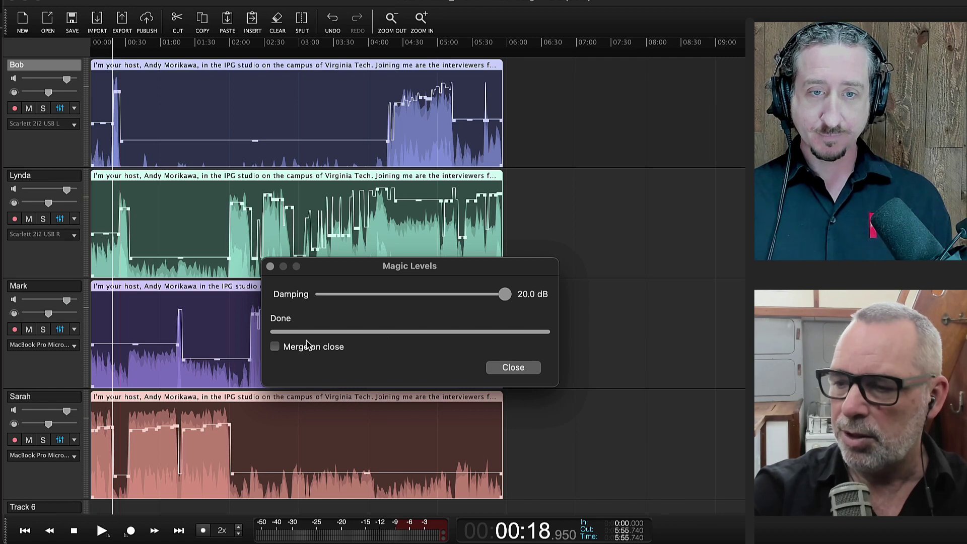
{"action": "left_click", "coordinate": [275, 347]}
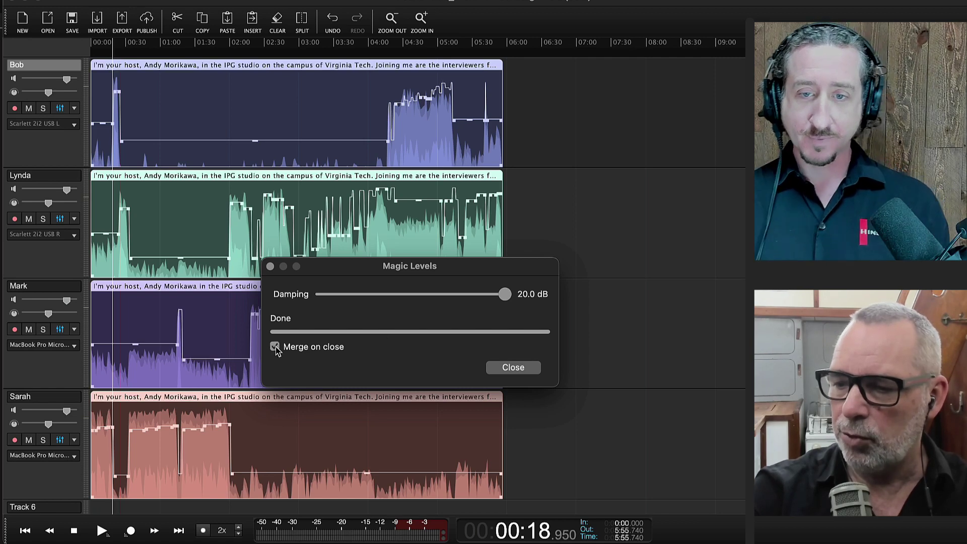
{"action": "left_click", "coordinate": [522, 370]}
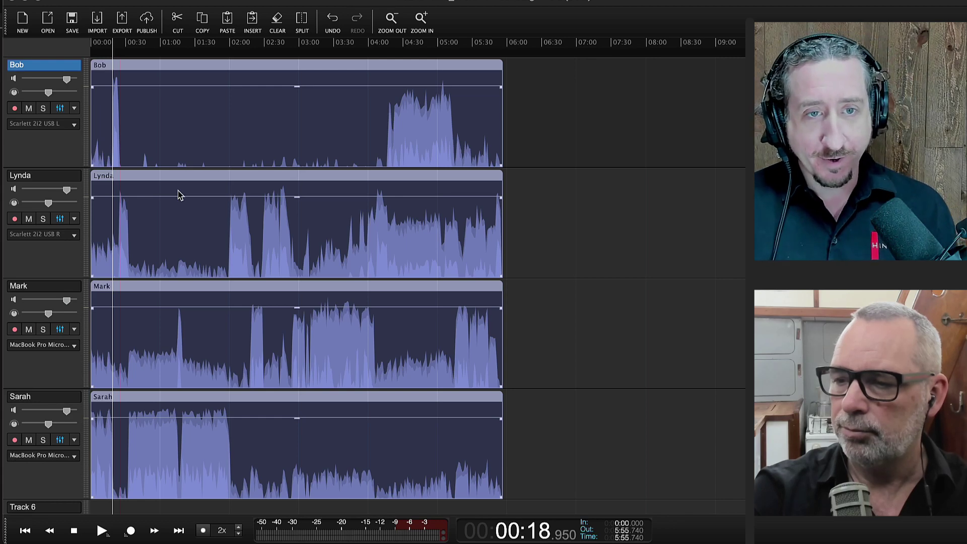
Undo the merge and the Magic Levels adjustment on all four speaker clips.
{"action": "key", "text": "super+z"}
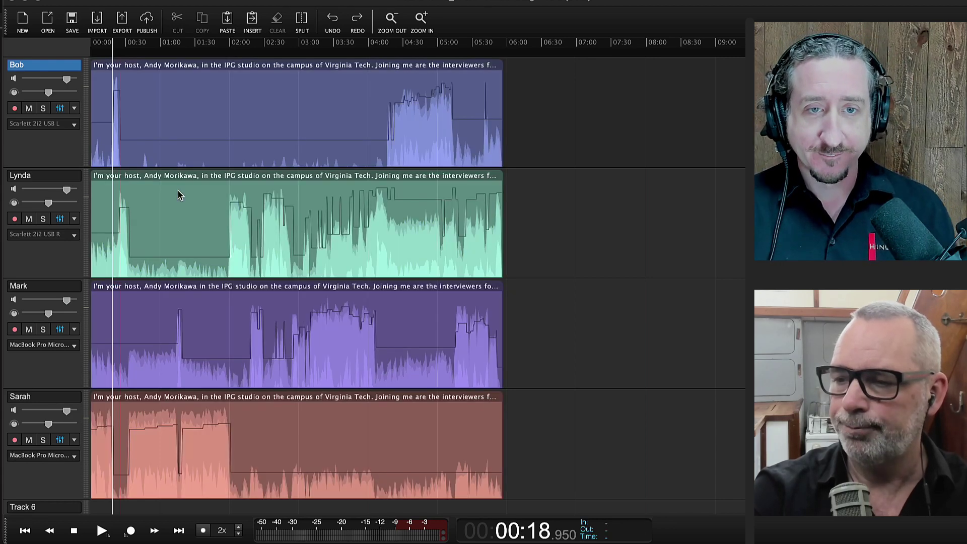
{"action": "key", "text": "super+z"}
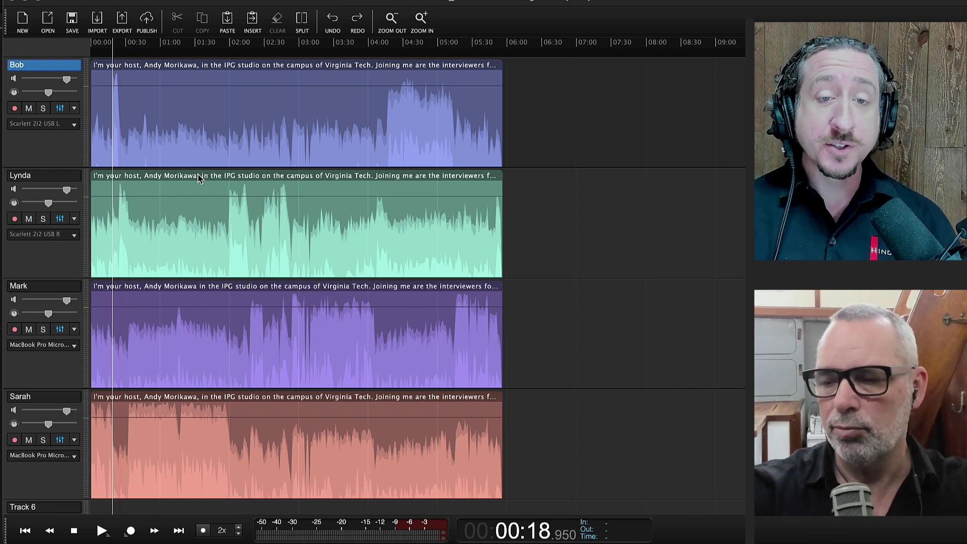
{"action": "scroll", "coordinate": [153, 196], "scroll_direction": "up", "scroll_amount": 3}
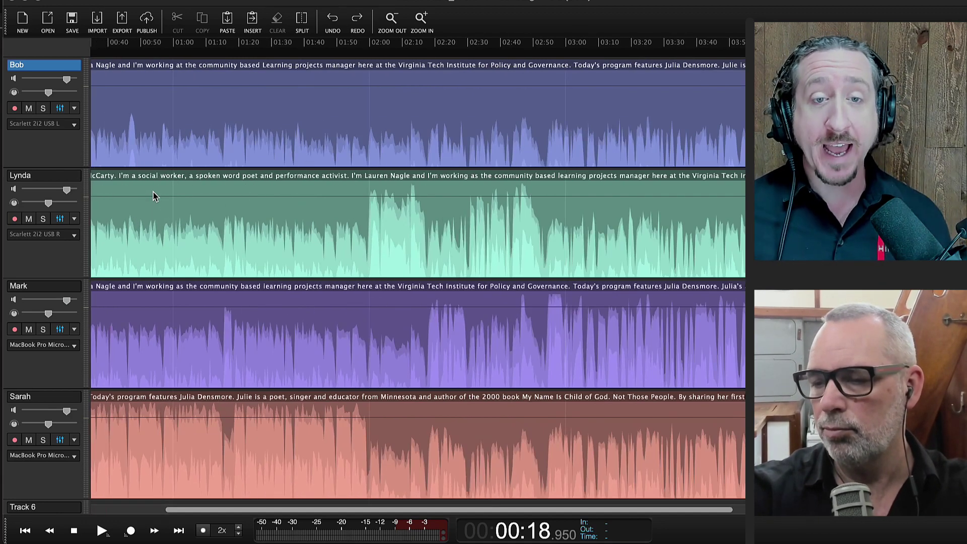
{"action": "scroll", "coordinate": [153, 195], "scroll_direction": "down", "scroll_amount": 1}
{"action": "scroll", "coordinate": [153, 196], "scroll_direction": "down", "scroll_amount": 3}
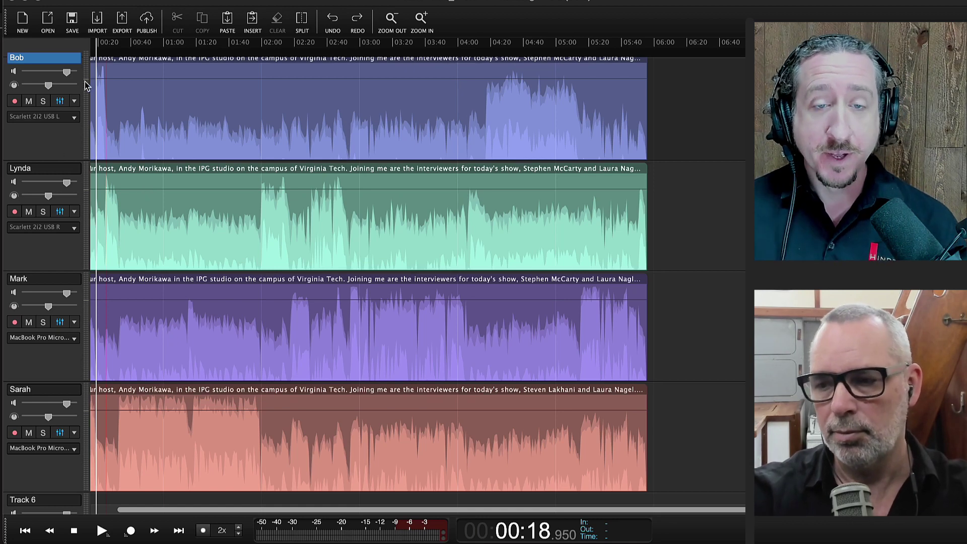
Cut the passage from 0:14.400 to 0:30.800 out of the first speaker's track only, and undo the cut.
{"action": "left_click", "coordinate": [135, 139]}
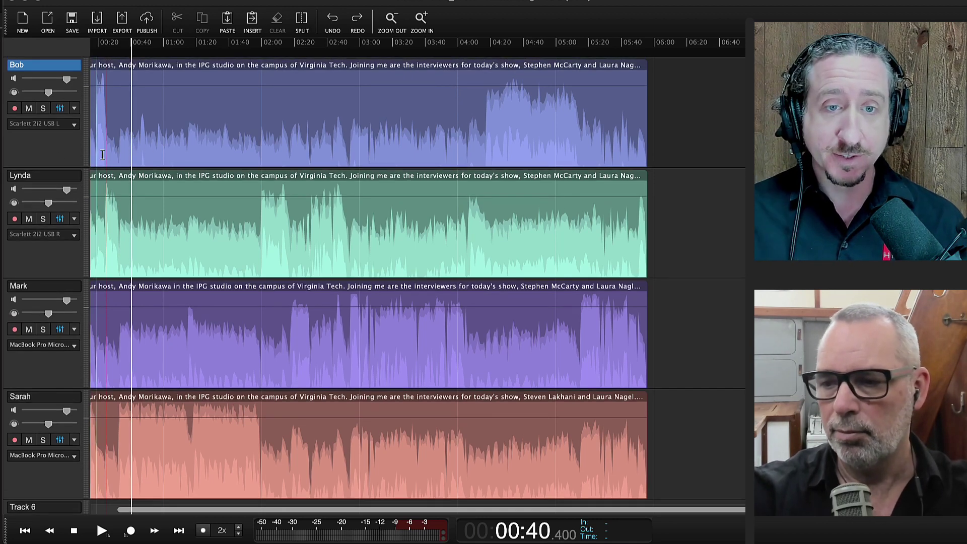
{"action": "left_click_drag", "start_coordinate": [95, 159], "coordinate": [141, 153]}
{"action": "scroll", "coordinate": [134, 156], "scroll_direction": "up", "scroll_amount": 5}
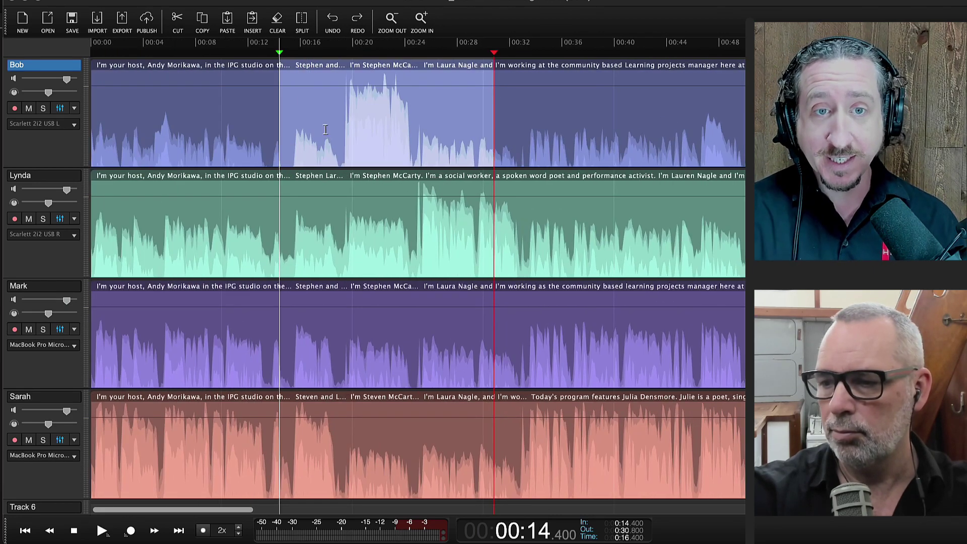
{"action": "left_click", "coordinate": [177, 28]}
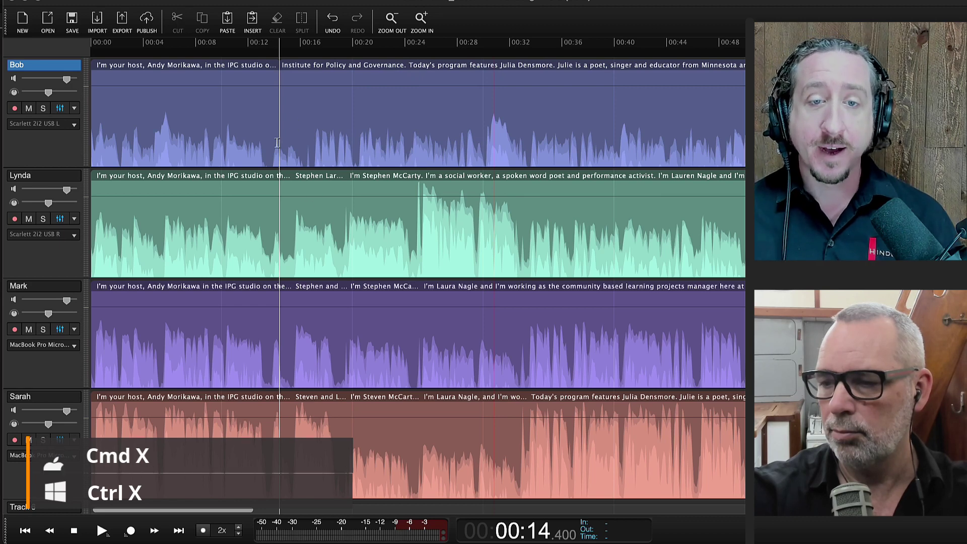
{"action": "scroll", "coordinate": [277, 143], "scroll_direction": "down", "scroll_amount": 1}
{"action": "scroll", "coordinate": [277, 142], "scroll_direction": "up", "scroll_amount": 1}
{"action": "scroll", "coordinate": [277, 143], "scroll_direction": "down", "scroll_amount": 5}
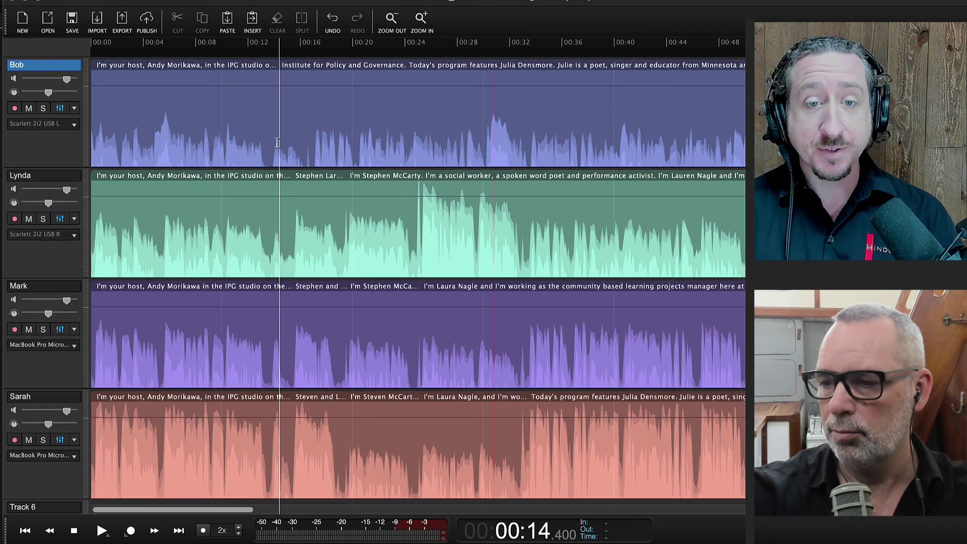
{"action": "key", "text": "super+z"}
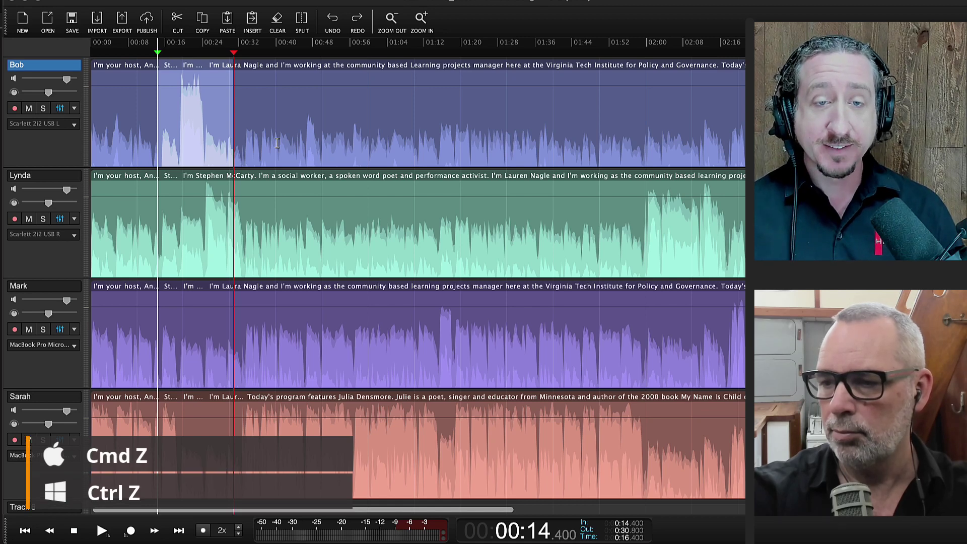
Clear the marked passage in the first speaker's track without shifting the following audio, and undo it.
{"action": "left_click", "coordinate": [277, 23]}
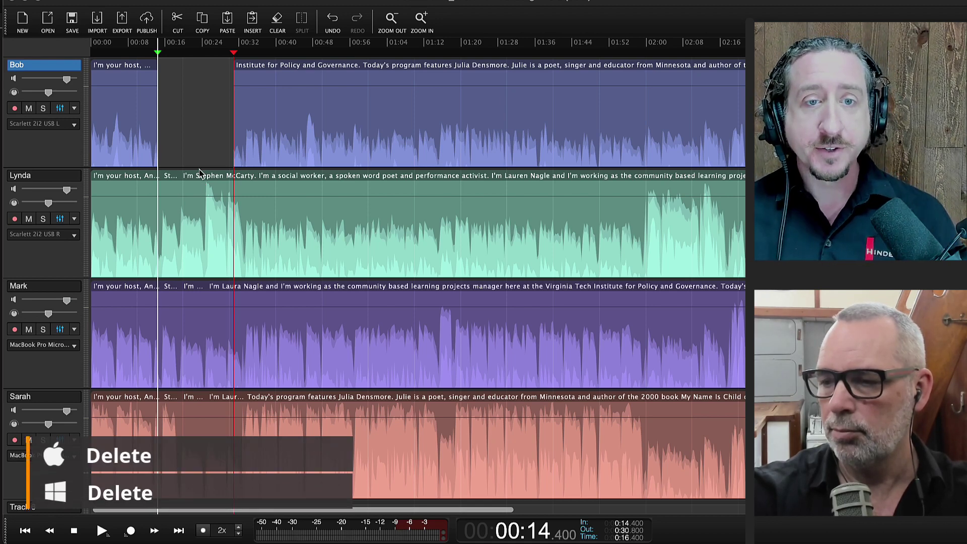
{"action": "key", "text": "super+z"}
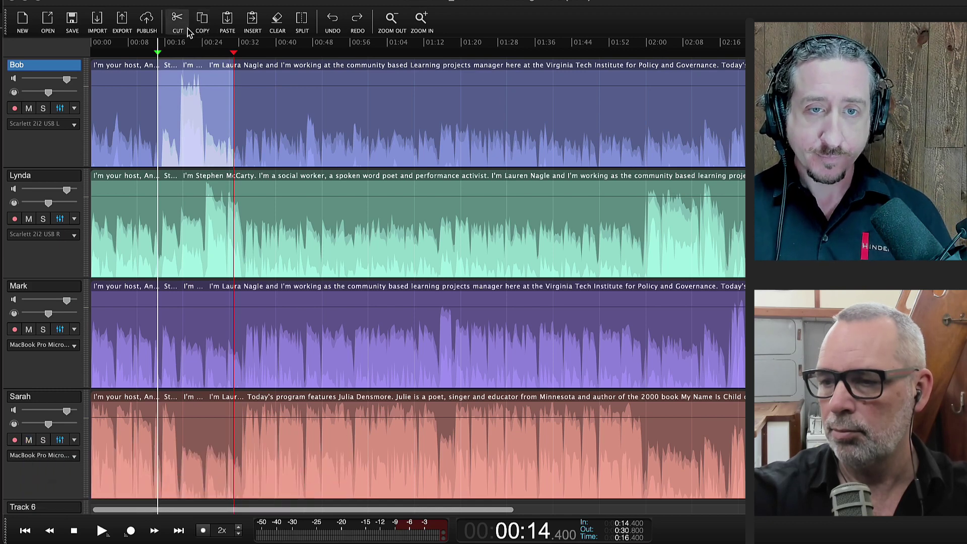
Cut the passage from 0:12.162 to 2:10.956 out of the first speaker's track, and undo the cut.
{"action": "scroll", "coordinate": [190, 80], "scroll_direction": "down", "scroll_amount": 3}
{"action": "scroll", "coordinate": [190, 82], "scroll_direction": "up", "scroll_amount": 3}
{"action": "scroll", "coordinate": [194, 88], "scroll_direction": "down", "scroll_amount": 2}
{"action": "scroll", "coordinate": [194, 87], "scroll_direction": "down", "scroll_amount": 2}
{"action": "left_click_drag", "start_coordinate": [119, 160], "coordinate": [393, 146]}
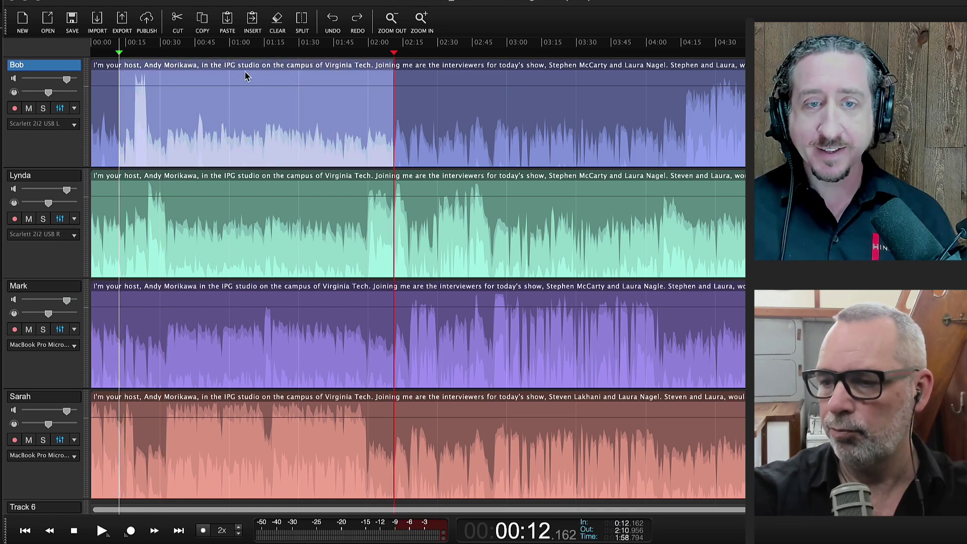
{"action": "left_click", "coordinate": [177, 22]}
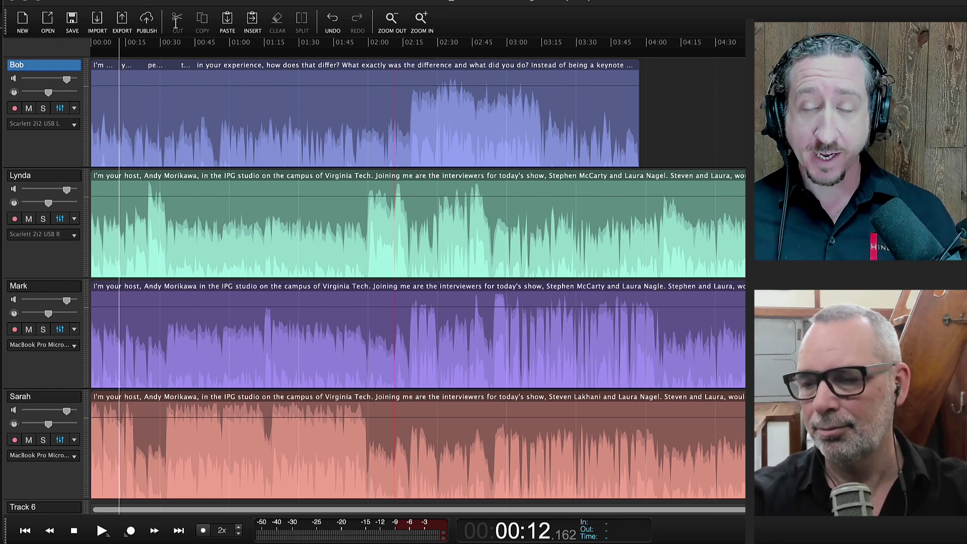
{"action": "key", "text": "super+z"}
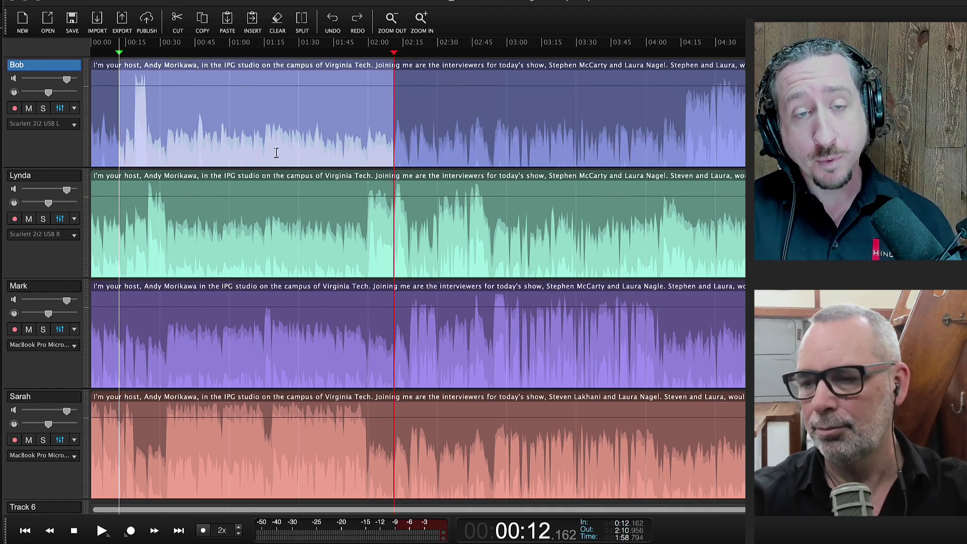
Cut 0:17.819 to 2:19.159 across all tracks, compare the four speakers' waveforms, and undo the cut.
{"action": "left_click_drag", "start_coordinate": [133, 149], "coordinate": [404, 438]}
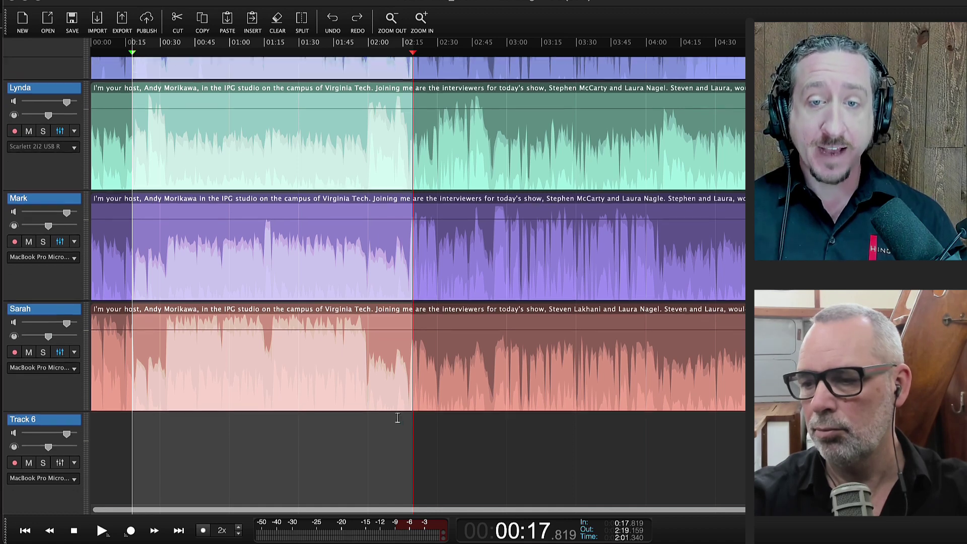
{"action": "left_click", "coordinate": [178, 30]}
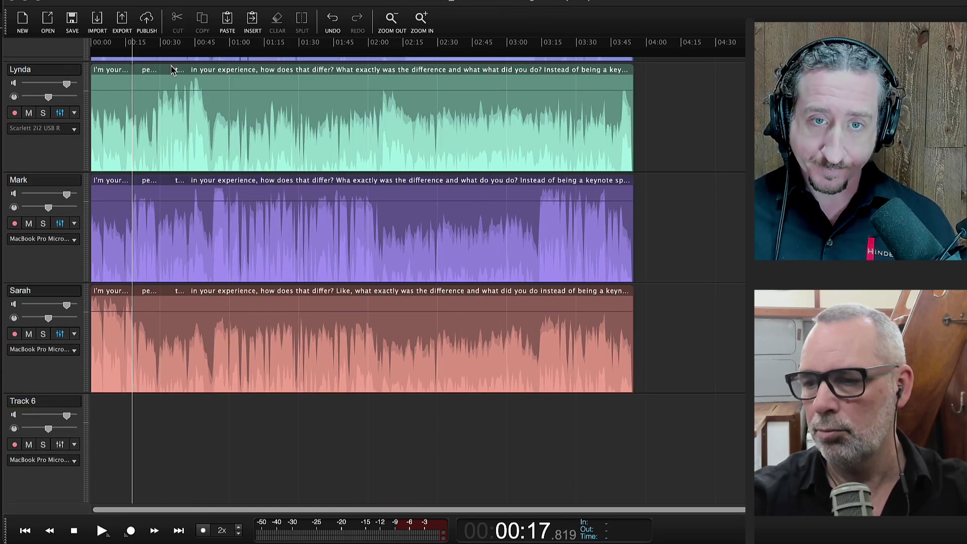
{"action": "scroll", "coordinate": [188, 211], "scroll_direction": "up", "scroll_amount": 3}
{"action": "scroll", "coordinate": [188, 211], "scroll_direction": "down", "scroll_amount": 1}
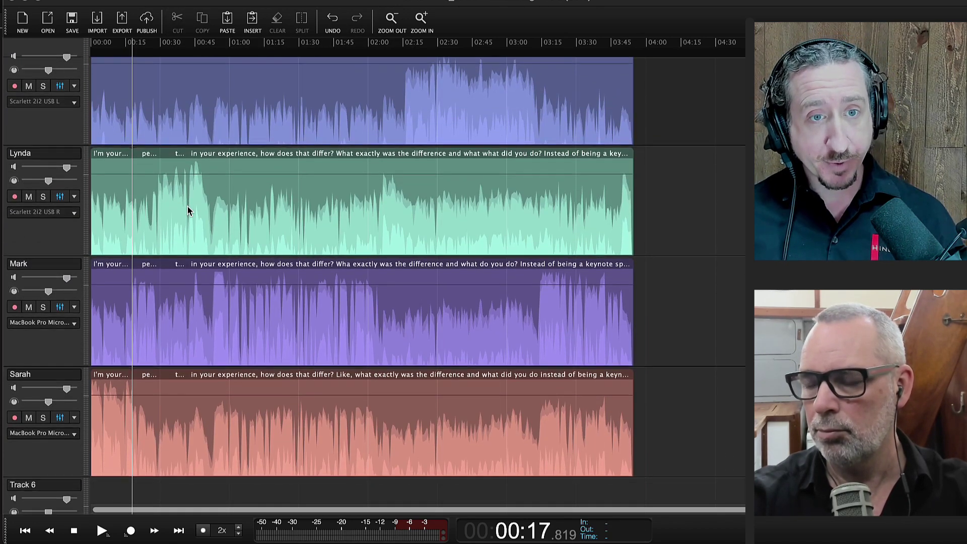
{"action": "scroll", "coordinate": [186, 210], "scroll_direction": "up", "scroll_amount": 1}
{"action": "scroll", "coordinate": [181, 210], "scroll_direction": "up", "scroll_amount": 3}
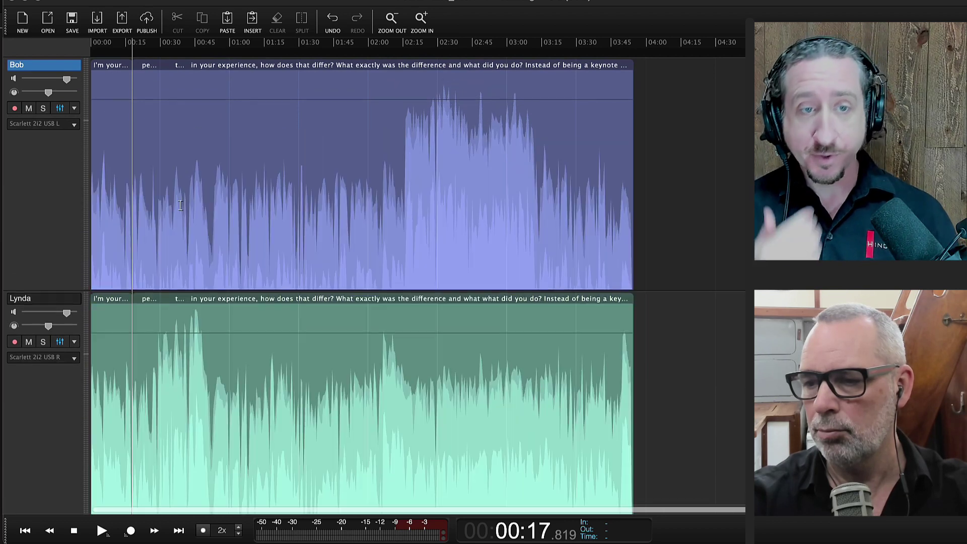
{"action": "scroll", "coordinate": [181, 211], "scroll_direction": "down", "scroll_amount": 3}
{"action": "scroll", "coordinate": [181, 211], "scroll_direction": "down", "scroll_amount": 2}
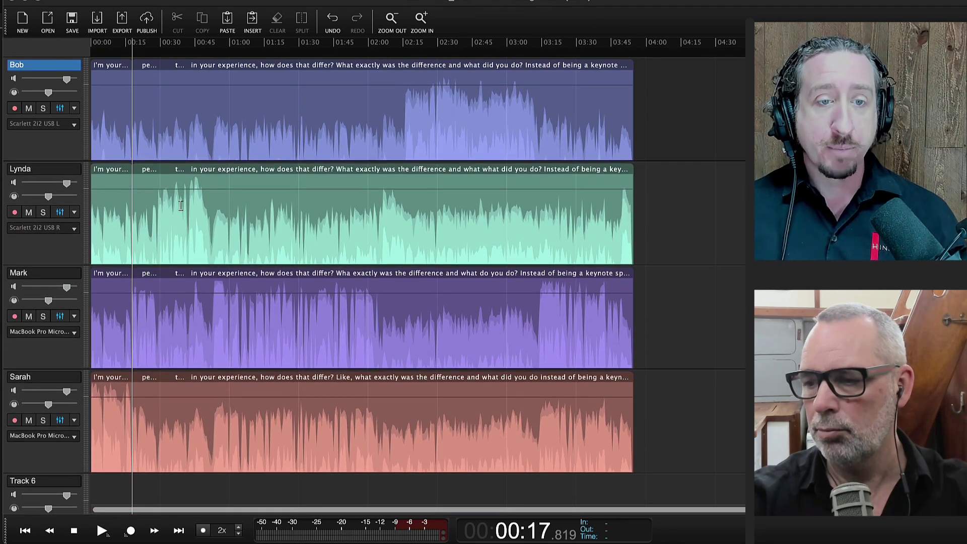
{"action": "key", "text": "super+z"}
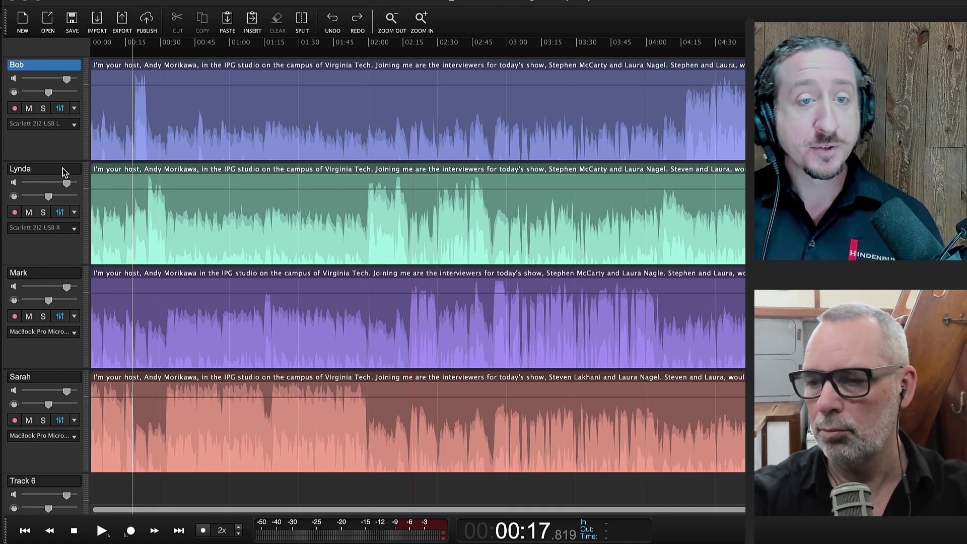
{"action": "right_click", "coordinate": [67, 71]}
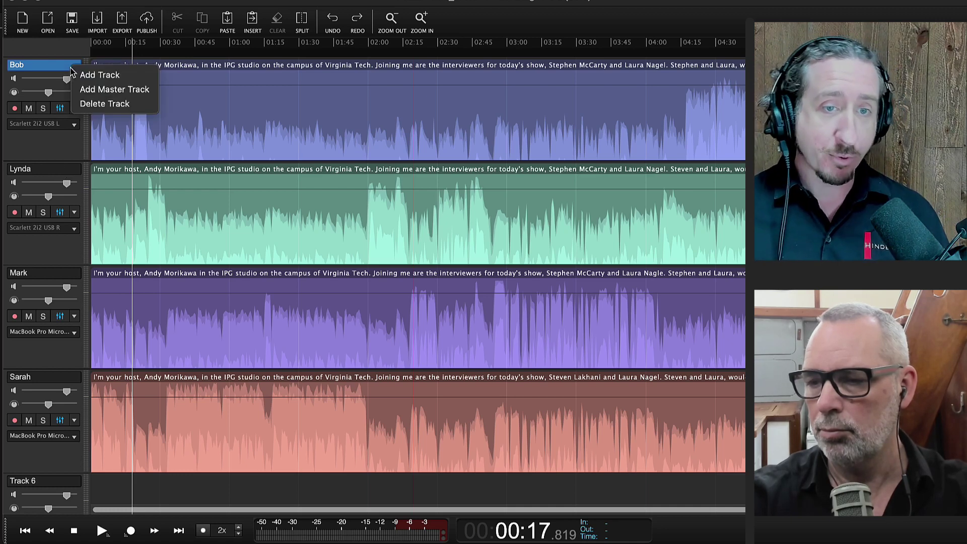
{"action": "right_click", "coordinate": [66, 71]}
{"action": "right_click", "coordinate": [66, 71]}
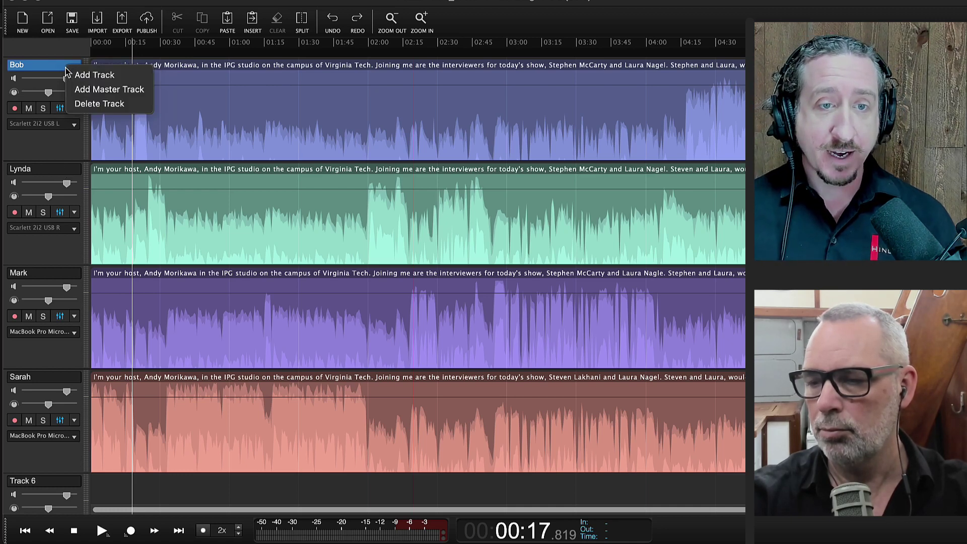
{"action": "left_click", "coordinate": [66, 70]}
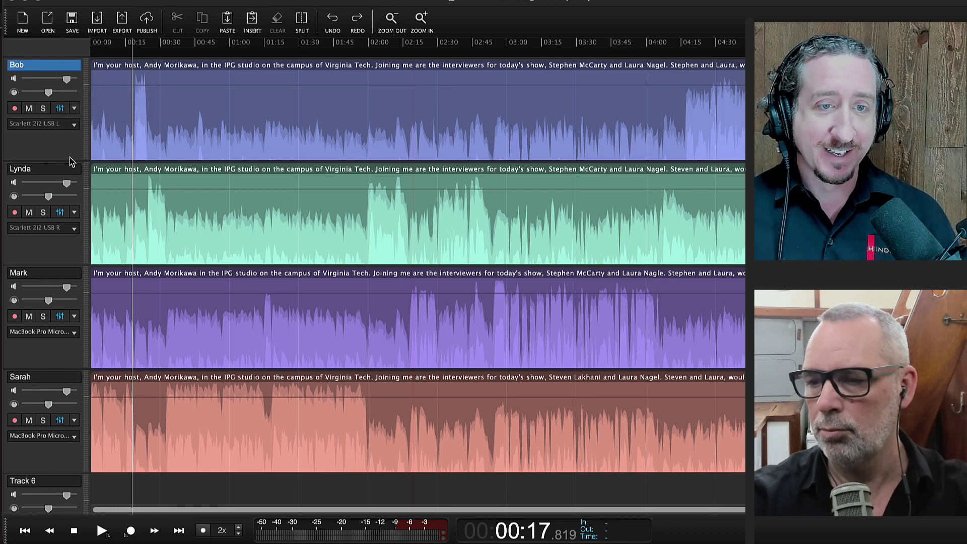
Select all four speaker tracks and link them together.
{"action": "left_click", "coordinate": [65, 173], "text": "shift"}
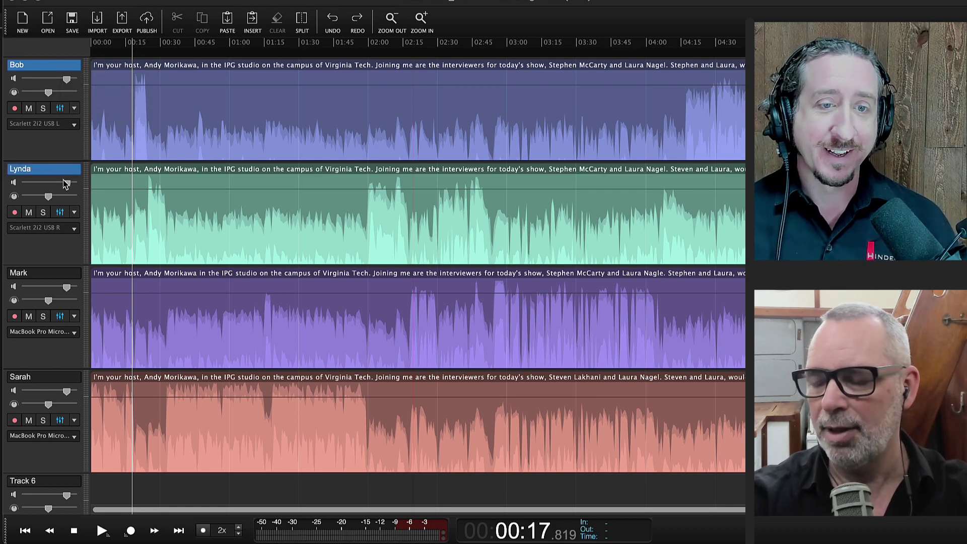
{"action": "left_click", "coordinate": [54, 272], "text": "shift"}
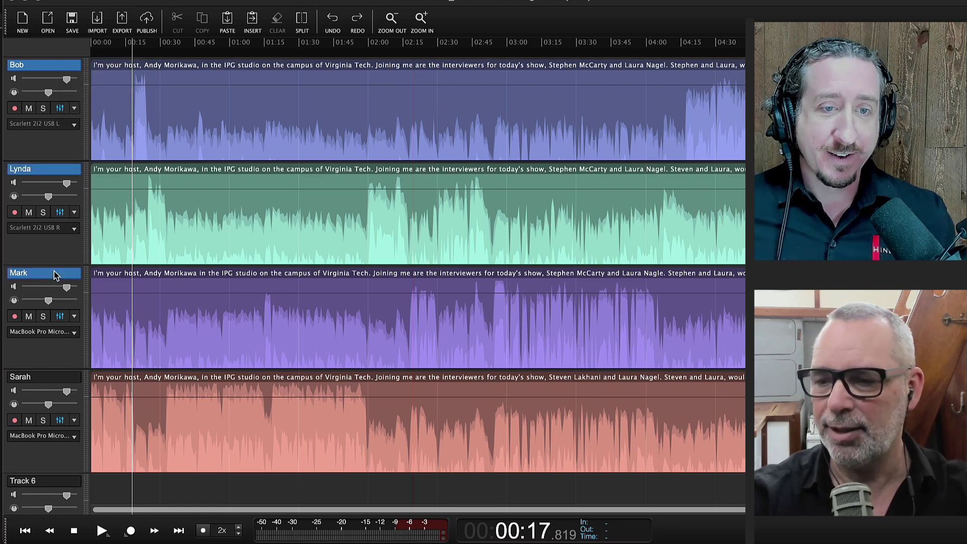
{"action": "left_click", "coordinate": [65, 378], "text": "shift"}
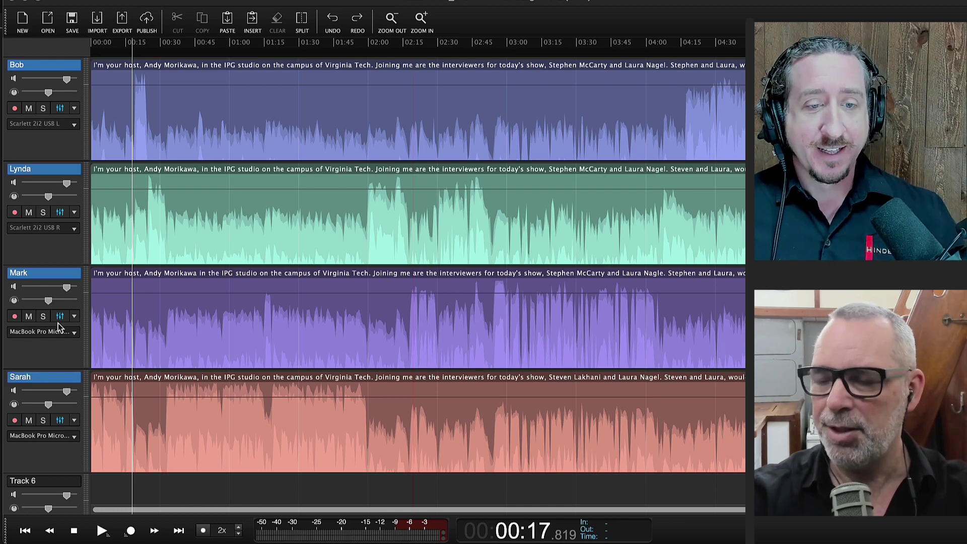
{"action": "right_click", "coordinate": [69, 66]}
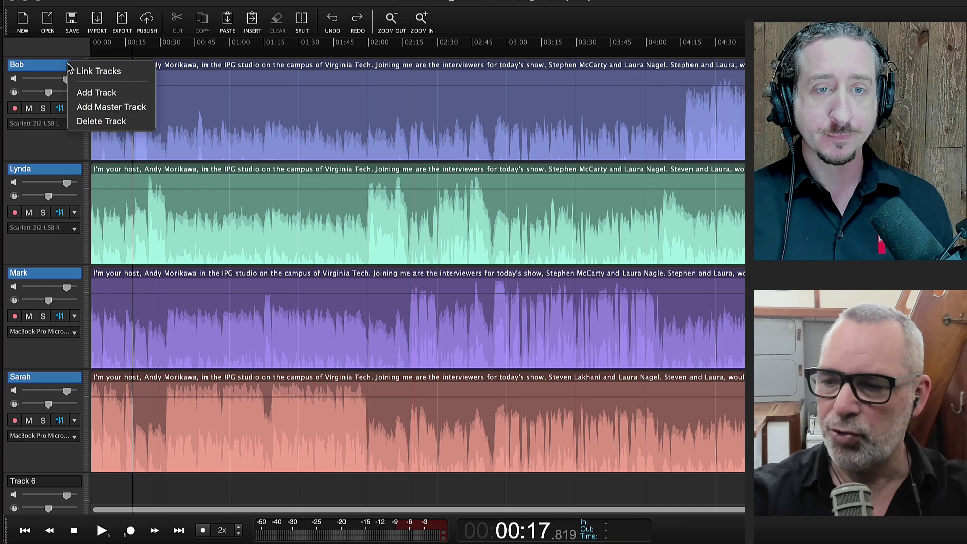
{"action": "left_click", "coordinate": [99, 72]}
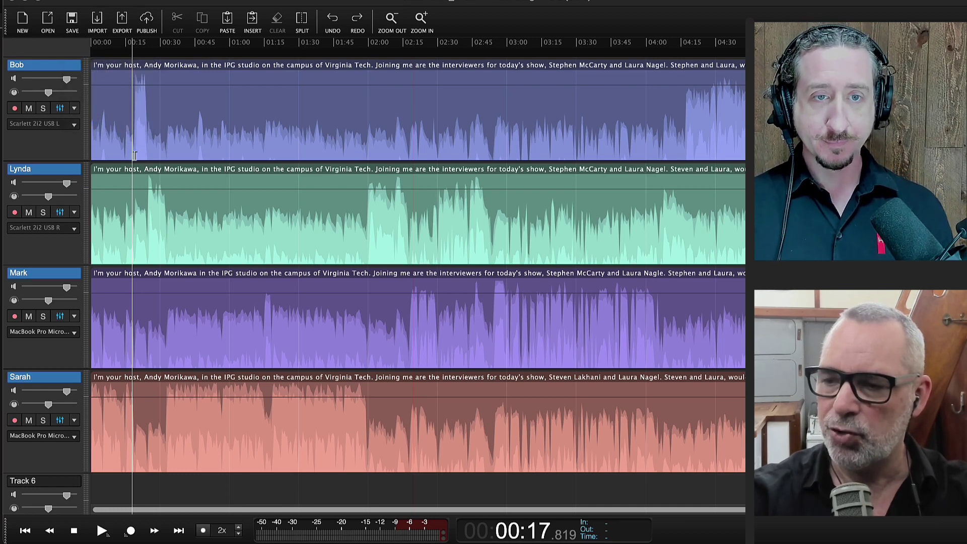
Mark the passage from 1:06.468 to 1:40.126 across the four linked speaker tracks, and unlink the tracks.
{"action": "left_click_drag", "start_coordinate": [128, 148], "coordinate": [174, 147]}
{"action": "left_click_drag", "start_coordinate": [246, 132], "coordinate": [324, 141]}
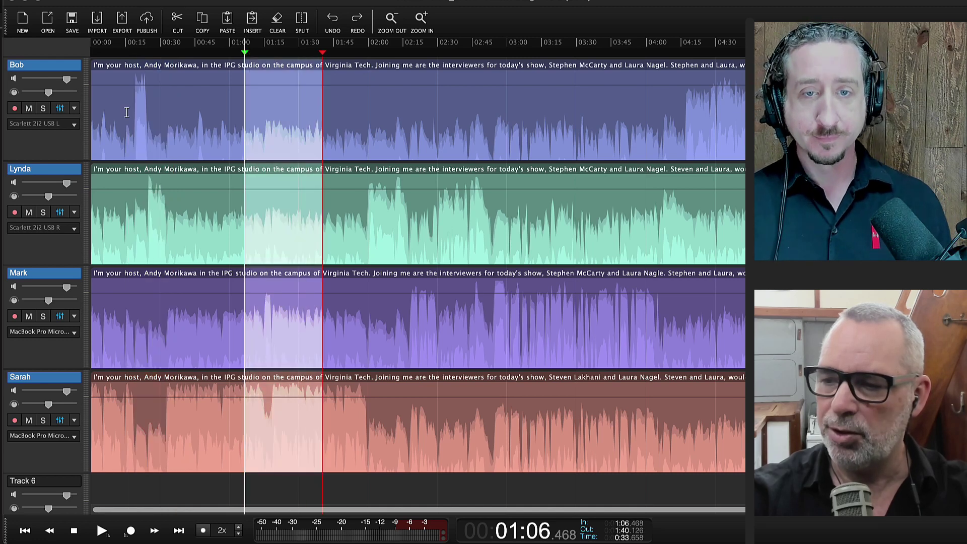
{"action": "right_click", "coordinate": [65, 70]}
{"action": "left_click", "coordinate": [83, 73]}
{"action": "left_click", "coordinate": [186, 105]}
Link only the first two speakers' tracks and mark the passage from 0:16.405 to 0:46.669 across both.
{"action": "left_click", "coordinate": [66, 171], "text": "shift"}
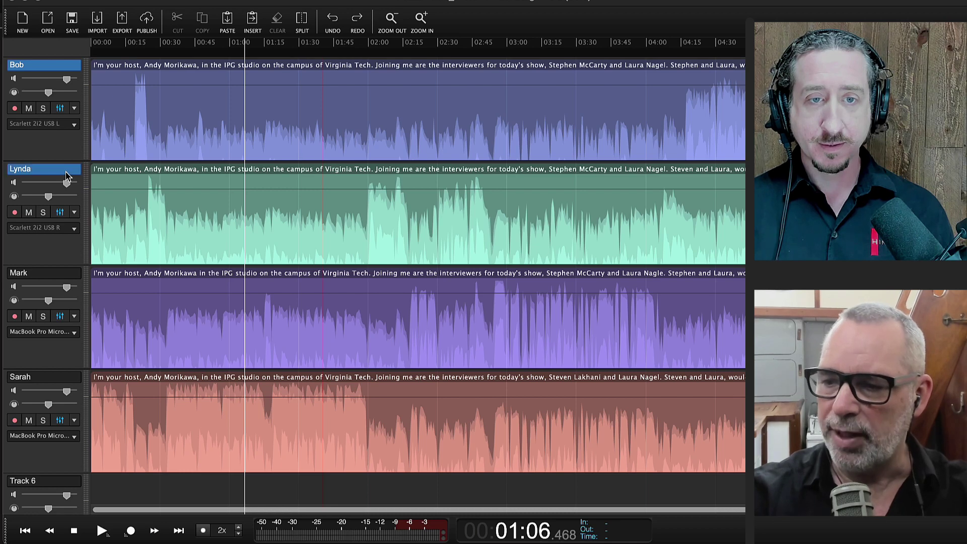
{"action": "right_click", "coordinate": [67, 176]}
{"action": "left_click", "coordinate": [82, 178]}
{"action": "left_click_drag", "start_coordinate": [129, 142], "coordinate": [199, 144]}
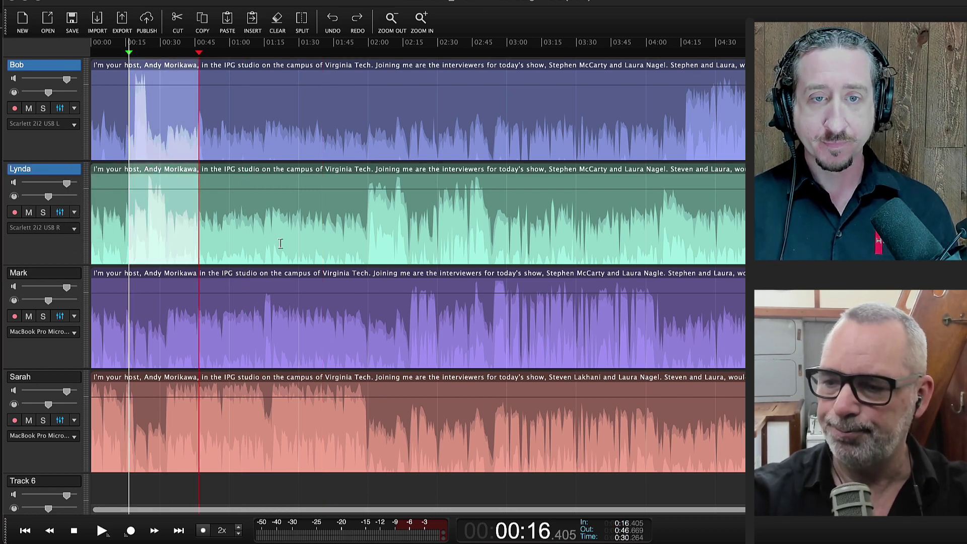
Unlink the first two speakers' tracks and link all four speaker tracks together.
{"action": "right_click", "coordinate": [73, 73]}
{"action": "left_click", "coordinate": [81, 76]}
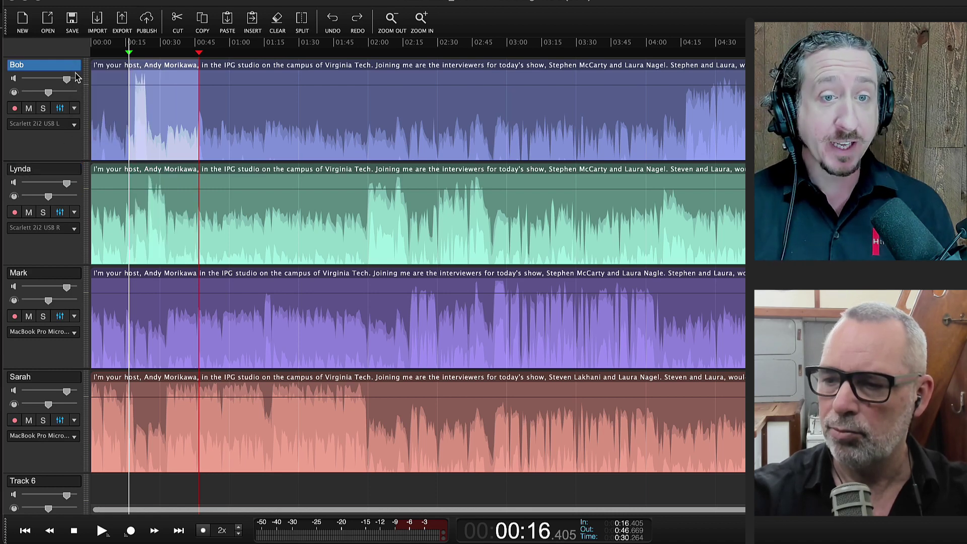
{"action": "left_click", "coordinate": [52, 170], "text": "shift"}
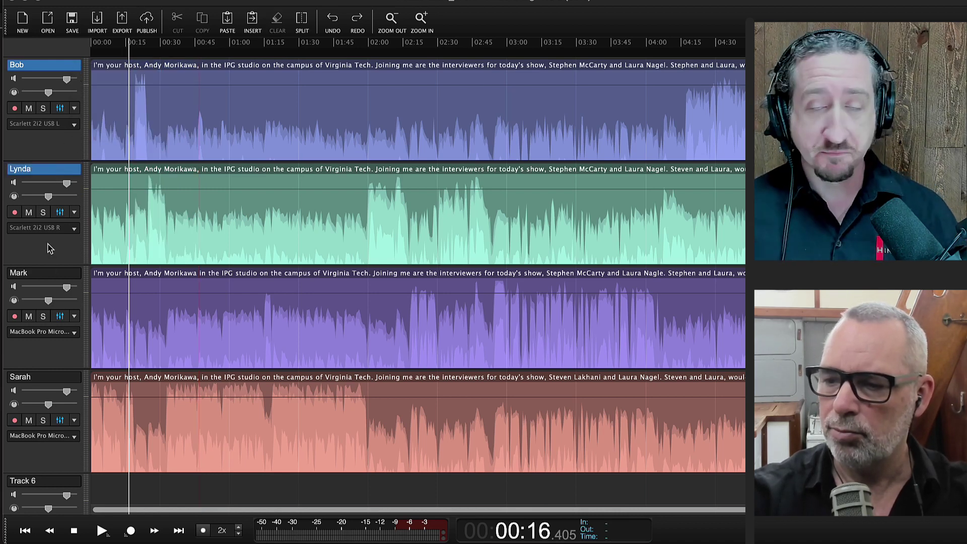
{"action": "left_click", "coordinate": [55, 274], "text": "shift"}
{"action": "left_click", "coordinate": [56, 376], "text": "shift"}
{"action": "right_click", "coordinate": [56, 377]}
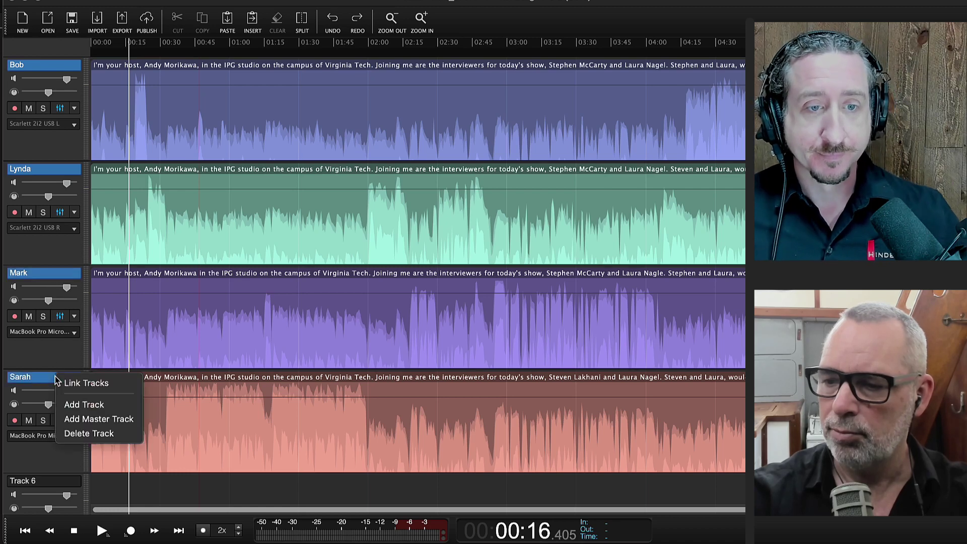
{"action": "left_click", "coordinate": [86, 383]}
Check the link by marking 0:18.385 to 1:00.528 across the four speaker tracks, and clear the selection.
{"action": "left_click_drag", "start_coordinate": [134, 345], "coordinate": [232, 352]}
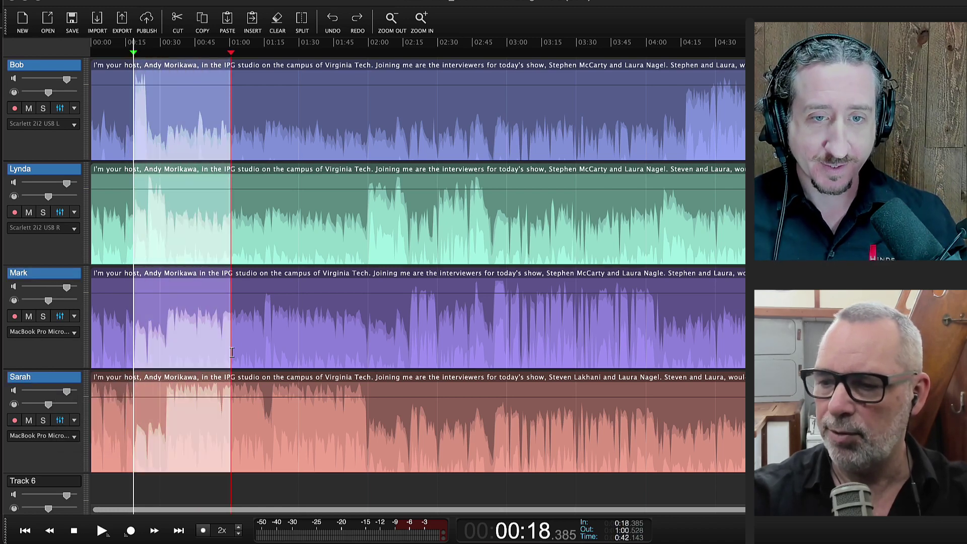
{"action": "key", "text": "Escape"}
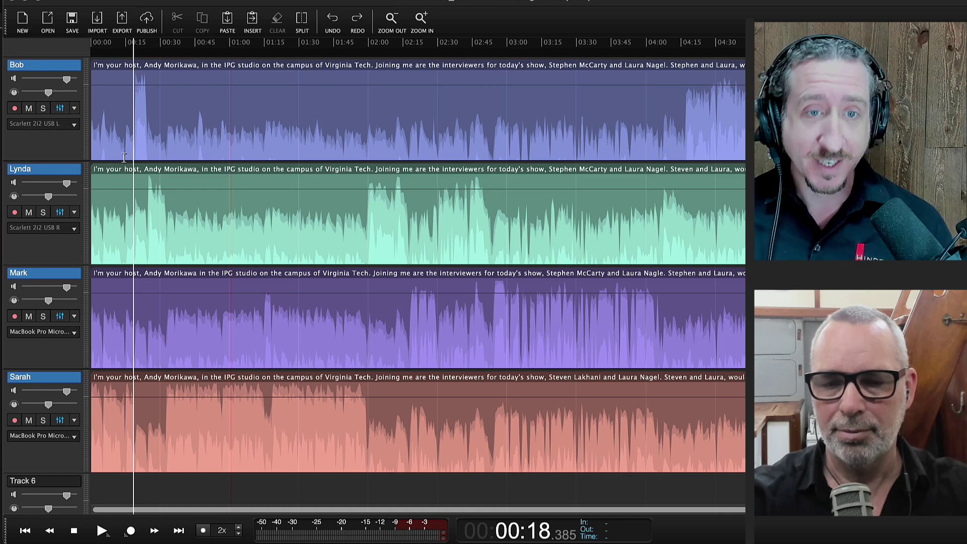
{"action": "key", "text": "super+minus"}
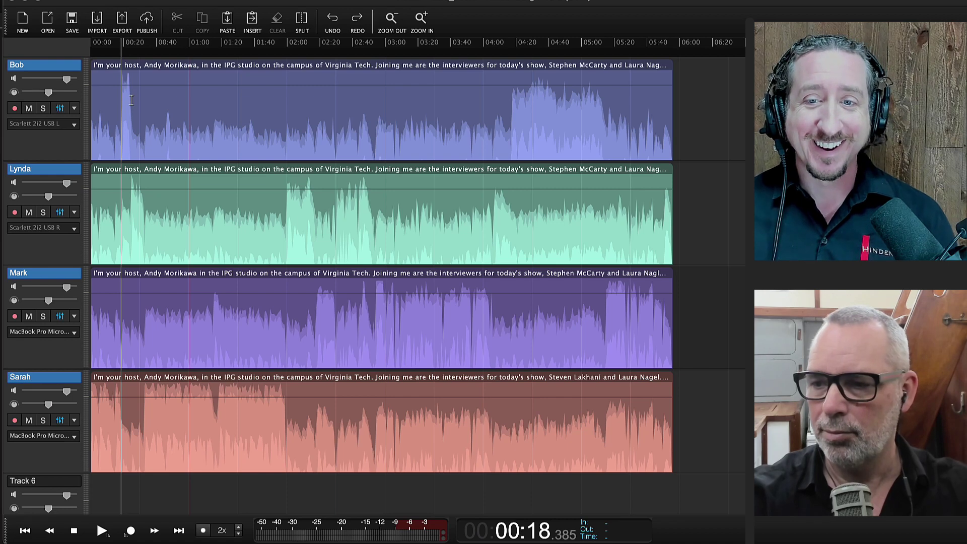
{"action": "key", "text": "super+plus"}
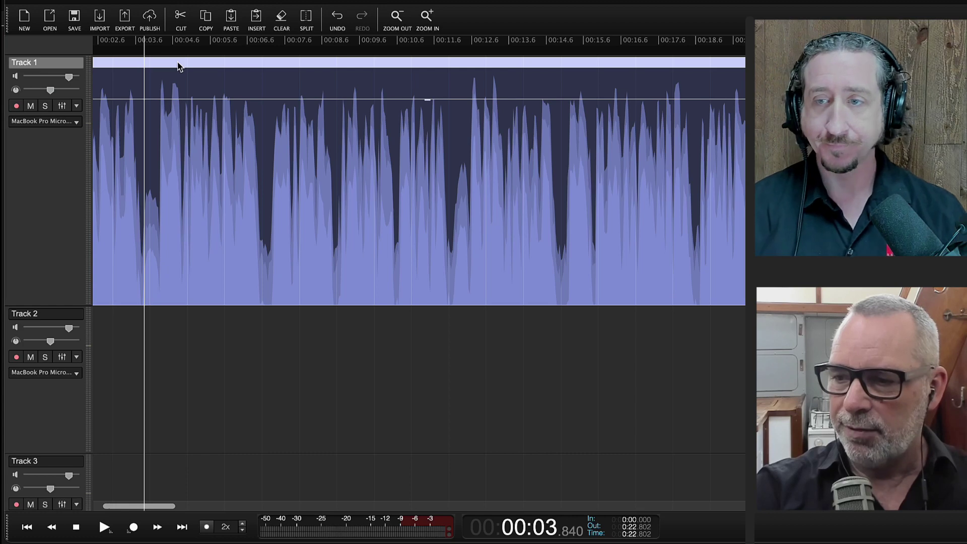
Move the clip on Track 1 along the timeline so that it starts at 0:02.919.
{"action": "left_click", "coordinate": [198, 71]}
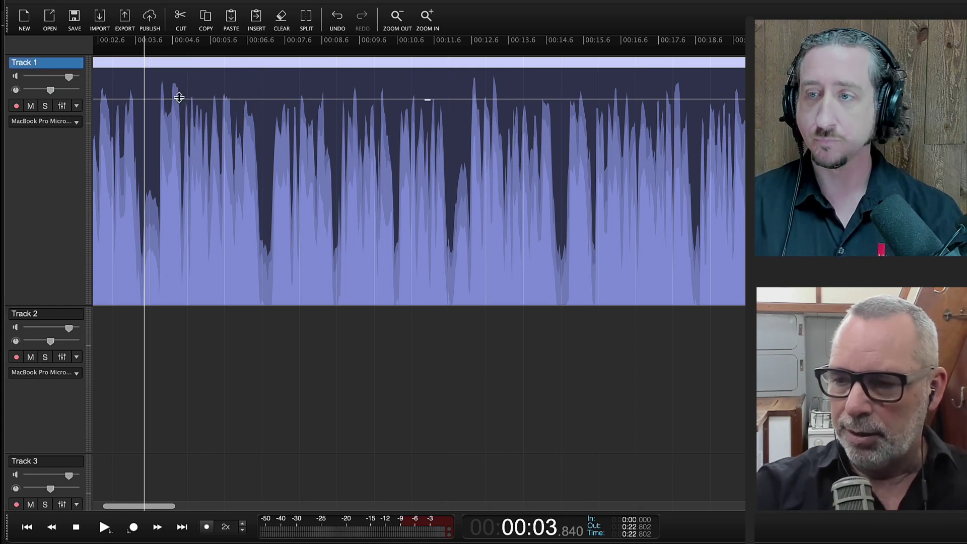
{"action": "left_click_drag", "start_coordinate": [171, 71], "coordinate": [279, 66]}
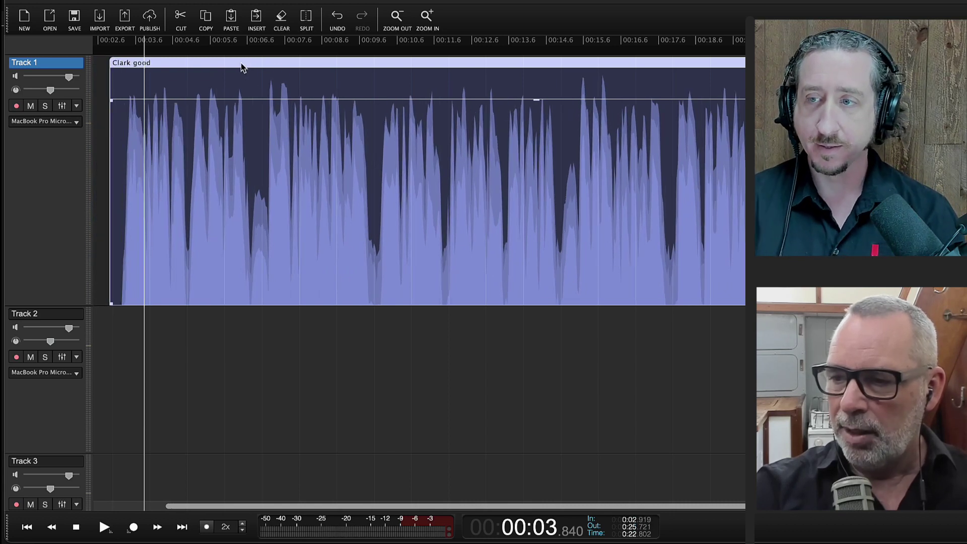
Show the colour palette, try yellow, yellow-green and pink on the Track 1 clip, and set it to violet-blue.
{"action": "right_click", "coordinate": [248, 68]}
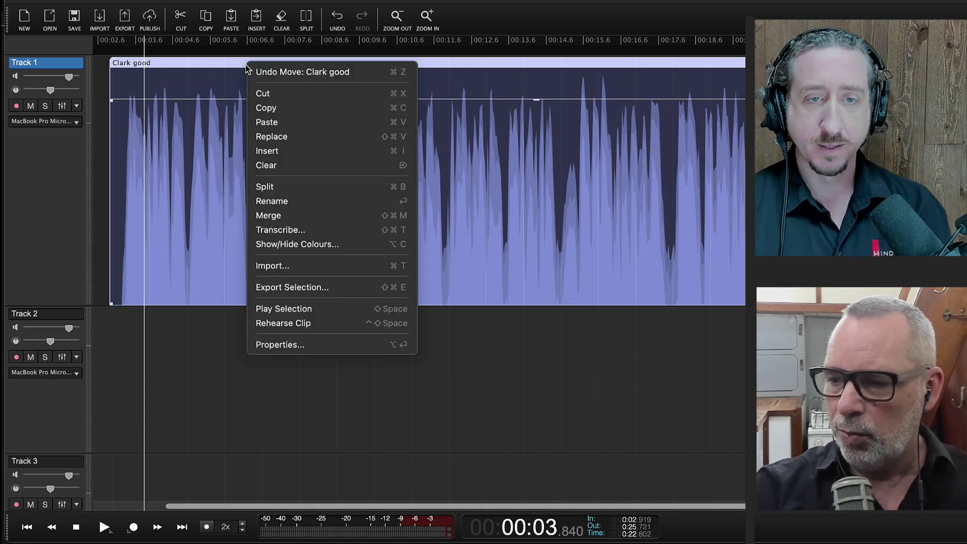
{"action": "left_click", "coordinate": [317, 245]}
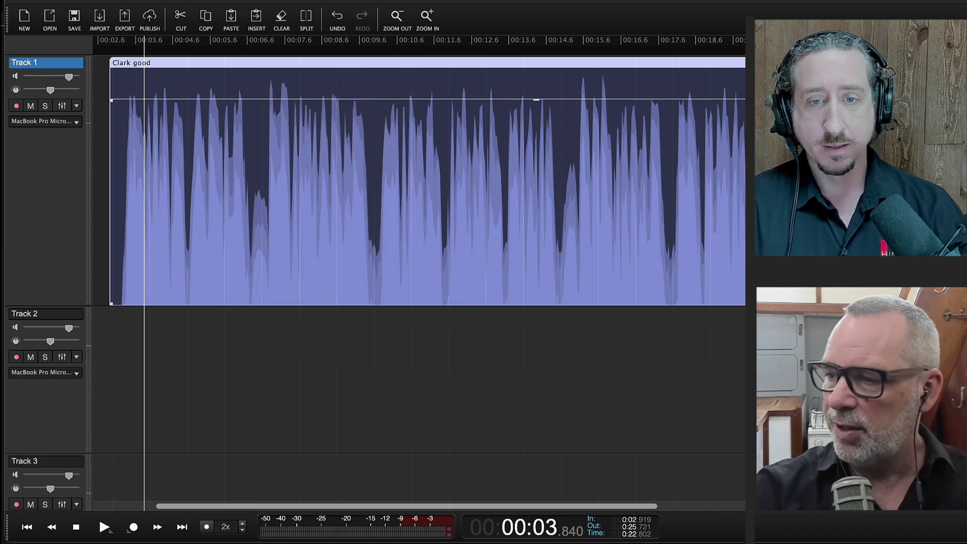
{"action": "left_click_drag", "start_coordinate": [692, 157], "coordinate": [492, 338]}
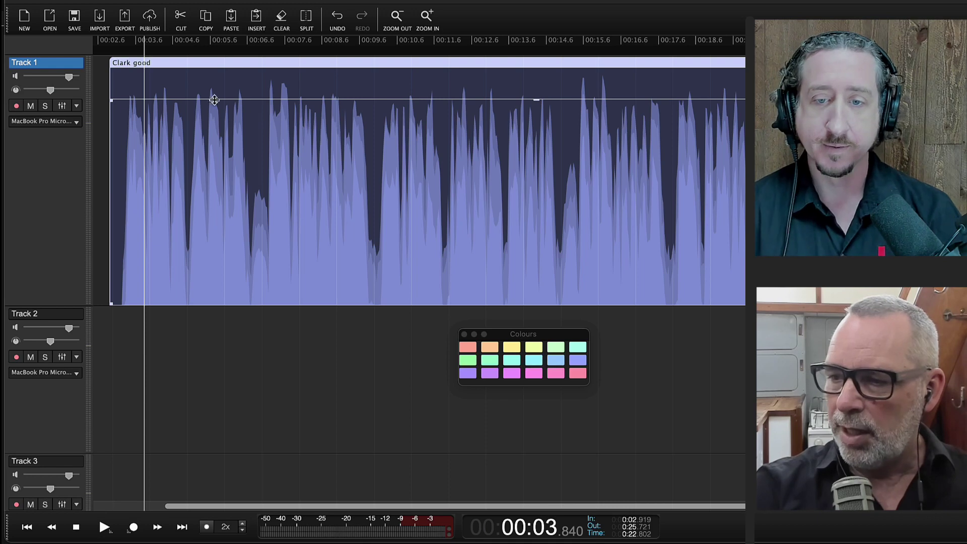
{"action": "left_click", "coordinate": [507, 352]}
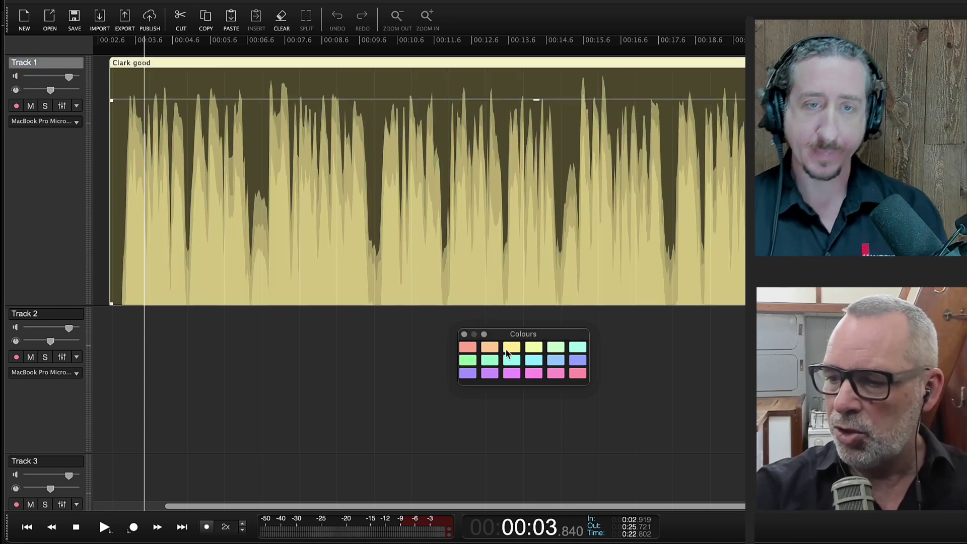
{"action": "left_click", "coordinate": [555, 351]}
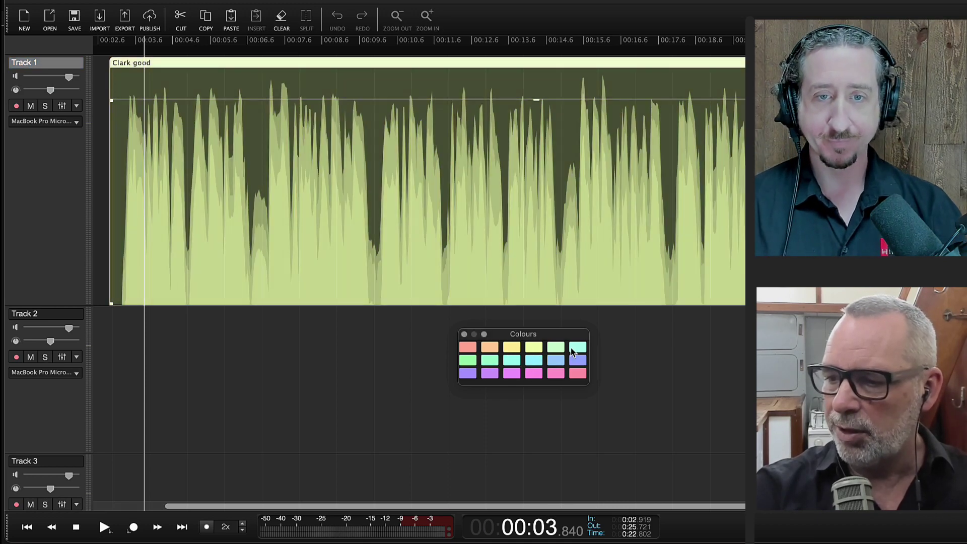
{"action": "left_click", "coordinate": [558, 375]}
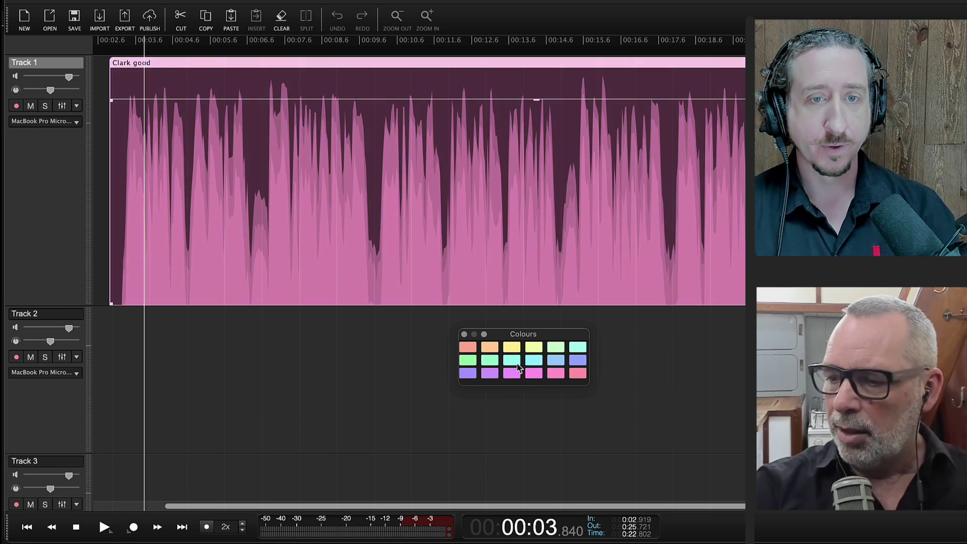
{"action": "left_click", "coordinate": [577, 362]}
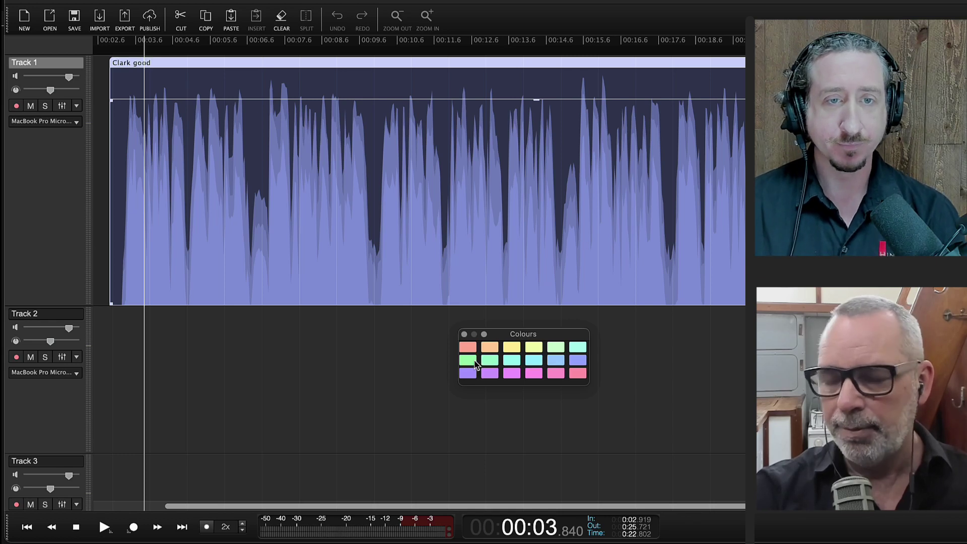
Split the Track 1 clip at 0:11.879 and again at 0:15.768.
{"action": "left_click", "coordinate": [445, 292]}
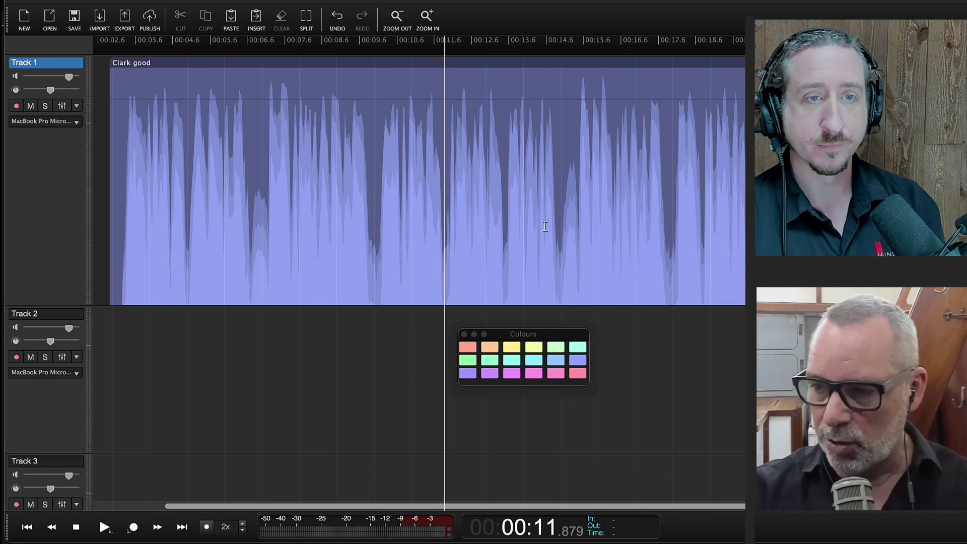
{"action": "left_click", "coordinate": [501, 90]}
{"action": "key", "text": "super+b"}
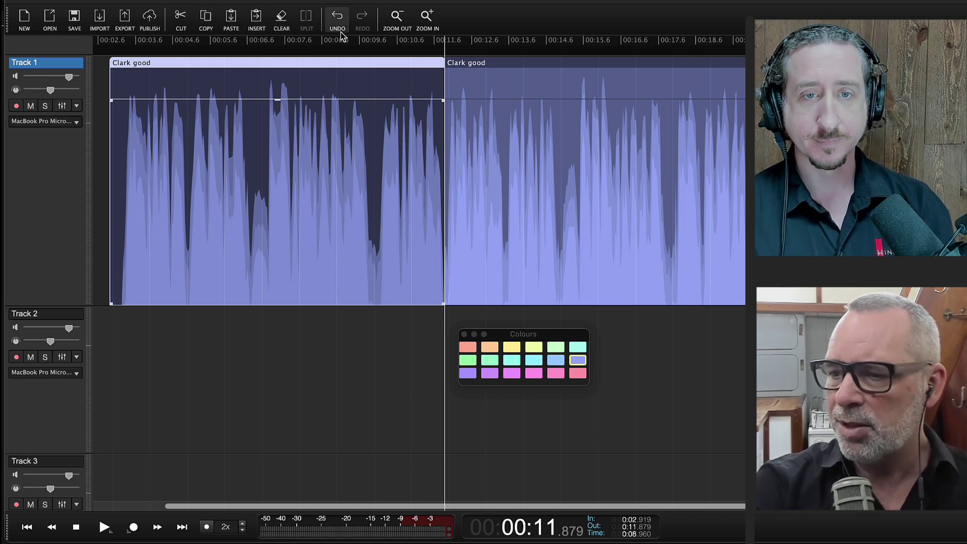
{"action": "left_click", "coordinate": [589, 275]}
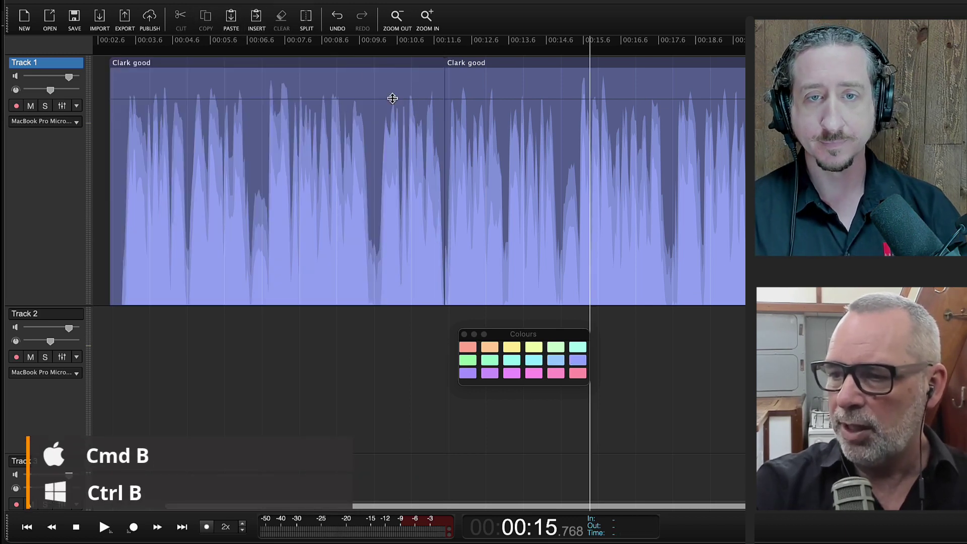
{"action": "left_click", "coordinate": [305, 31]}
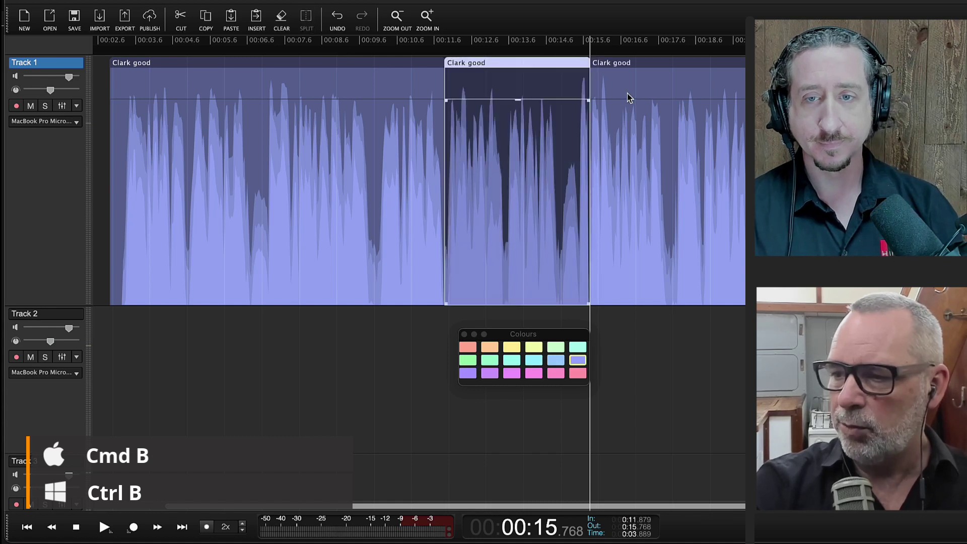
Select each of the three split clips in turn and colour the middle one yellow-green.
{"action": "left_click", "coordinate": [640, 70]}
{"action": "left_click", "coordinate": [534, 68]}
{"action": "left_click", "coordinate": [380, 63]}
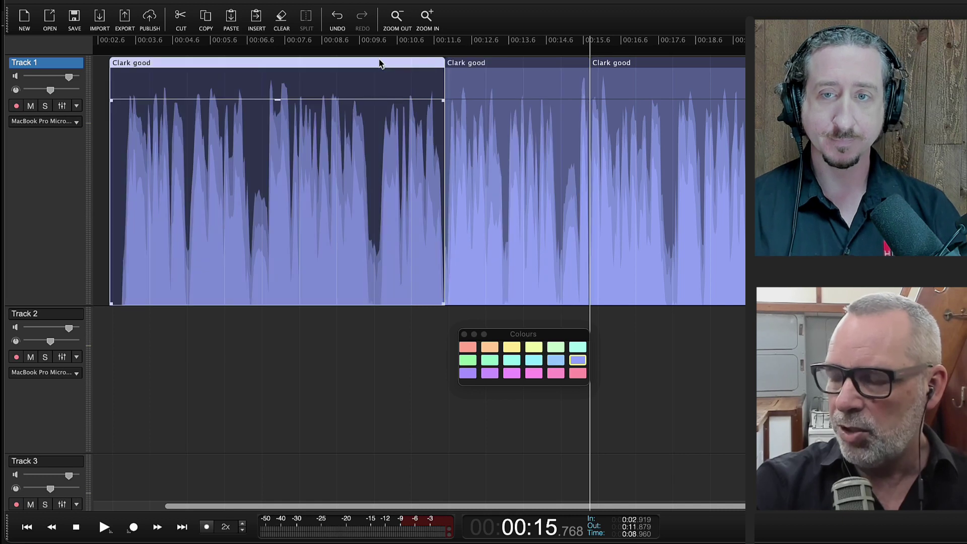
{"action": "left_click", "coordinate": [522, 71]}
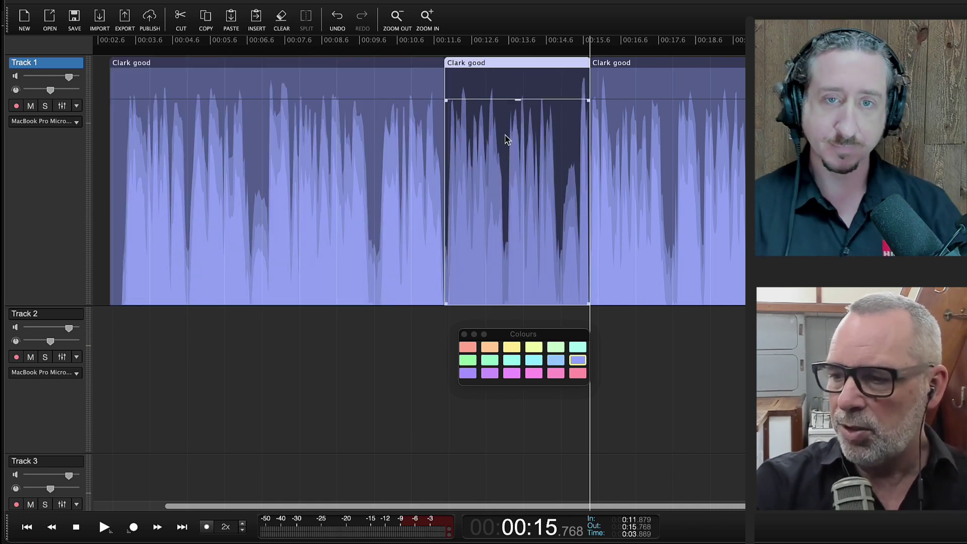
{"action": "left_click", "coordinate": [534, 347]}
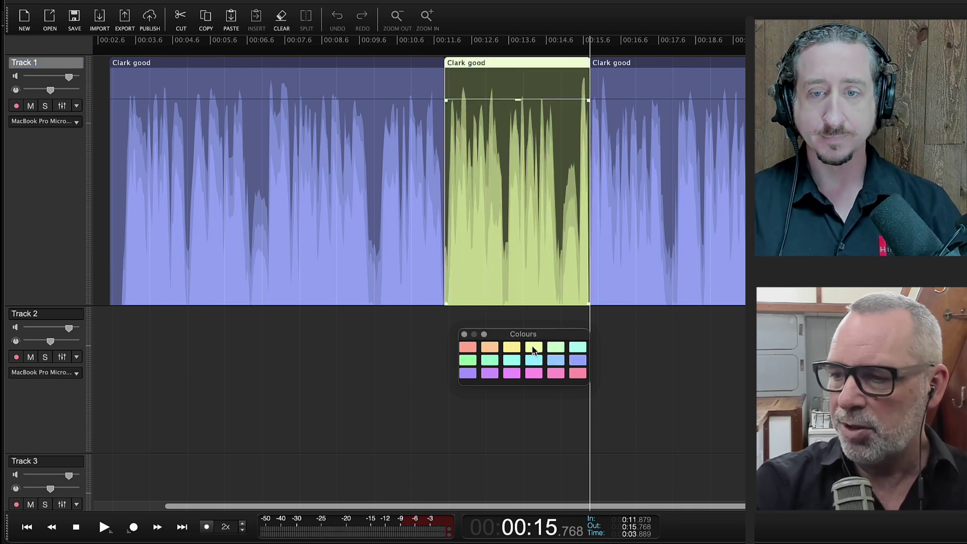
{"action": "left_click", "coordinate": [623, 361]}
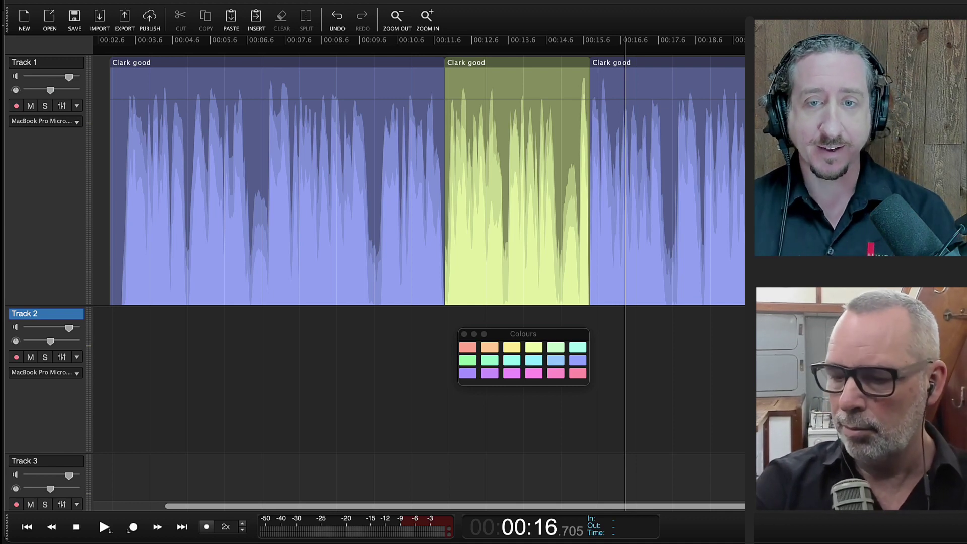
Delete the third clip and the middle clip from Track 1.
{"action": "left_click", "coordinate": [629, 81]}
{"action": "key", "text": "Delete"}
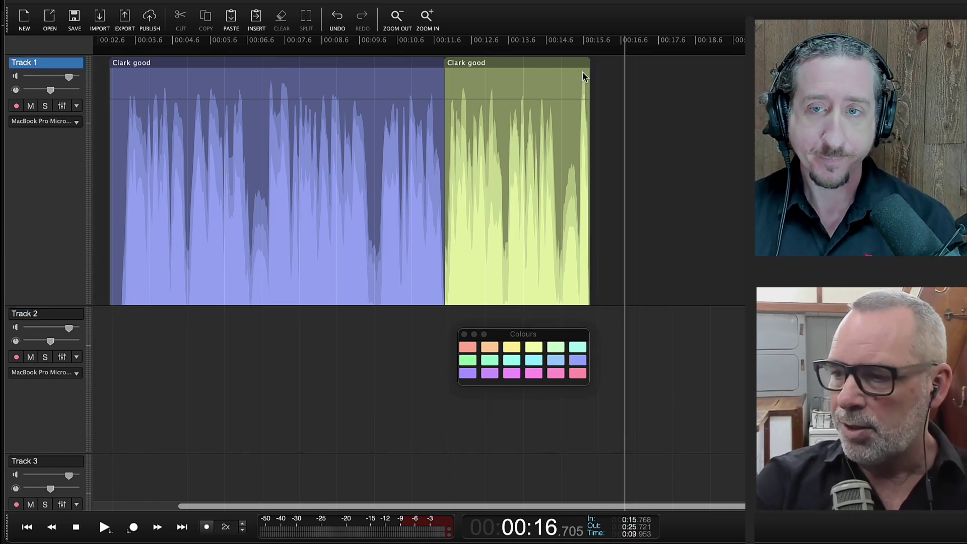
{"action": "left_click", "coordinate": [560, 62]}
{"action": "key", "text": "Delete"}
Extend the end of the remaining Track 1 clip to 0:25.721 to recover the deleted audio, and close the colour palette.
{"action": "left_click_drag", "start_coordinate": [443, 171], "coordinate": [746, 174]}
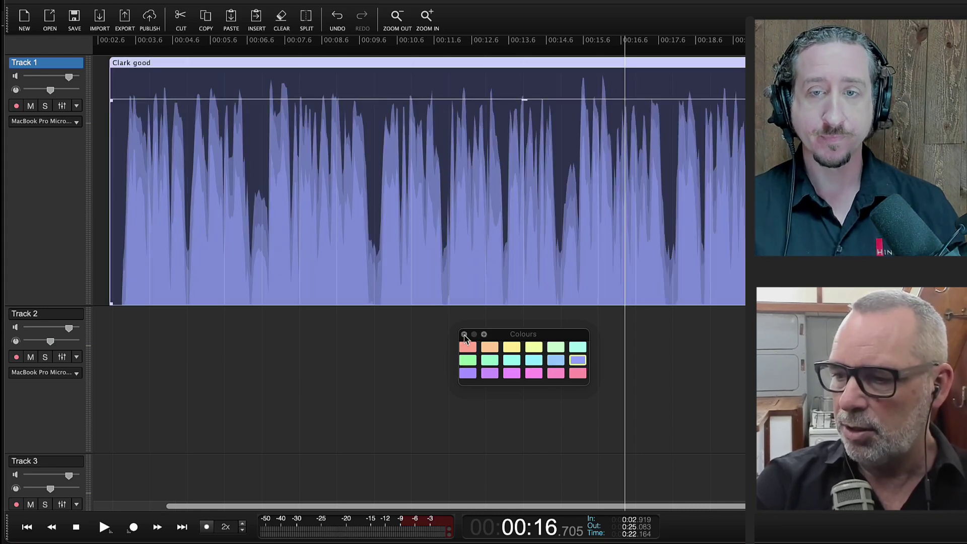
{"action": "left_click", "coordinate": [464, 335]}
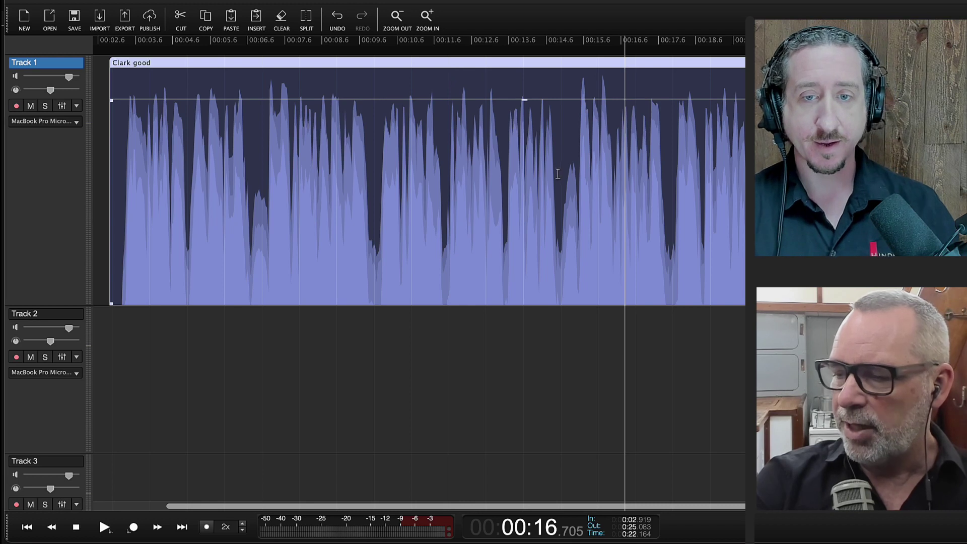
{"action": "key", "text": "super+minus"}
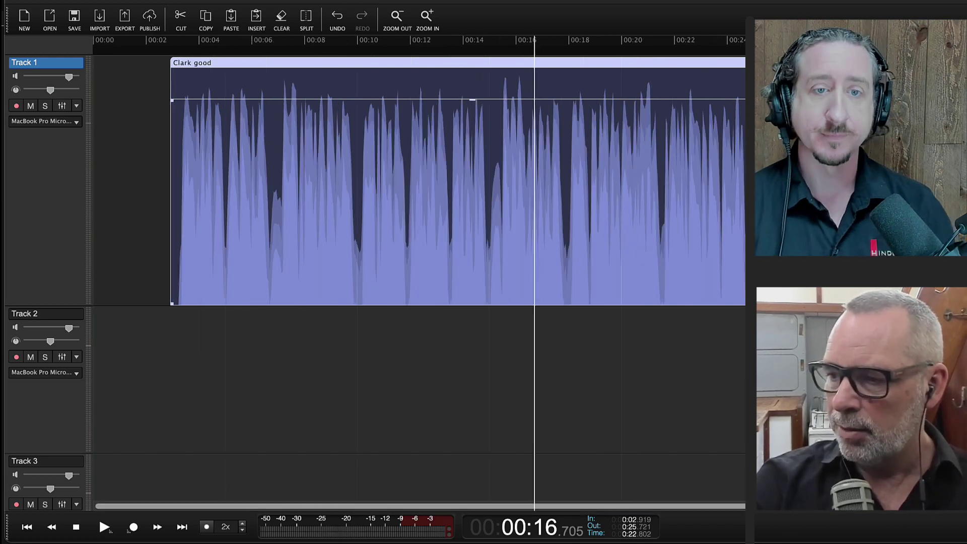
Play the Track 1 clip from 0:03.175, stop playback at 0:06.771, and select the clip.
{"action": "left_click", "coordinate": [177, 298]}
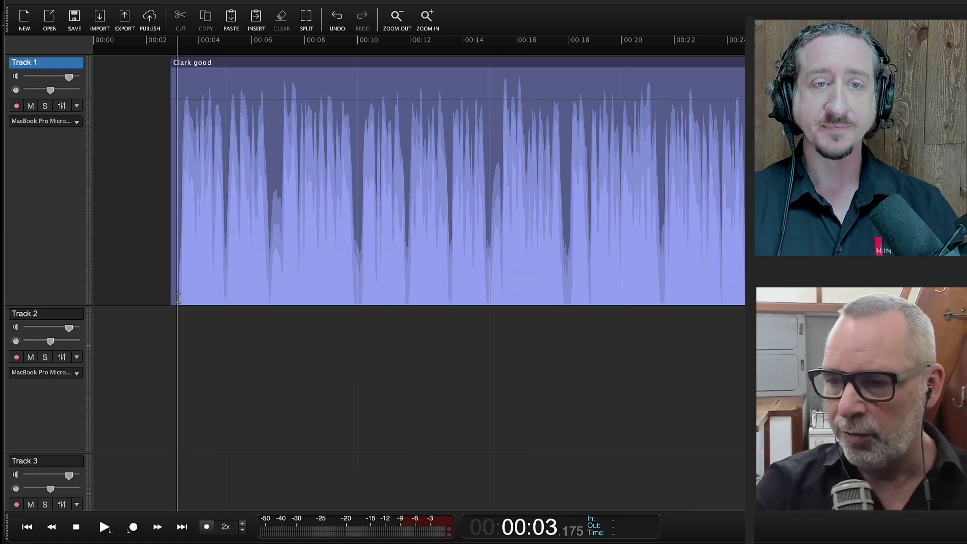
{"action": "key", "text": "space"}
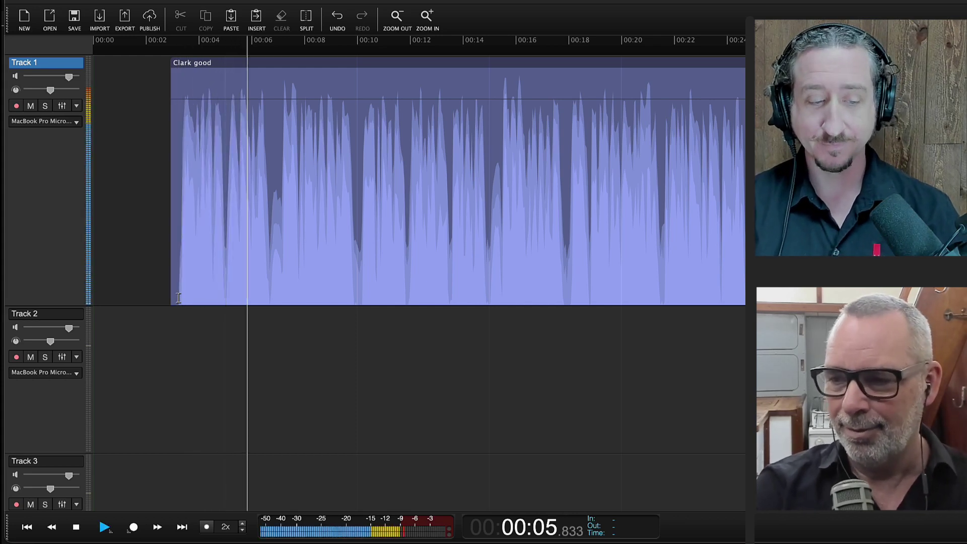
{"action": "key", "text": "space"}
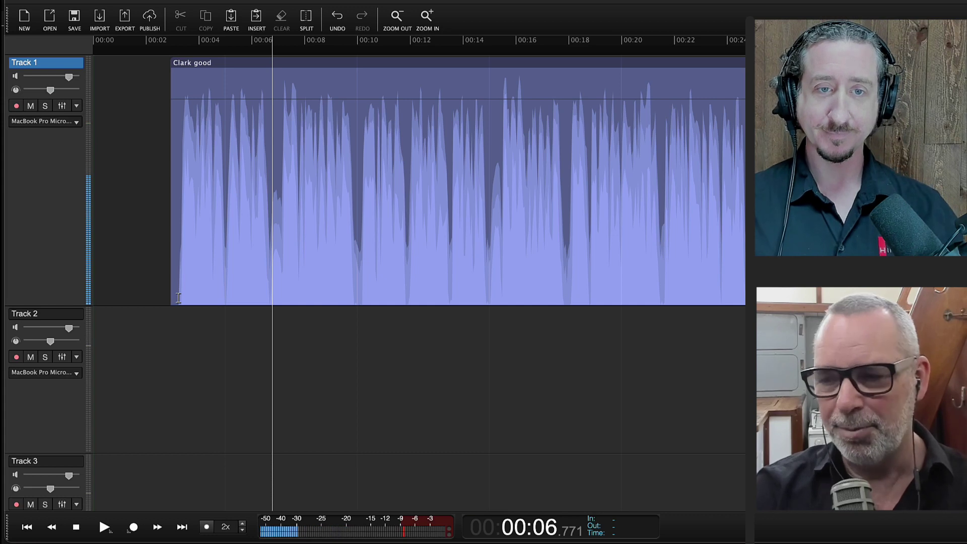
{"action": "left_click", "coordinate": [363, 63]}
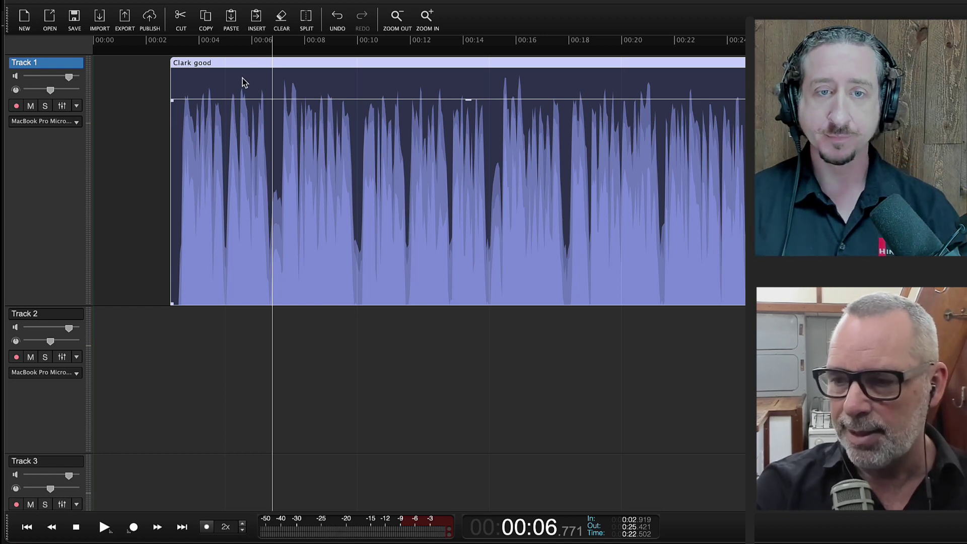
Place the play cursor at 0:01.900, select the Track 1 clip, clear the selection, and select the clip again.
{"action": "left_click", "coordinate": [143, 98]}
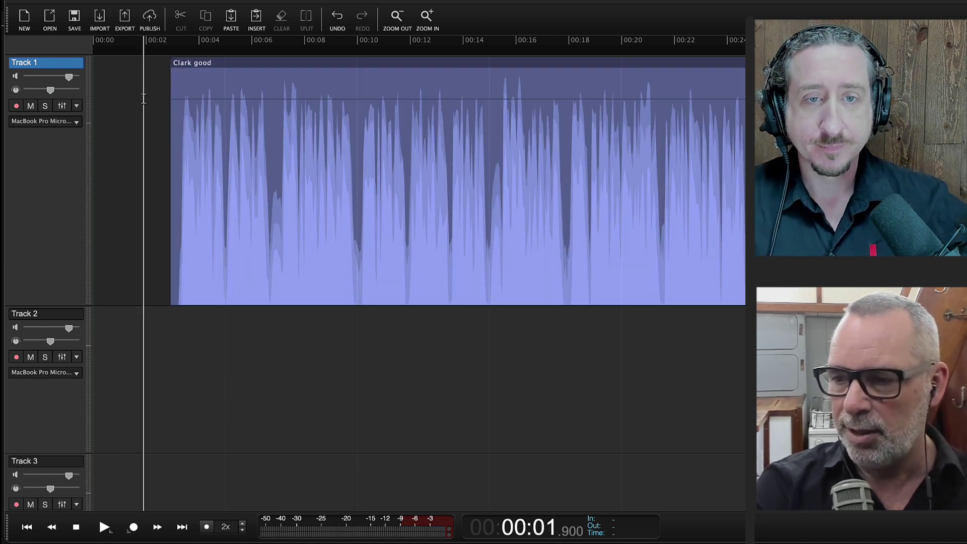
{"action": "left_click", "coordinate": [287, 64]}
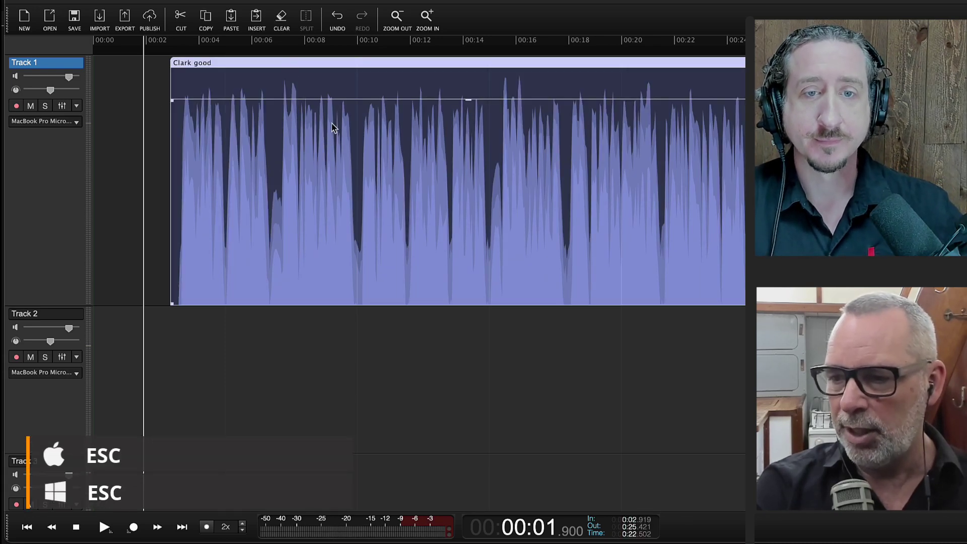
{"action": "key", "text": "Escape"}
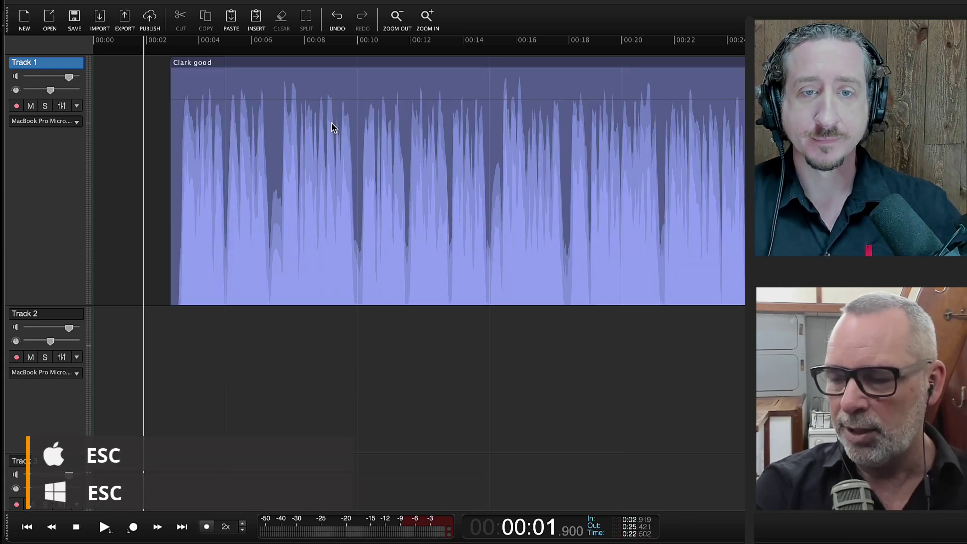
{"action": "left_click", "coordinate": [328, 66]}
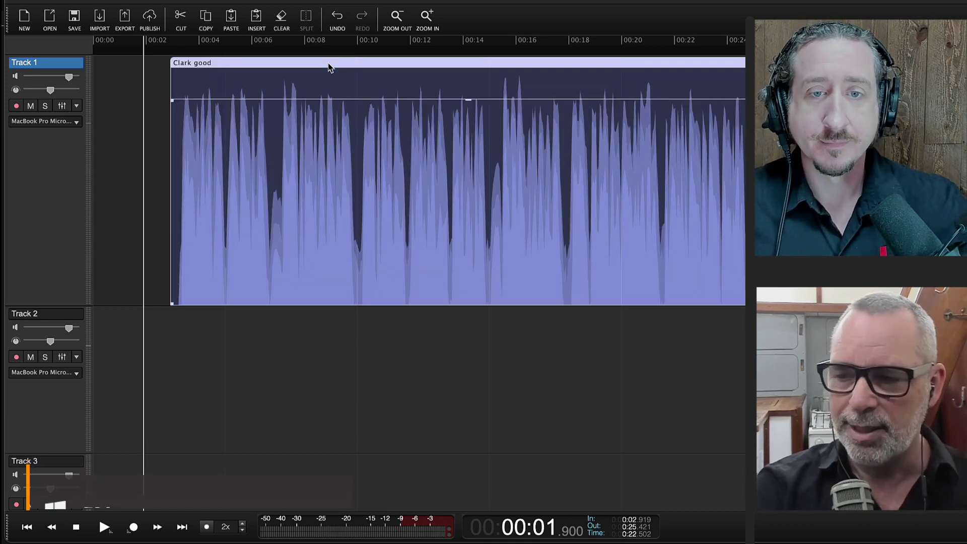
Transcribe the selected Track 1 clip with the language set to English and Multiple Speakers turned off.
{"action": "right_click", "coordinate": [330, 91]}
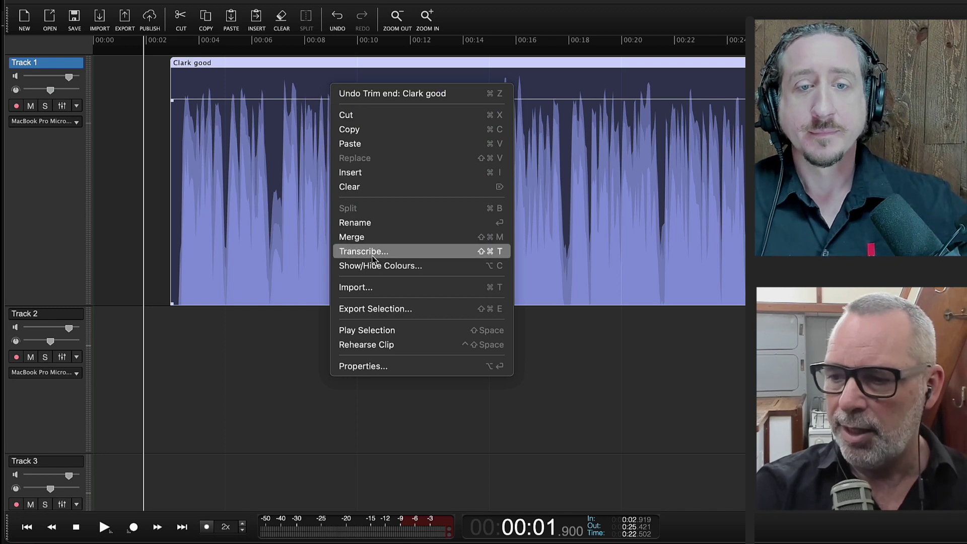
{"action": "left_click", "coordinate": [431, 252]}
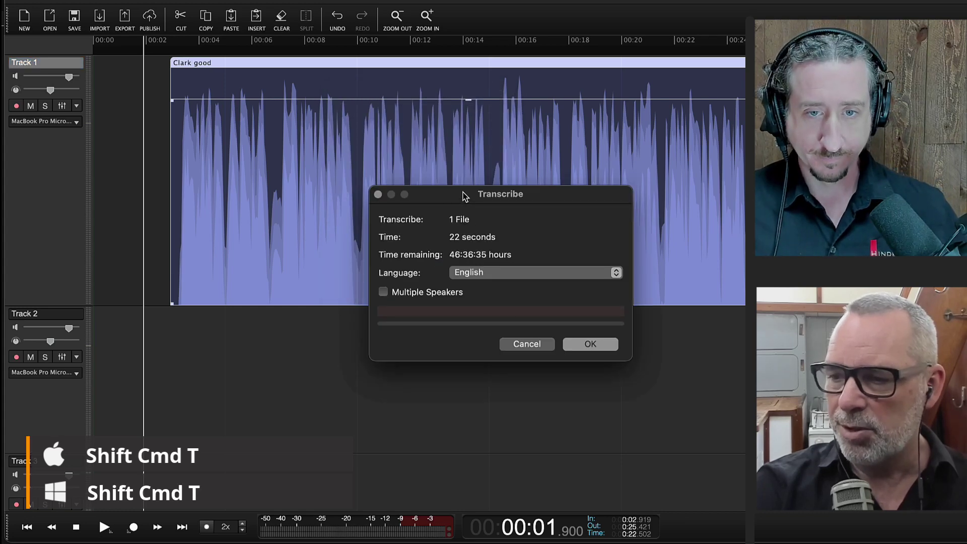
{"action": "left_click_drag", "start_coordinate": [465, 196], "coordinate": [453, 167]}
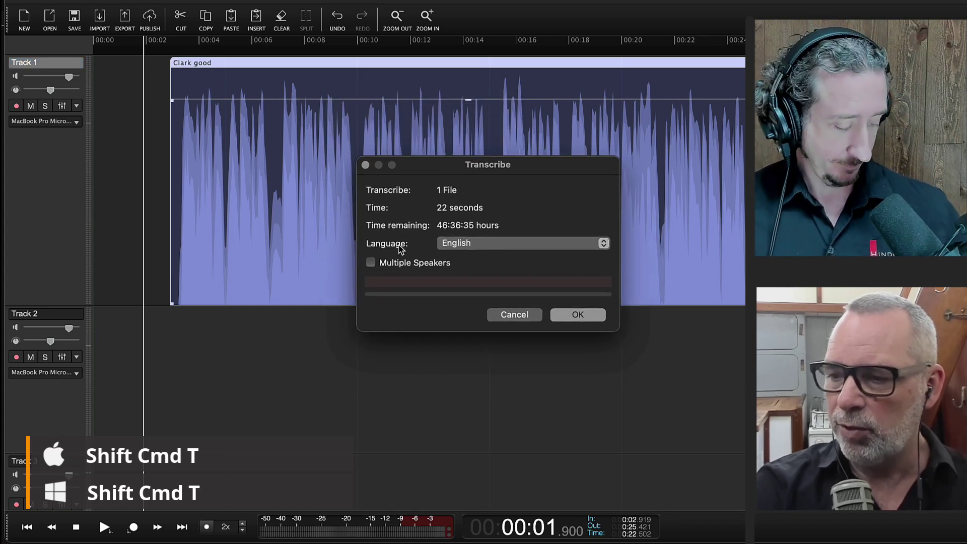
{"action": "left_click", "coordinate": [496, 246]}
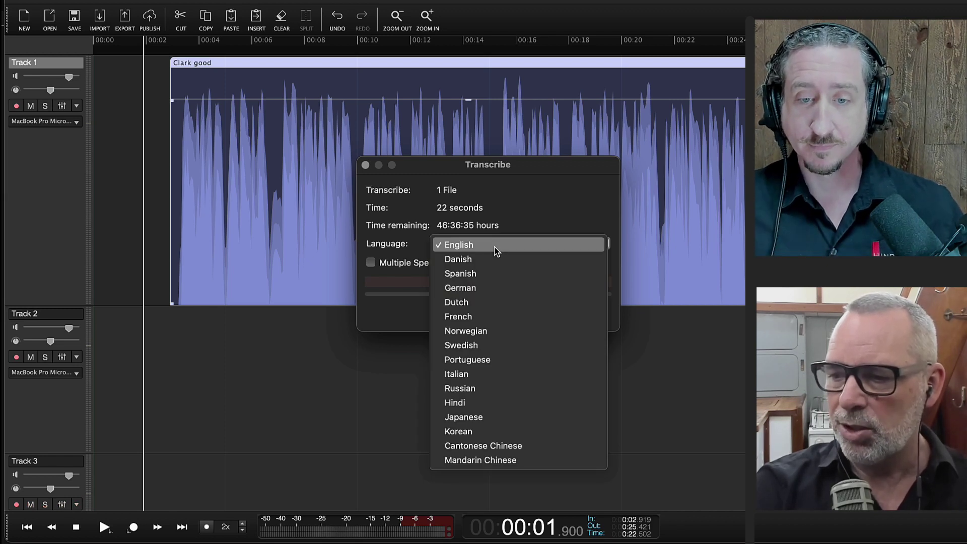
{"action": "left_click", "coordinate": [496, 250]}
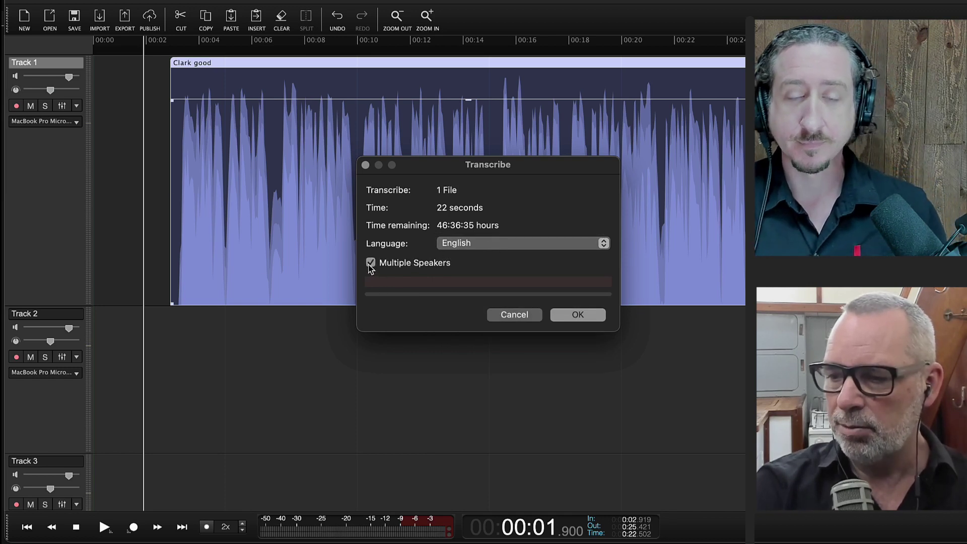
{"action": "left_click", "coordinate": [372, 263]}
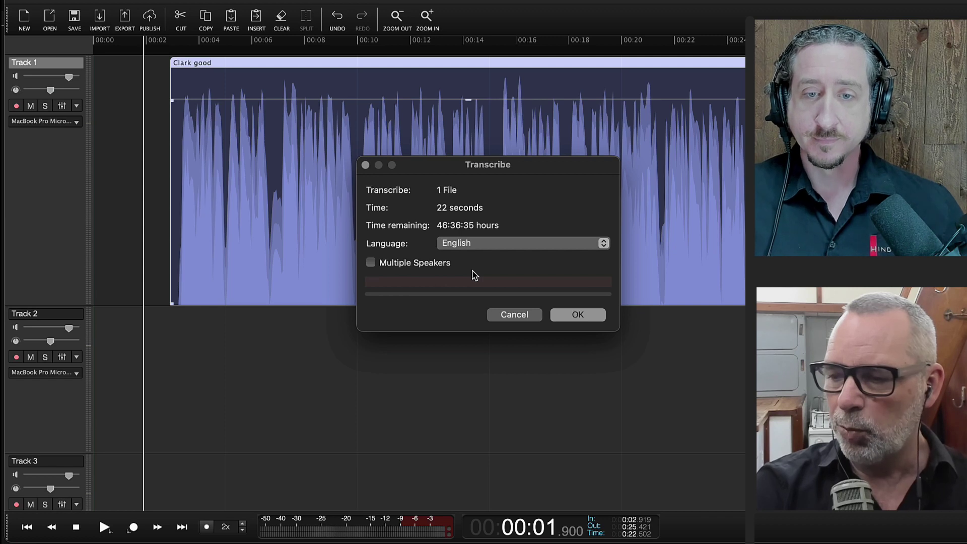
{"action": "left_click", "coordinate": [579, 315]}
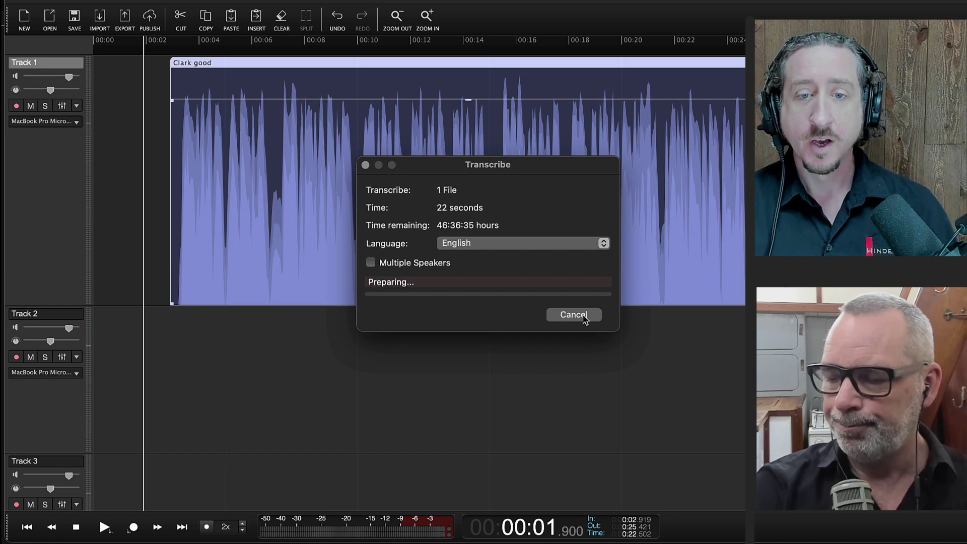
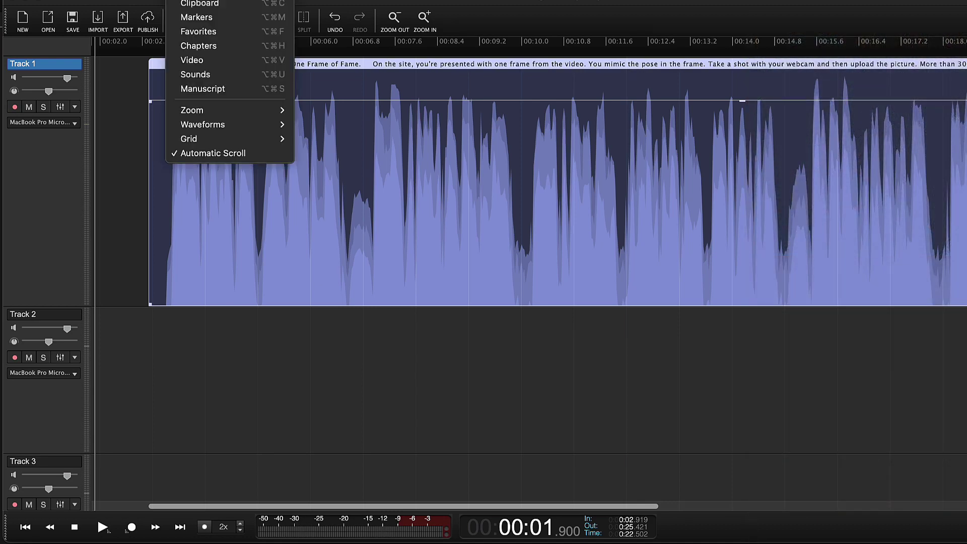
Open the Manuscript, play the transcribed audio from the first word, and stop playback at the word "frame" after "pose in the".
{"action": "left_click", "coordinate": [233, 90]}
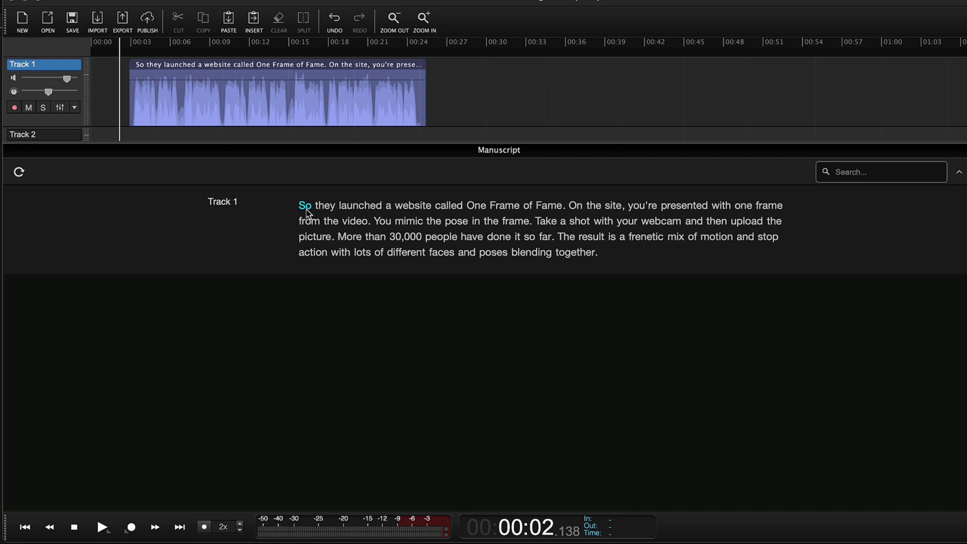
{"action": "key", "text": "space"}
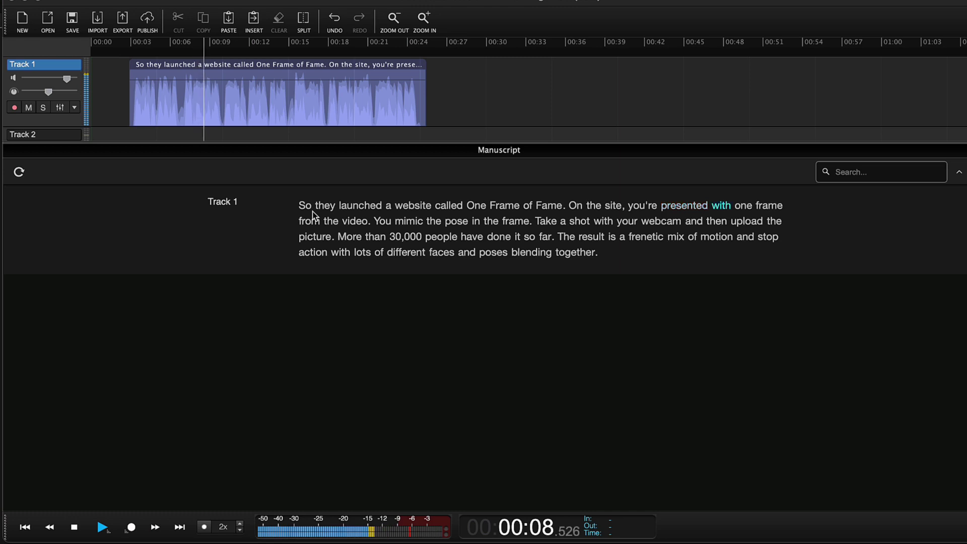
{"action": "key", "text": "space"}
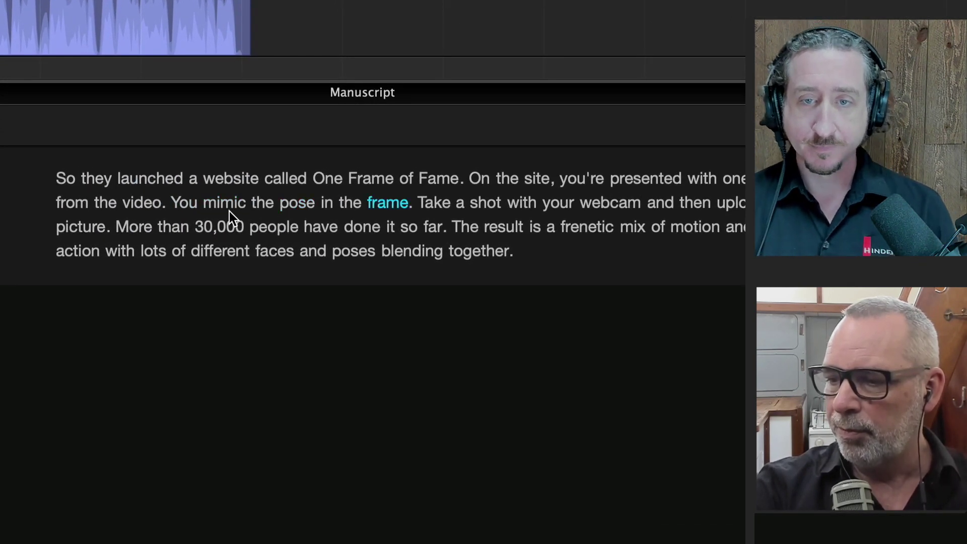
Replace the word "mimic" with "Mime" in the Track 1 transcript.
{"action": "left_click", "coordinate": [229, 211]}
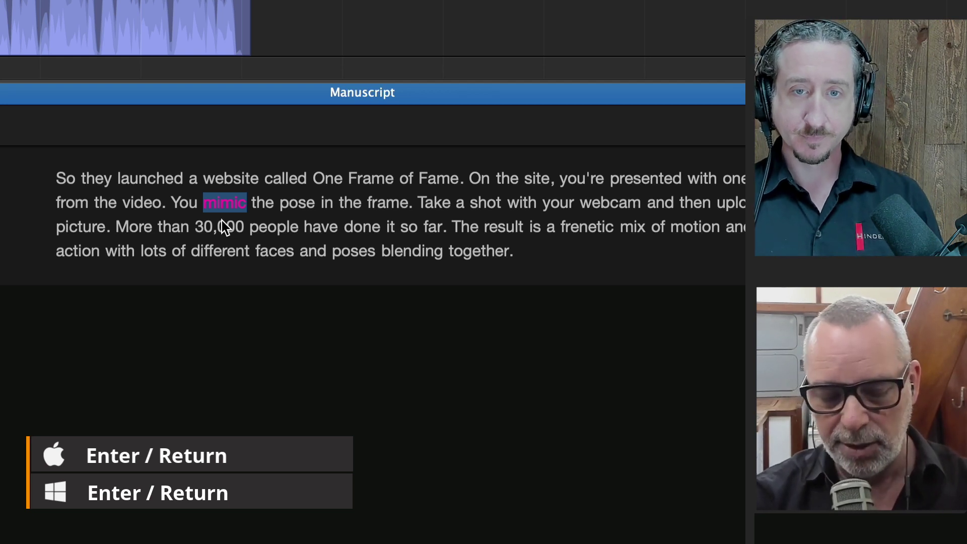
{"action": "type", "text": "Mi"}
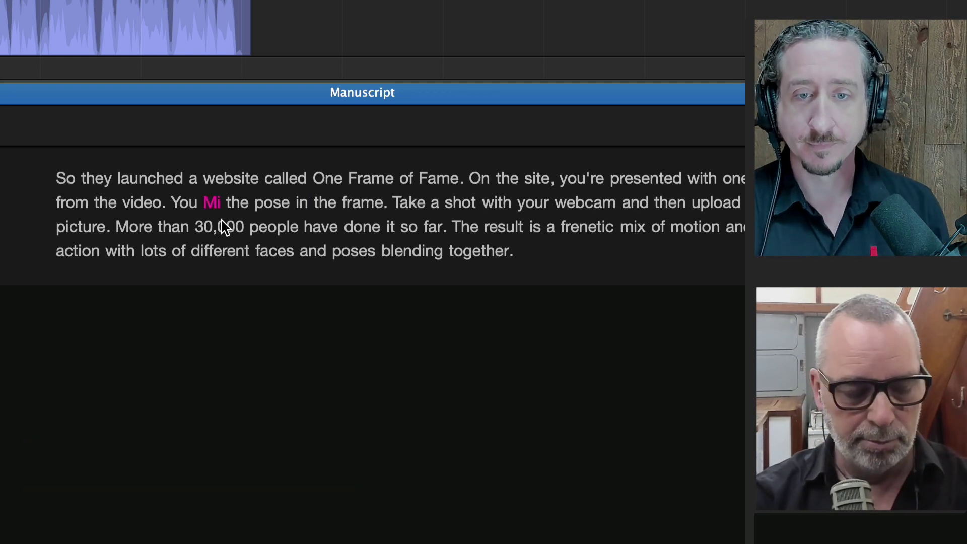
{"action": "type", "text": "me"}
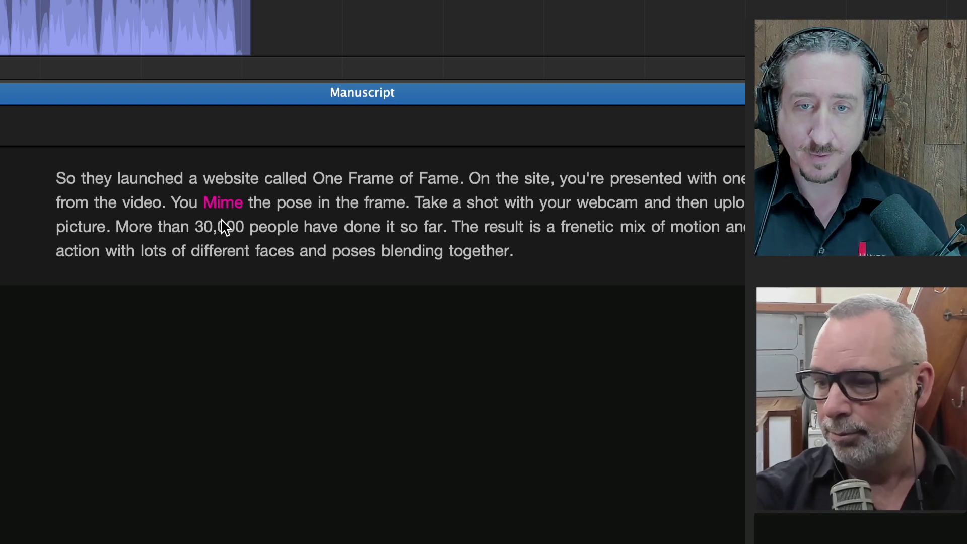
{"action": "key", "text": "Return"}
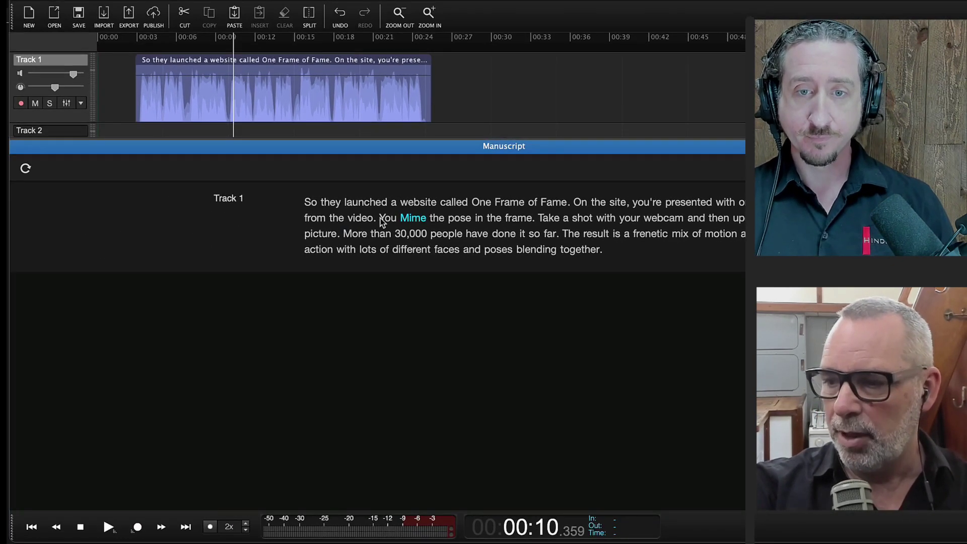
Cut the transcript passage from "You Mime" to "webcam", undo the cut, and clear the selection.
{"action": "mouse_move", "coordinate": [380, 219]}
{"action": "left_mouse_down"}
{"action": "mouse_move", "coordinate": [687, 219]}
{"action": "mouse_move", "coordinate": [418, 220]}
{"action": "mouse_move", "coordinate": [680, 225]}
{"action": "left_mouse_up"}
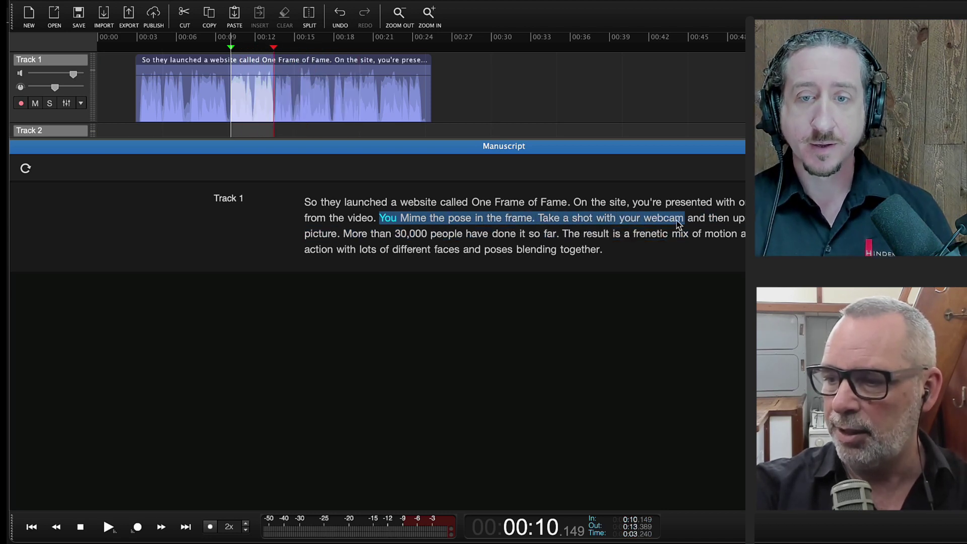
{"action": "right_click", "coordinate": [638, 221]}
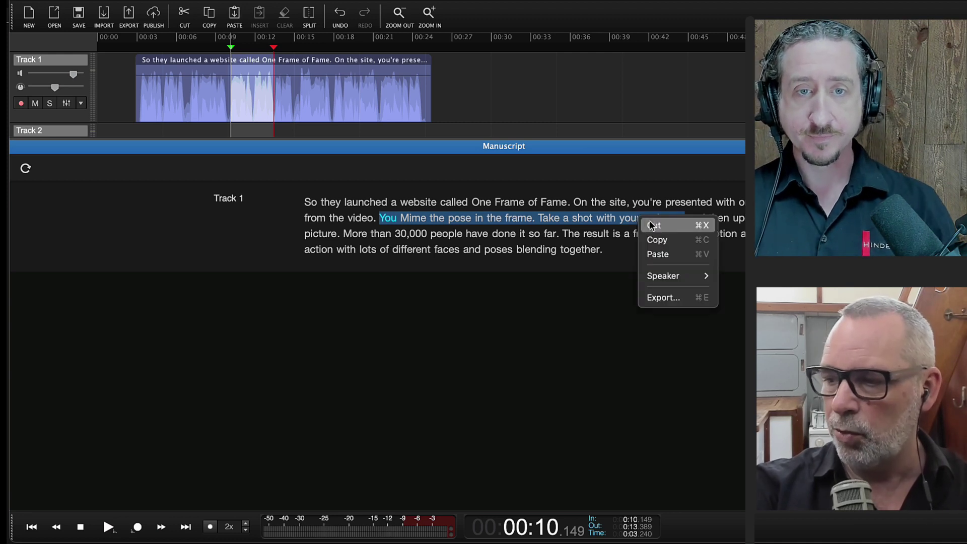
{"action": "left_click", "coordinate": [699, 226]}
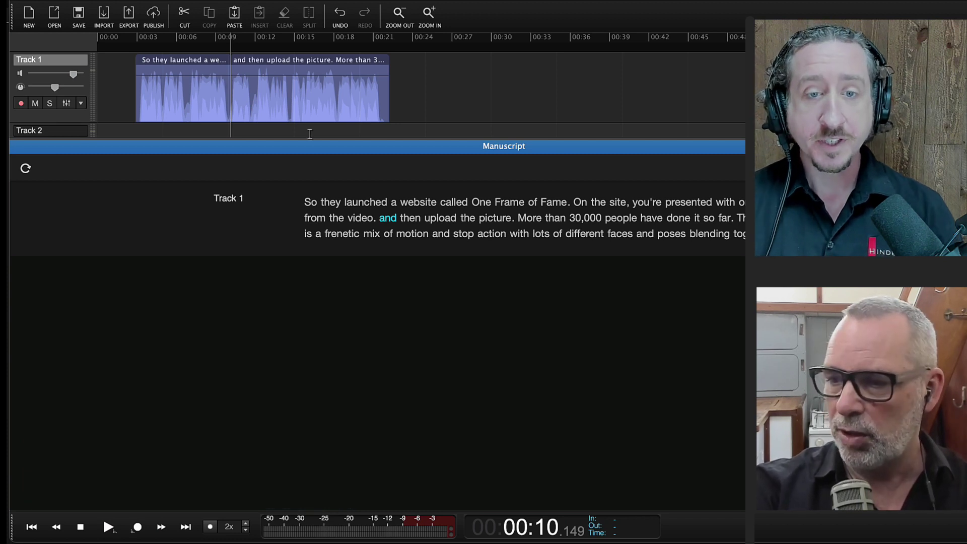
{"action": "key", "text": "ctrl+z"}
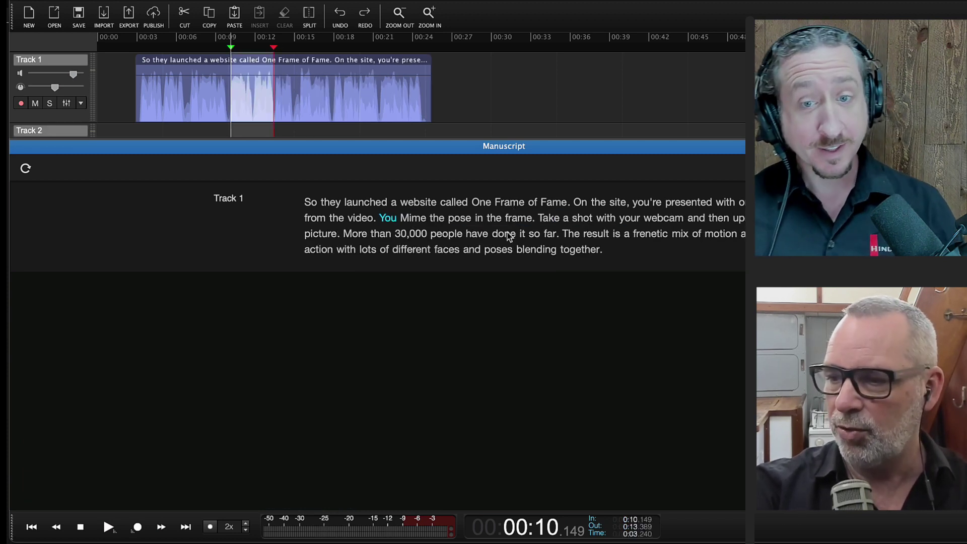
{"action": "left_click", "coordinate": [426, 233]}
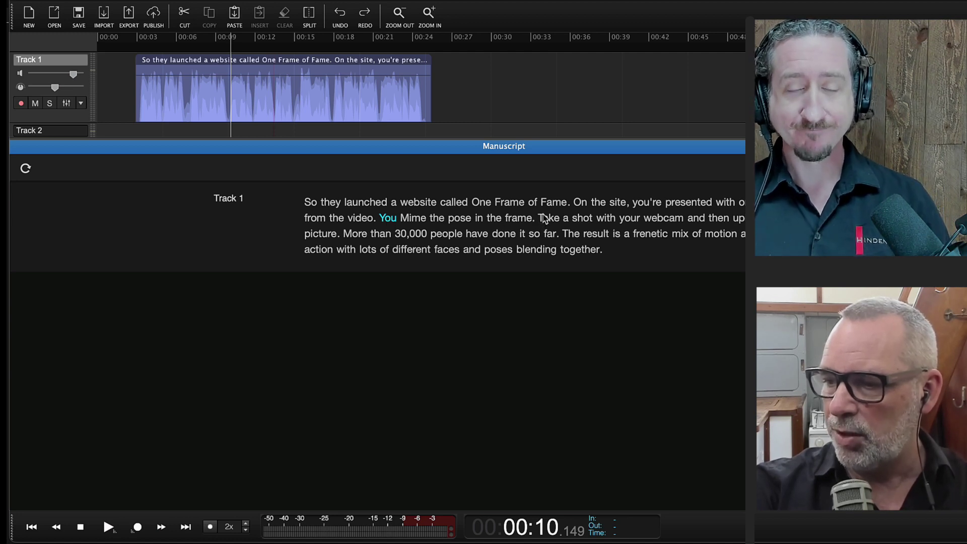
Cut the transcript passage from "Take a shot with your webcam" to "have done it so far".
{"action": "left_click_drag", "start_coordinate": [542, 220], "coordinate": [555, 232]}
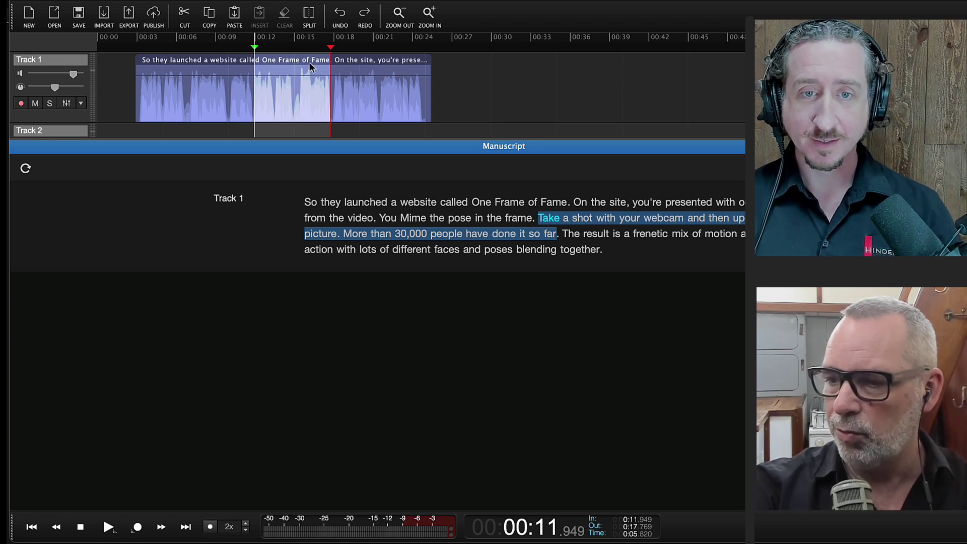
{"action": "right_click", "coordinate": [558, 220]}
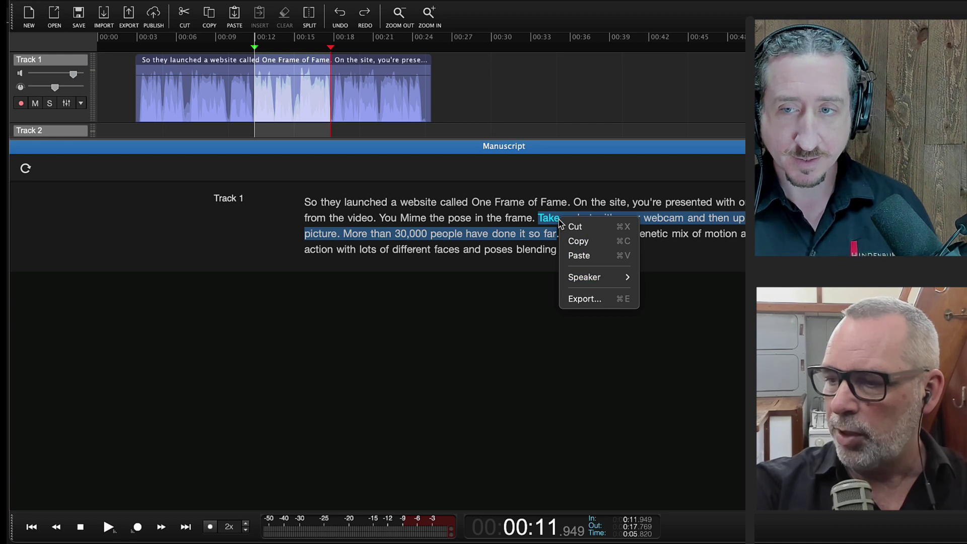
{"action": "left_click", "coordinate": [598, 227]}
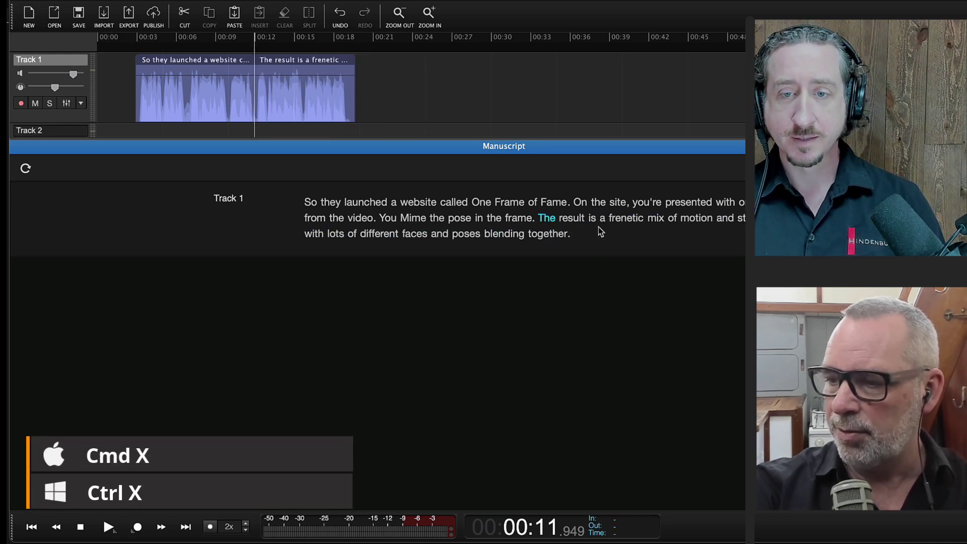
Play the edited audio from the word "You" before "Mime" across the cut, and stop at 0:15.750.
{"action": "left_click", "coordinate": [396, 221]}
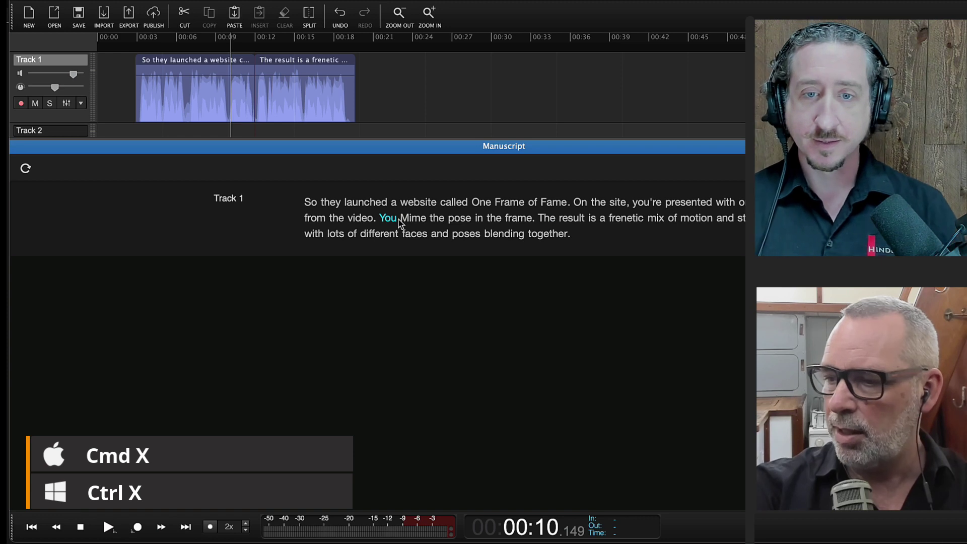
{"action": "key", "text": "space"}
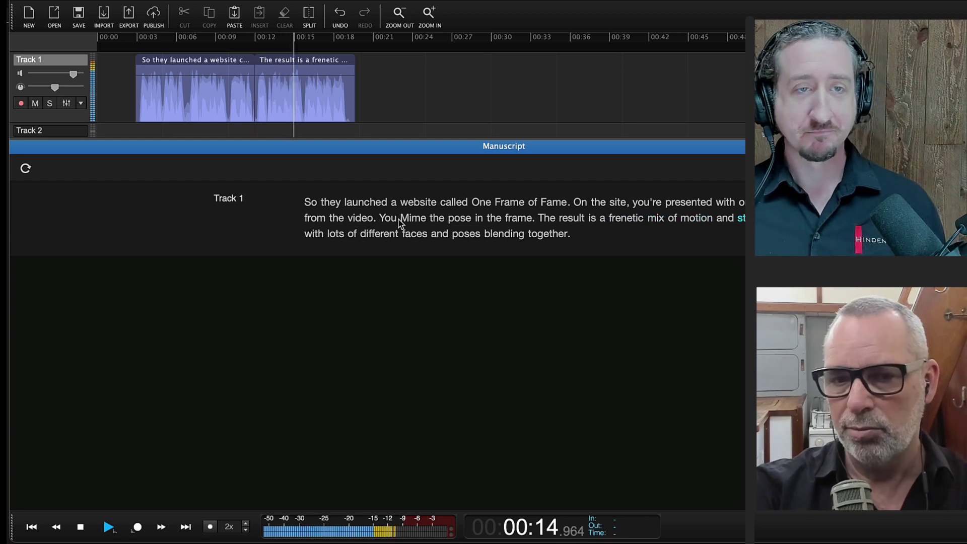
{"action": "key", "text": "space"}
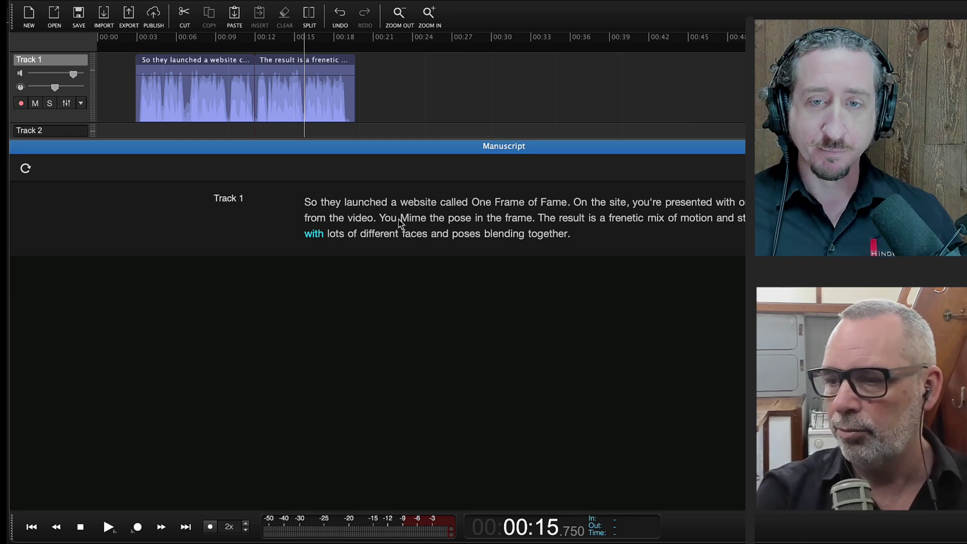
Return the cursor to the word "You", open the manuscript export, and display the available file formats.
{"action": "left_click", "coordinate": [398, 219]}
{"action": "right_click", "coordinate": [398, 219]}
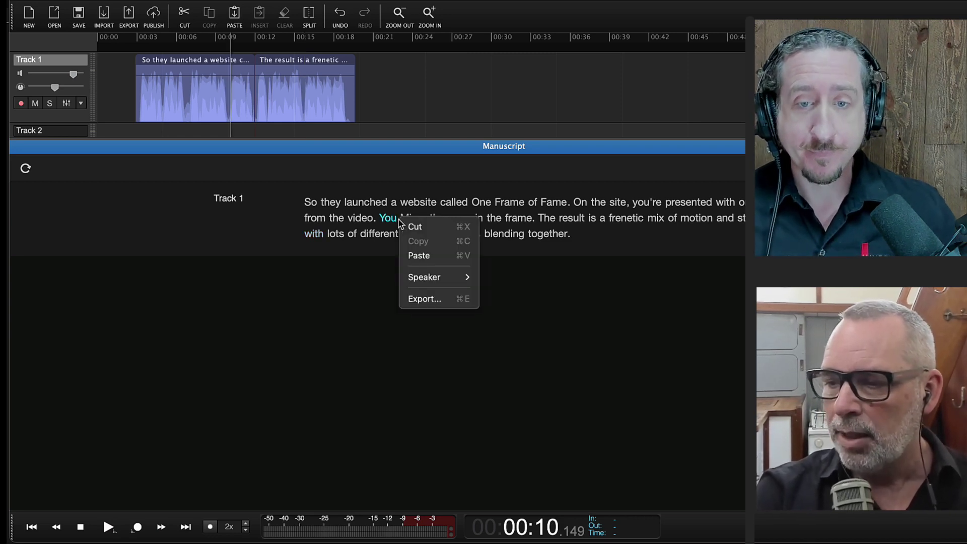
{"action": "left_click", "coordinate": [439, 300]}
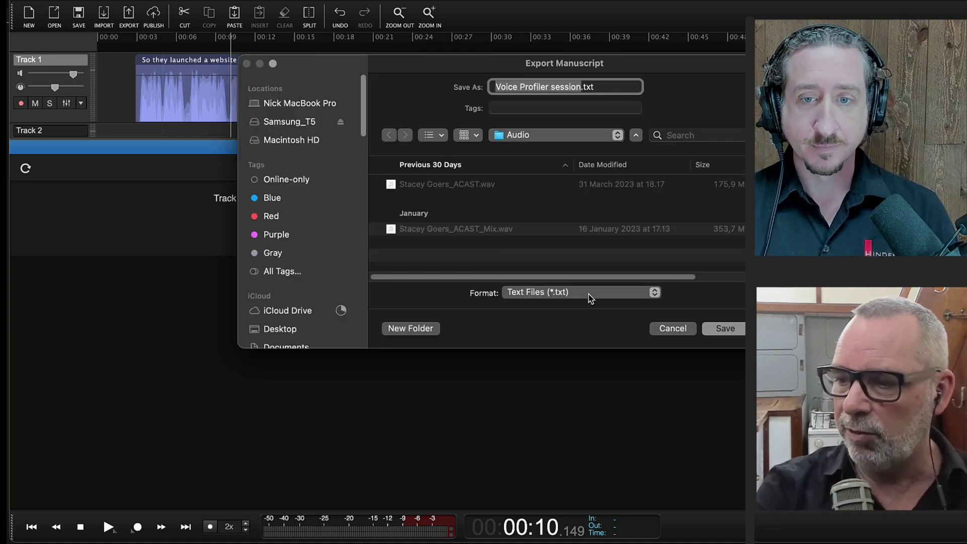
{"action": "left_click", "coordinate": [539, 294]}
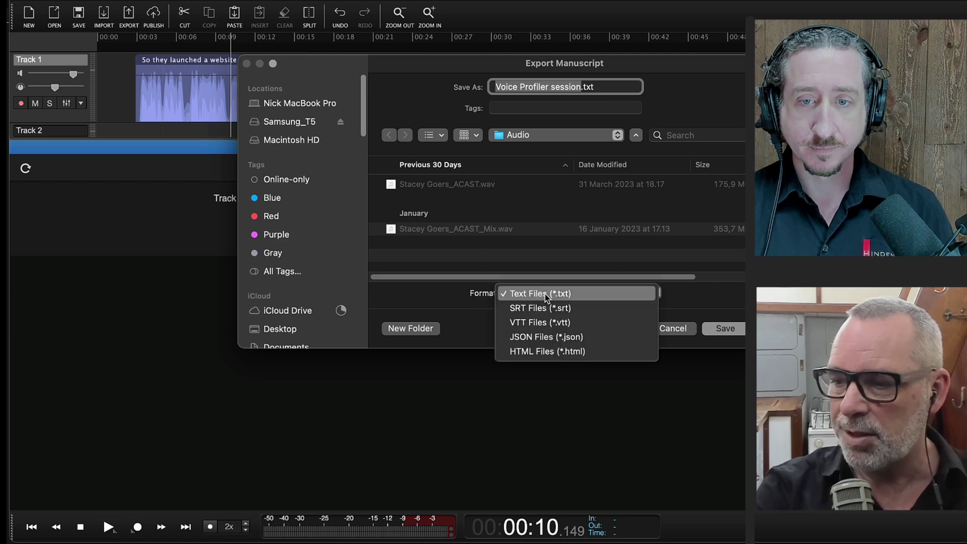
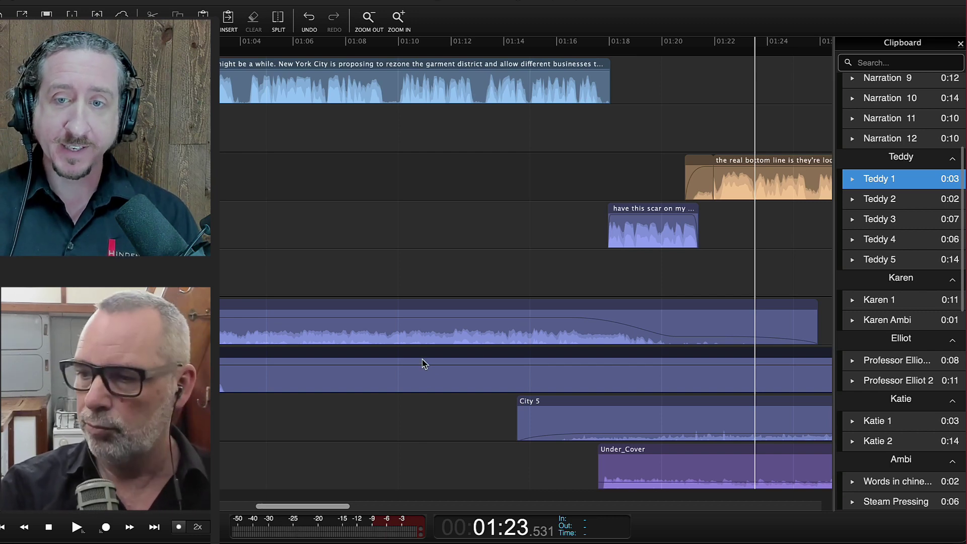
Create a new, empty session.
{"action": "key", "text": "super+n"}
{"action": "left_click", "coordinate": [489, 231]}
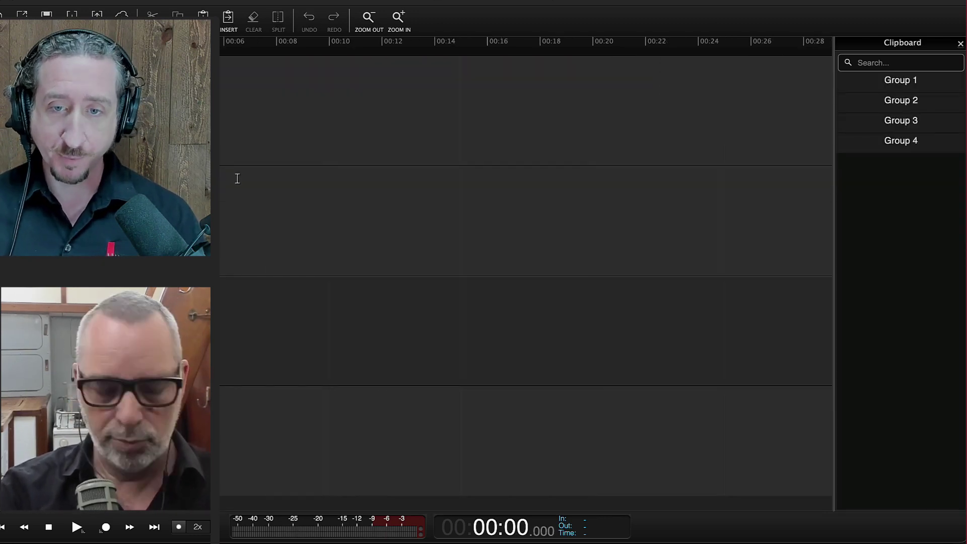
Paste the copied clip onto the first track and extend its end to 0:22.802.
{"action": "key", "text": "super+v"}
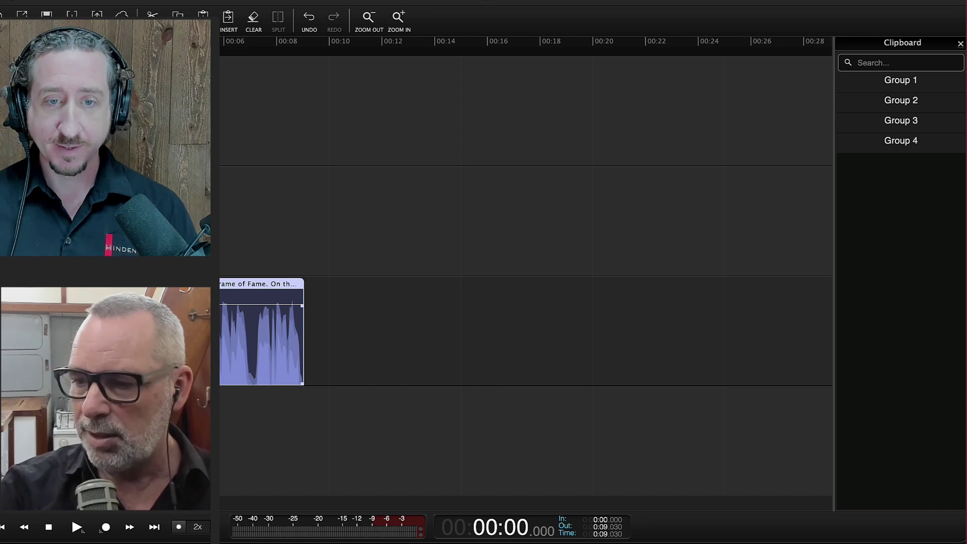
{"action": "key", "text": "super+Up"}
{"action": "left_click_drag", "start_coordinate": [300, 129], "coordinate": [695, 127]}
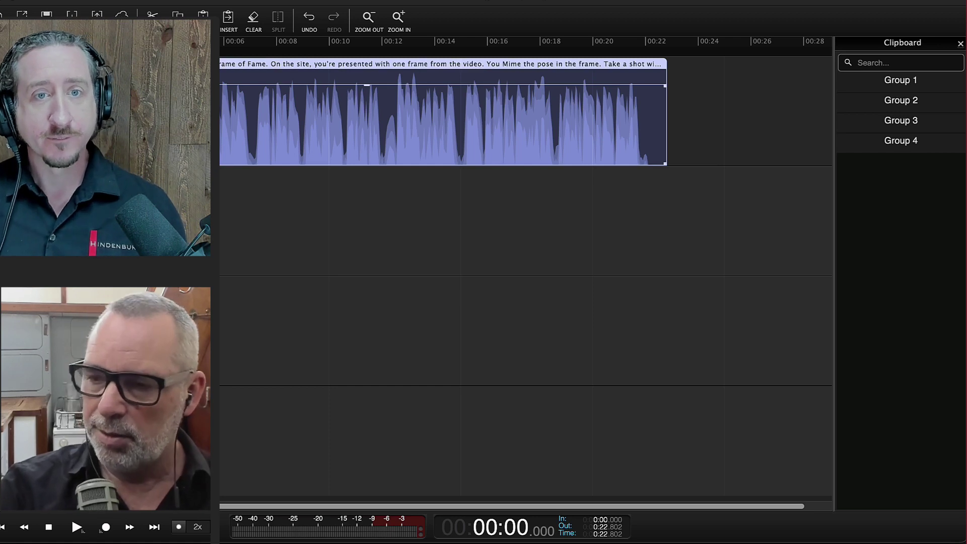
{"action": "key", "text": "super+plus"}
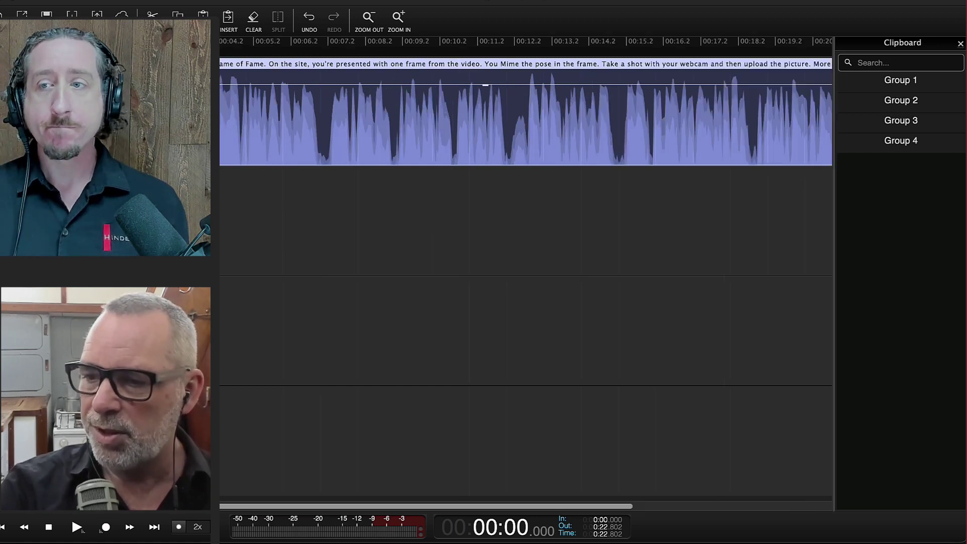
{"action": "key", "text": "space"}
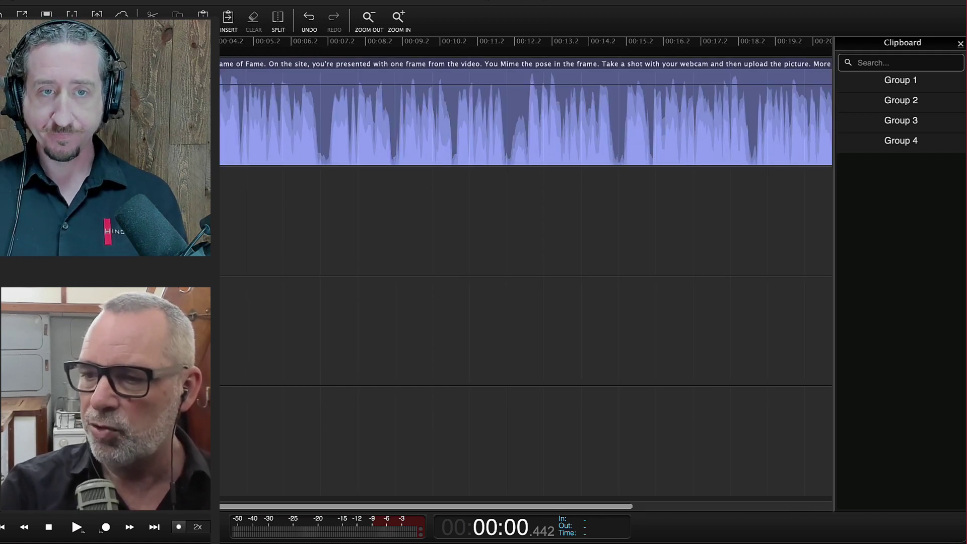
Show the manuscript, enlarge its area, and set the cursor at the word "On" before "the site".
{"action": "left_click", "coordinate": [151, 0]}
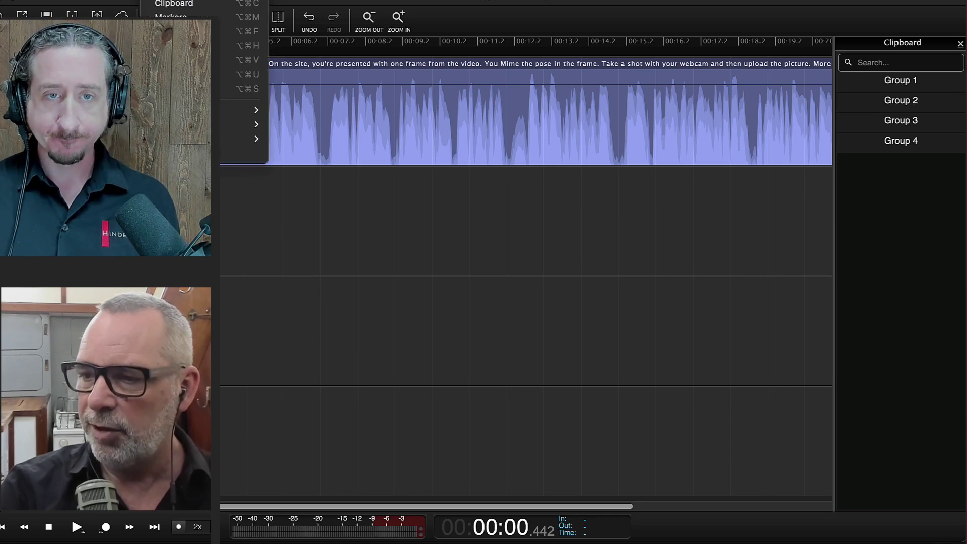
{"action": "left_click", "coordinate": [247, 88]}
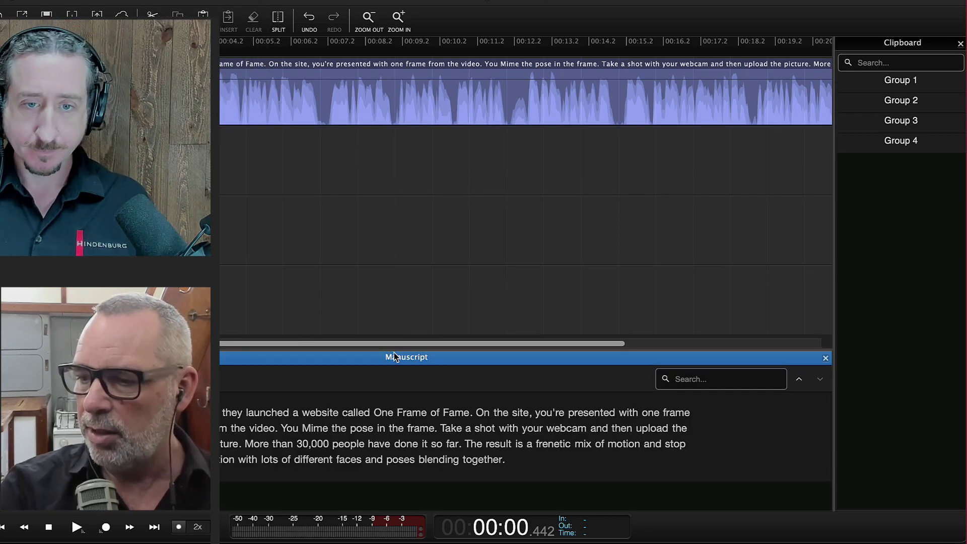
{"action": "left_click_drag", "start_coordinate": [392, 349], "coordinate": [382, 132]}
{"action": "left_click", "coordinate": [343, 207]}
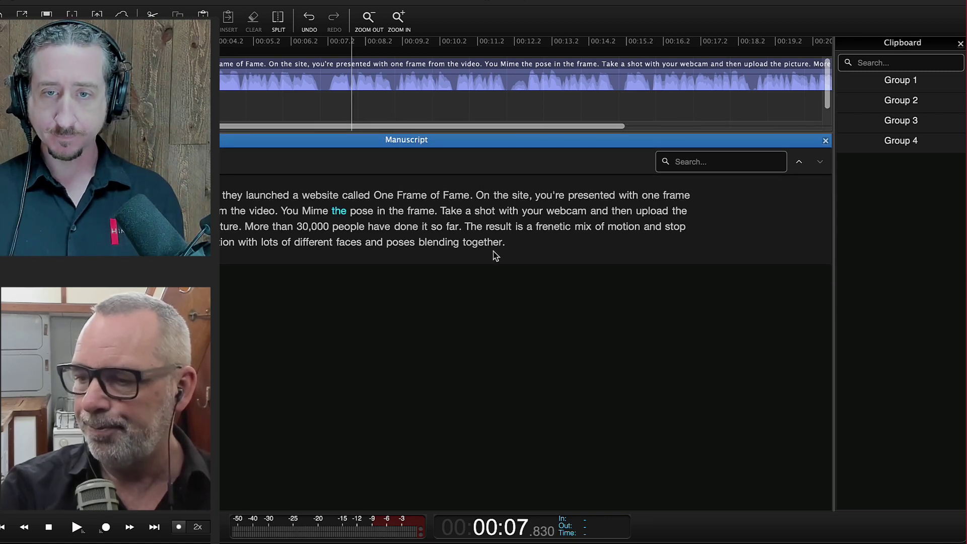
{"action": "left_click", "coordinate": [482, 196]}
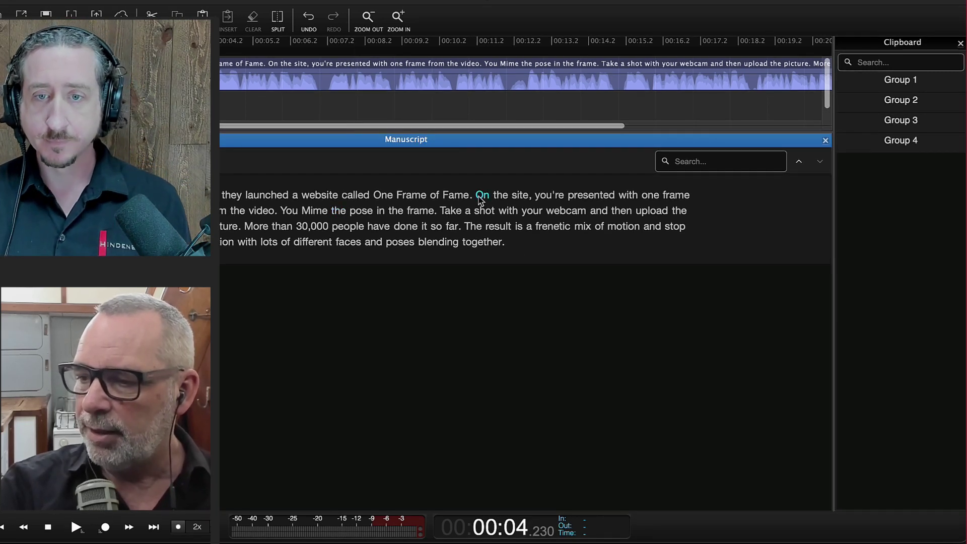
Copy the manuscript passage from "Take a shot with your webcam" to "have done it so far" into Clipboard Group 1.
{"action": "left_click_drag", "start_coordinate": [439, 209], "coordinate": [458, 228]}
{"action": "left_click", "coordinate": [448, 213]}
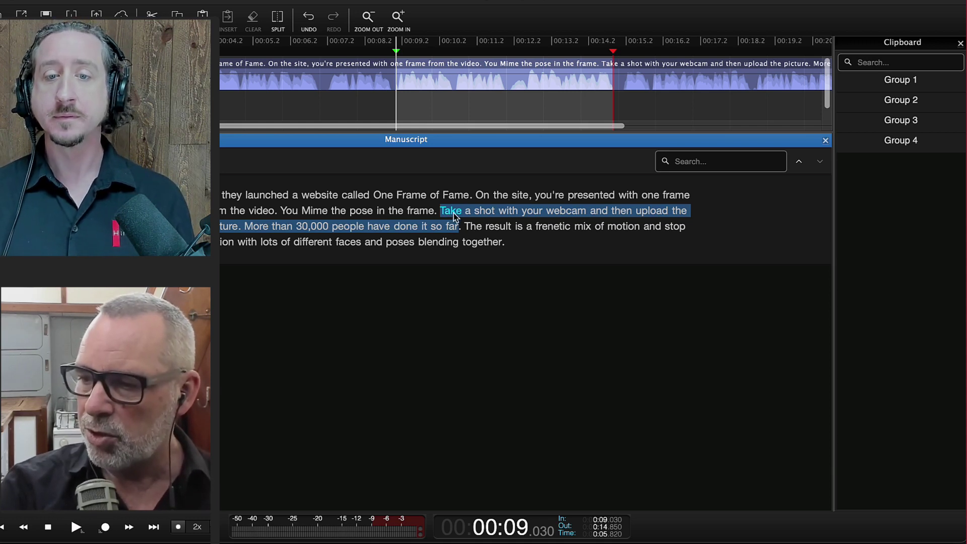
{"action": "left_click_drag", "start_coordinate": [456, 214], "coordinate": [887, 84]}
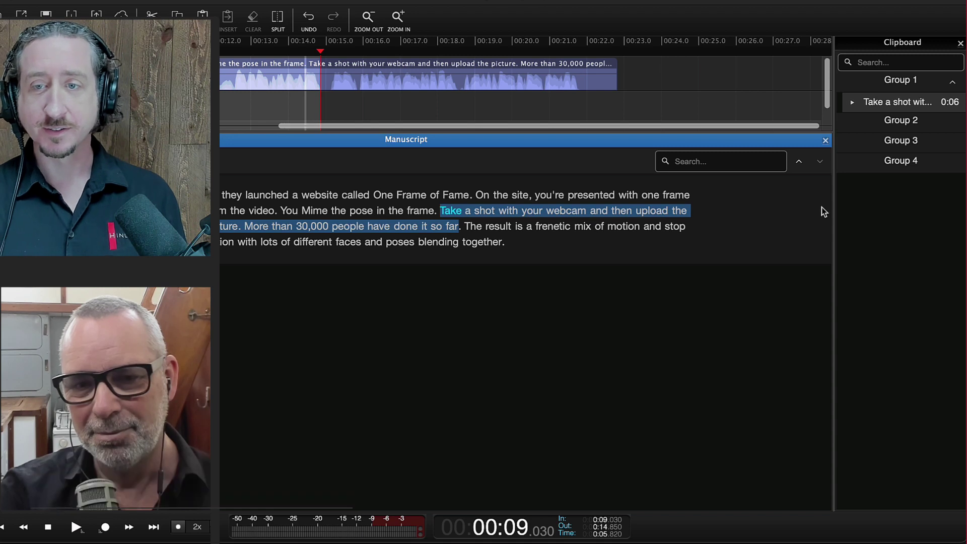
Rename the stored clip in Clipboard Group 1 with a short first name.
{"action": "left_click", "coordinate": [884, 103]}
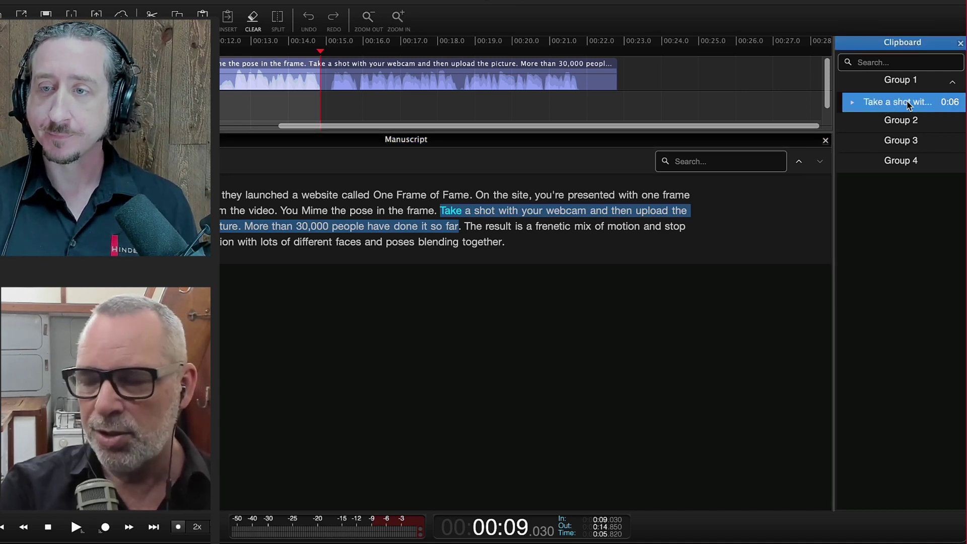
{"action": "right_click", "coordinate": [891, 105]}
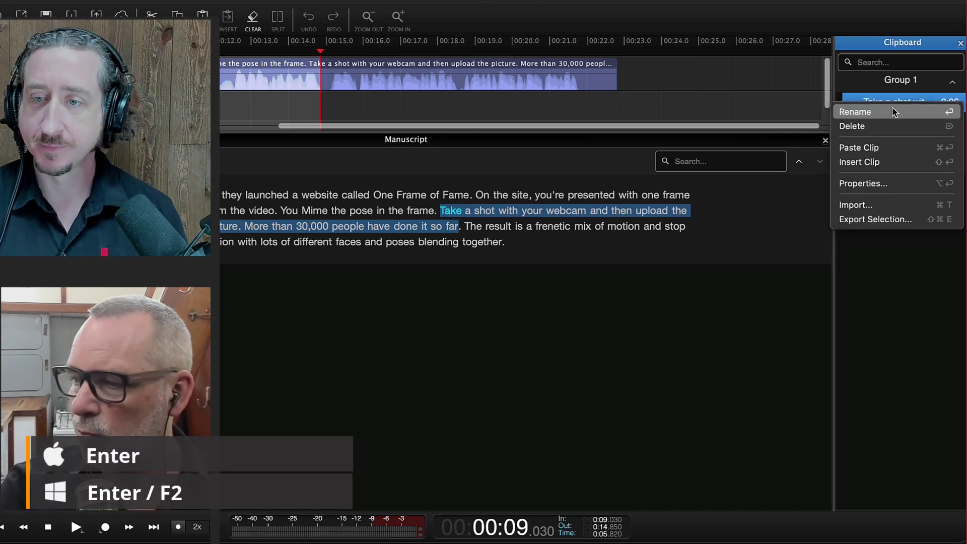
{"action": "left_click", "coordinate": [895, 112]}
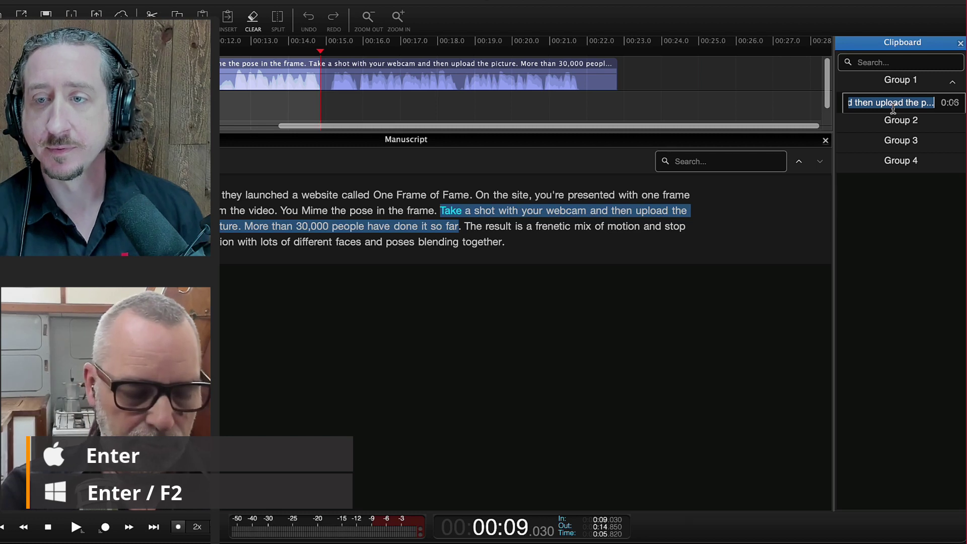
{"action": "type", "text": "E"}
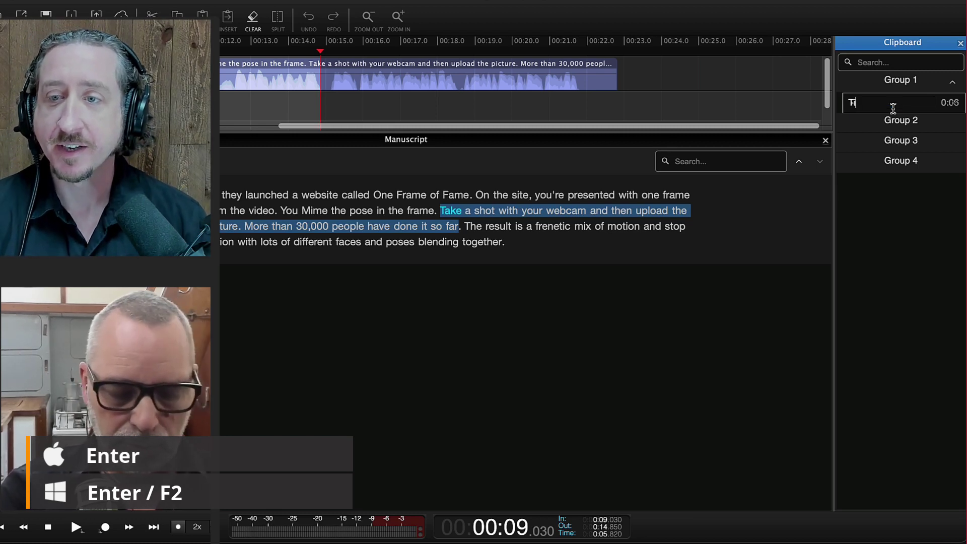
{"action": "type", "text": "immy"}
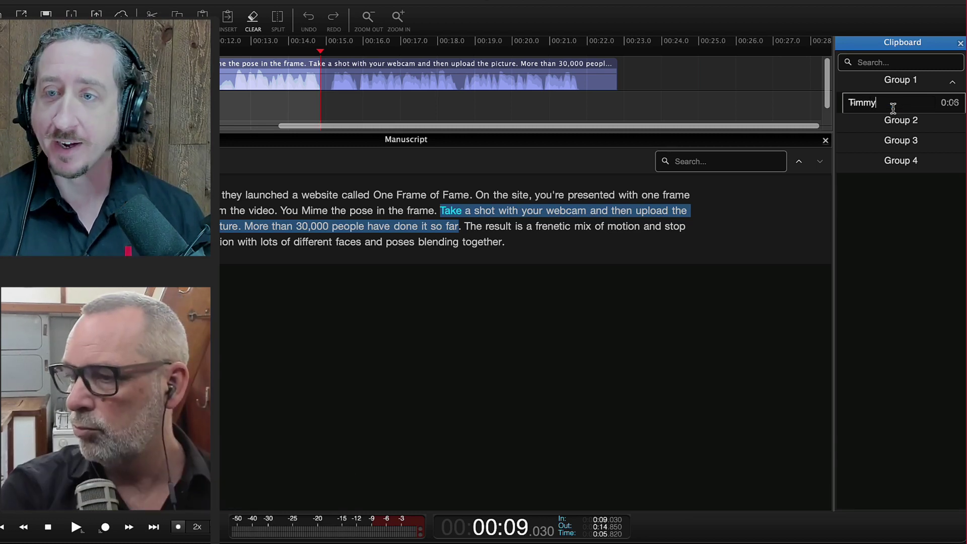
Open the existing multitrack session about the clothing business, with its Narration and speaker clip groups.
{"action": "left_click", "coordinate": [894, 202]}
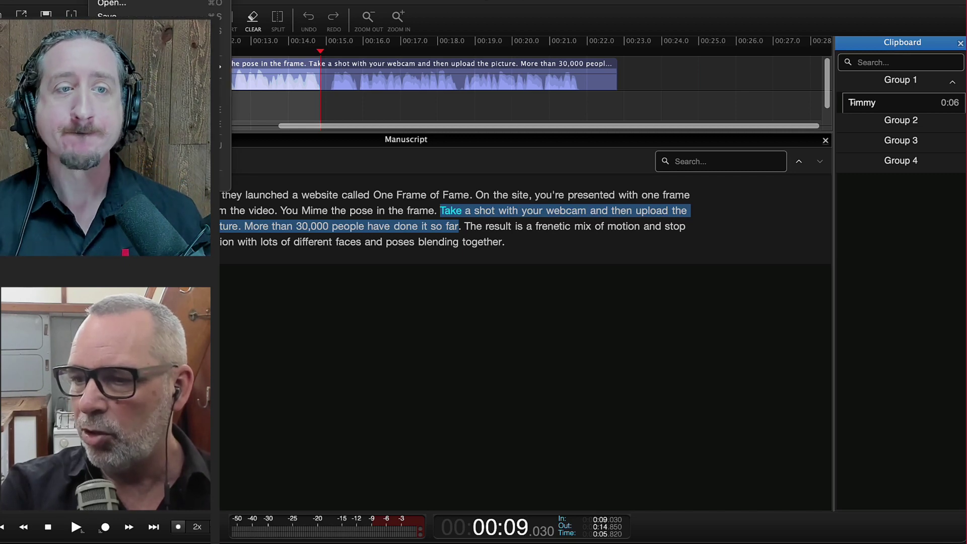
{"action": "key", "text": "Escape"}
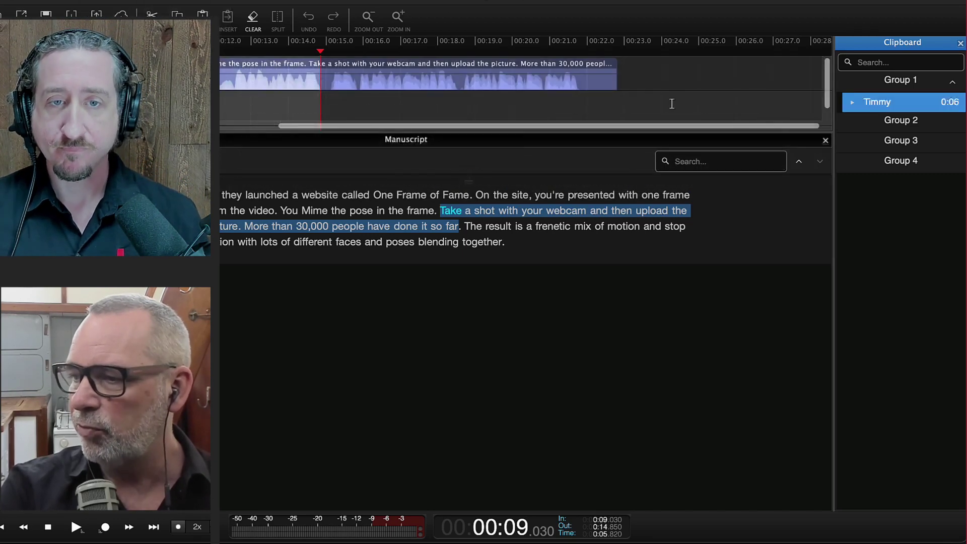
{"action": "left_click", "coordinate": [521, 228]}
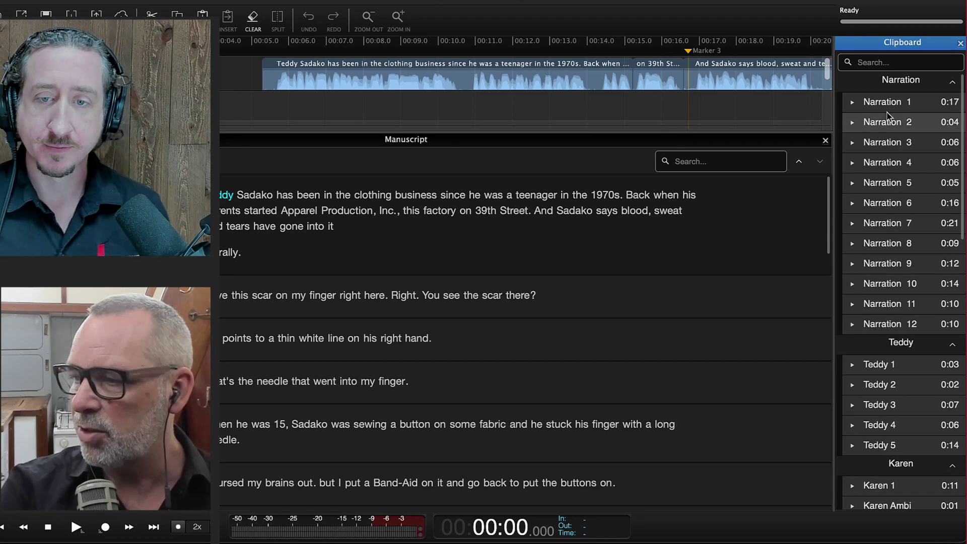
Search the clipboard for clips labelled with the factory owner's first name.
{"action": "left_click", "coordinate": [903, 63]}
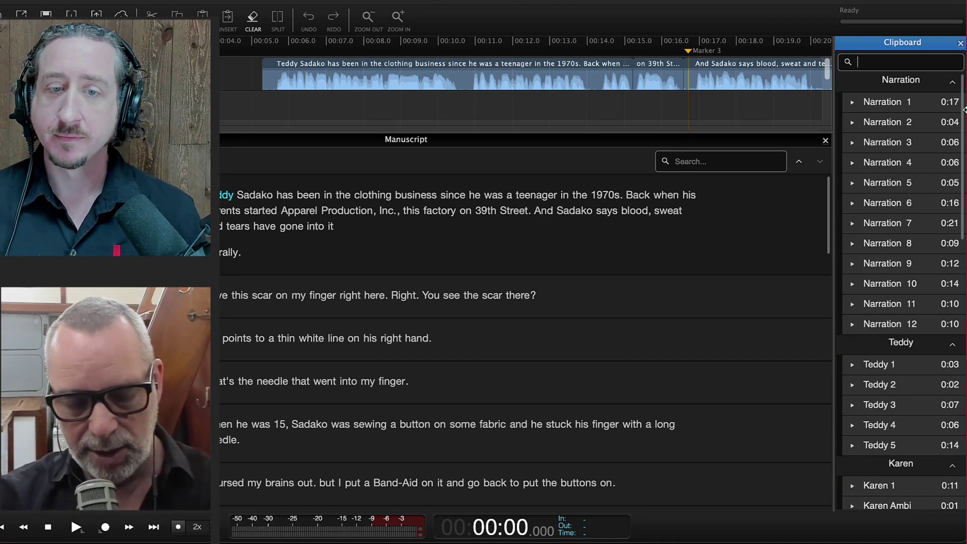
{"action": "type", "text": "te"}
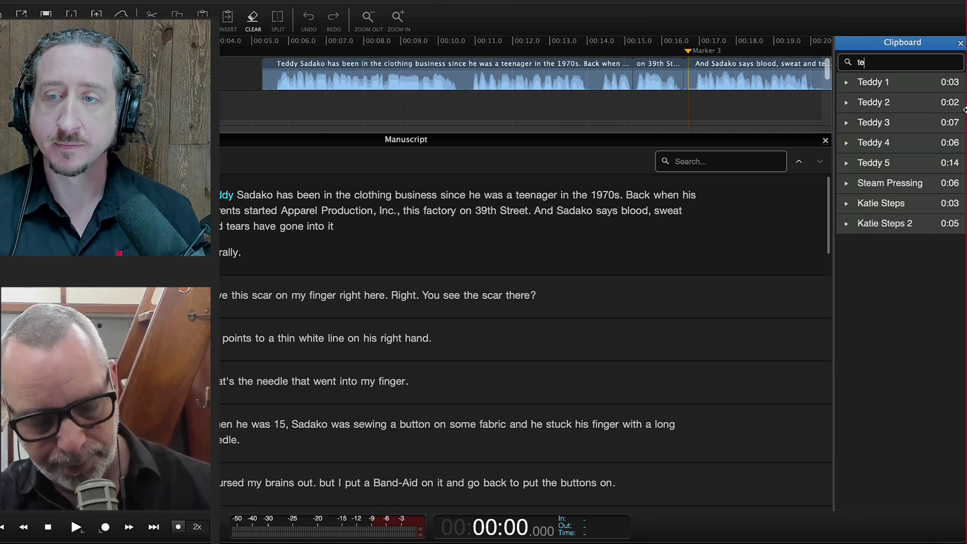
{"action": "type", "text": "ddy"}
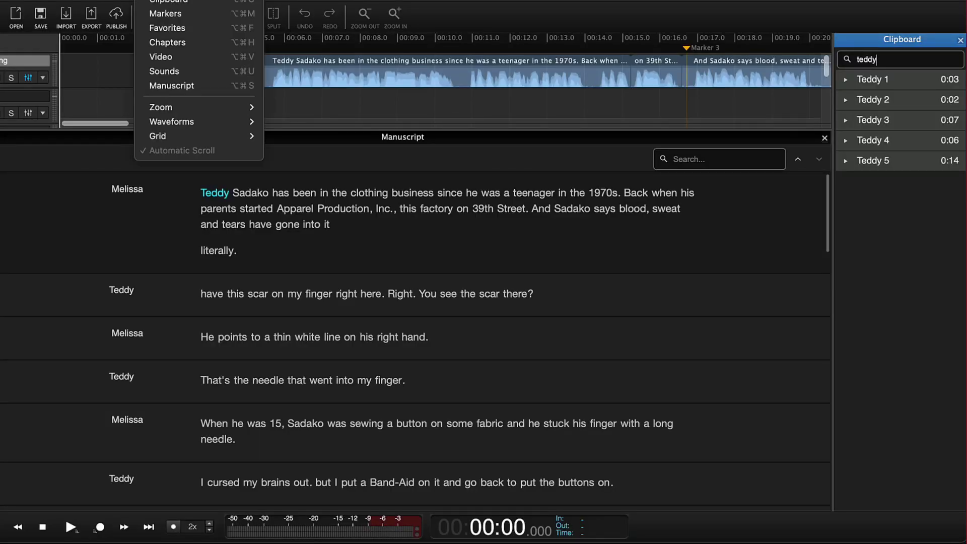
Show the Sounds library and shrink the manuscript area to make room for more tracks.
{"action": "left_click", "coordinate": [205, 70]}
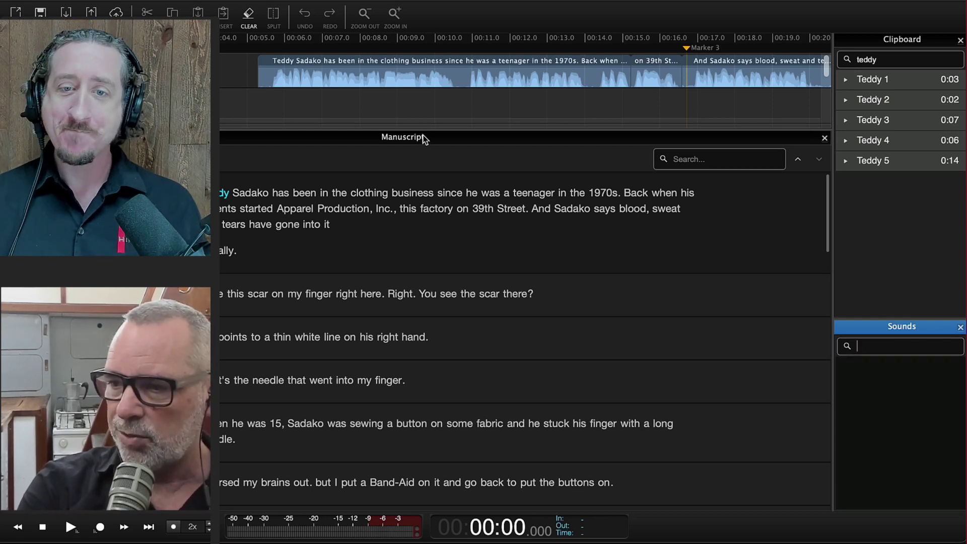
{"action": "left_click_drag", "start_coordinate": [423, 130], "coordinate": [468, 359]}
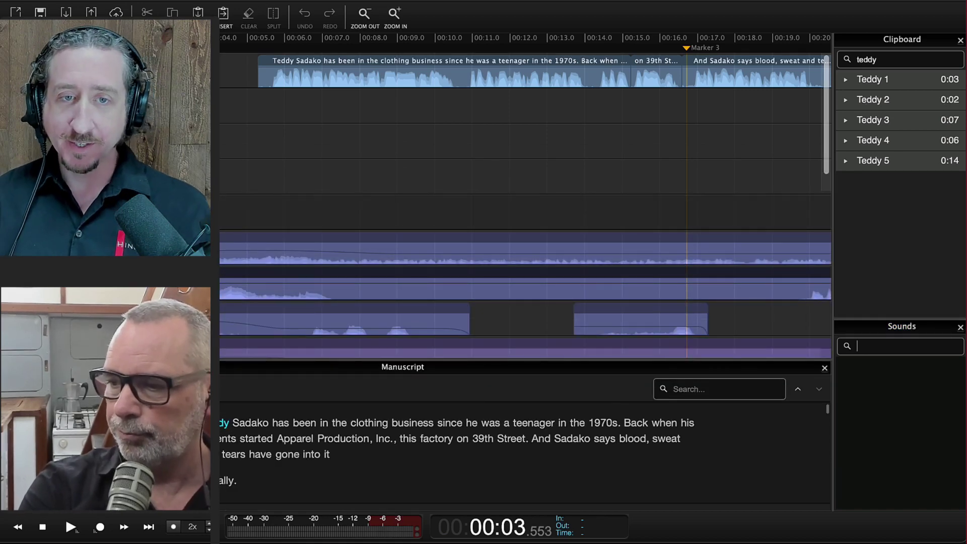
{"action": "key", "text": "ctrl+minus"}
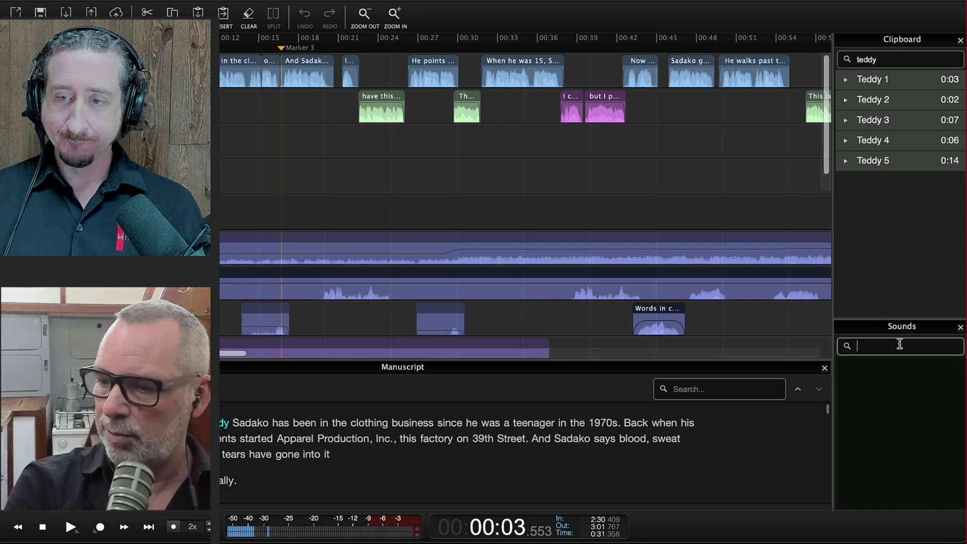
Search the Sounds library for "car ford".
{"action": "left_click", "coordinate": [900, 343]}
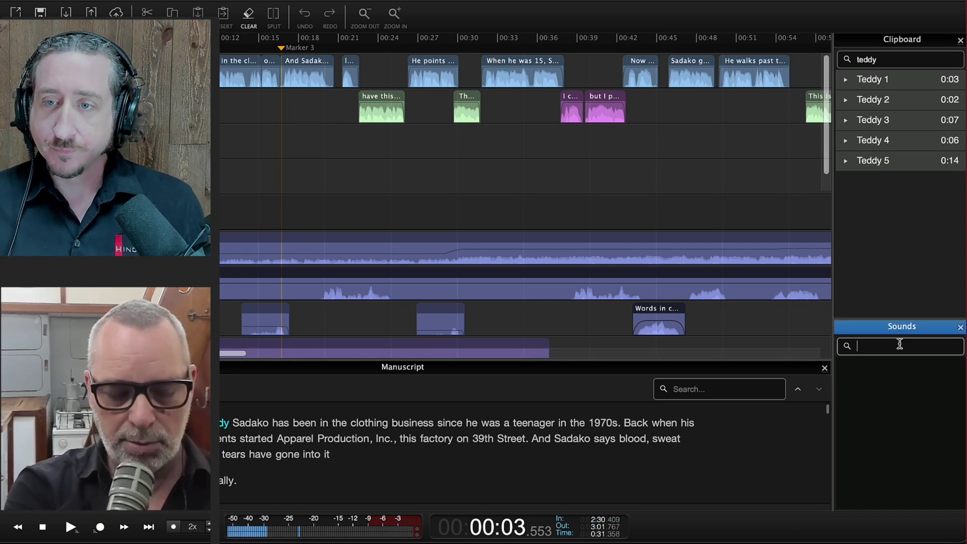
{"action": "type", "text": "car"}
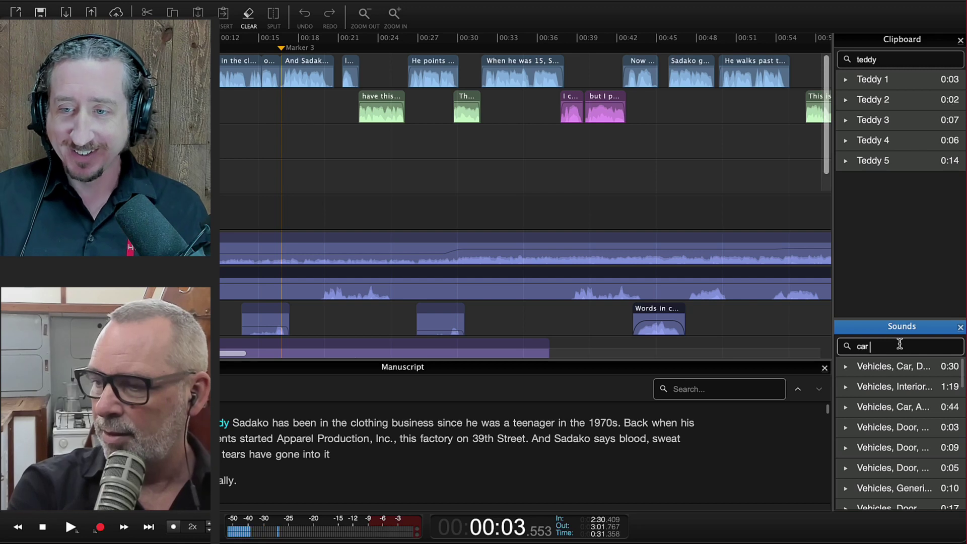
{"action": "type", "text": "ford"}
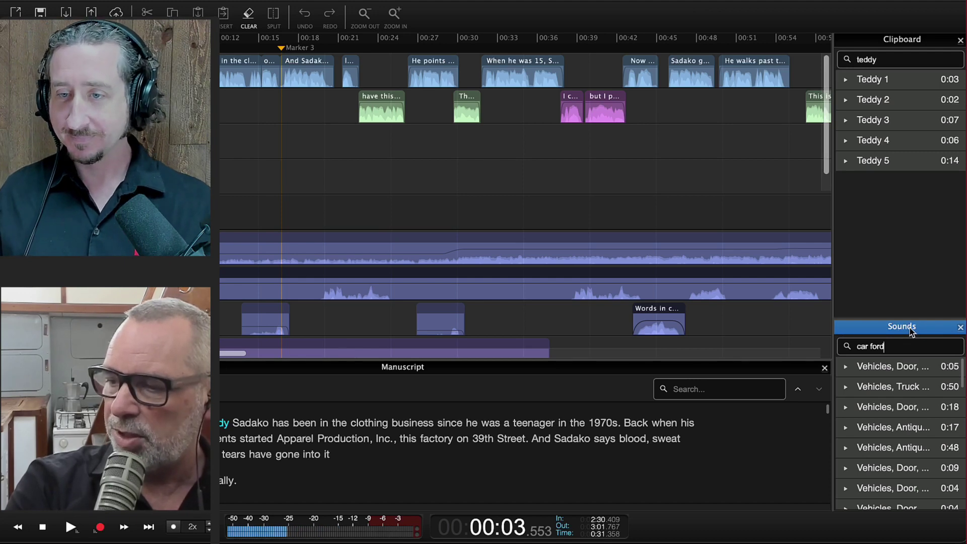
Undock and widen the Sounds library, then dock it beside the manuscript below the tracks.
{"action": "left_click_drag", "start_coordinate": [911, 330], "coordinate": [411, 301]}
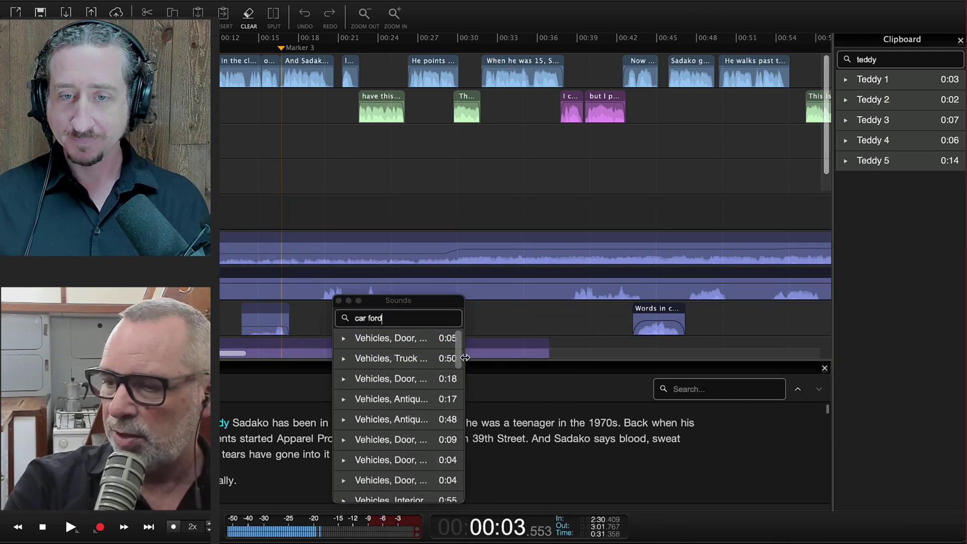
{"action": "left_click_drag", "start_coordinate": [465, 358], "coordinate": [807, 358]}
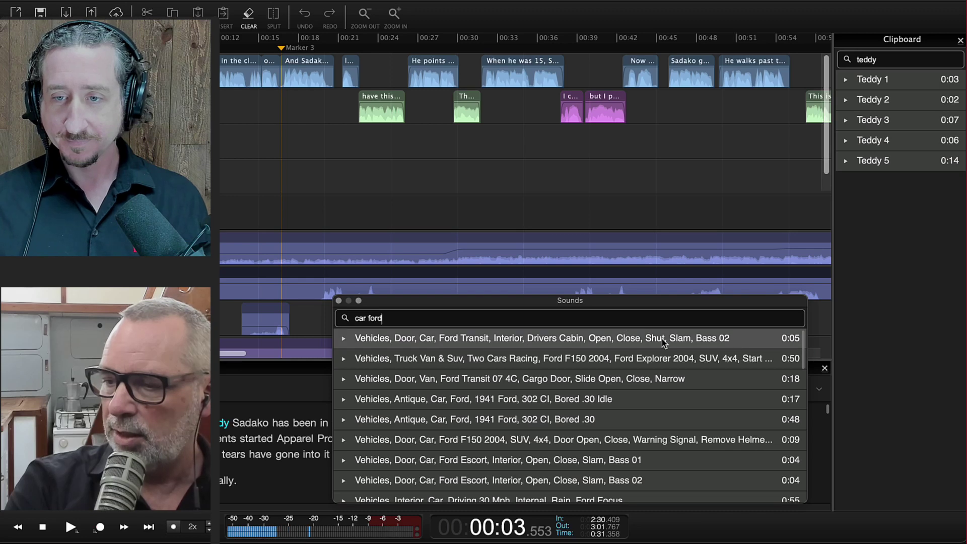
{"action": "left_click_drag", "start_coordinate": [642, 303], "coordinate": [540, 385]}
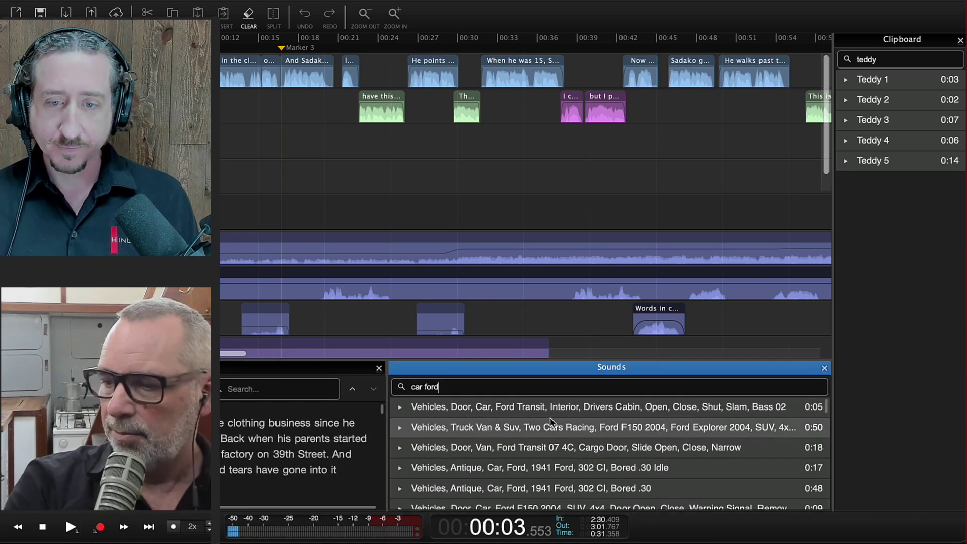
Preview the Ford Transit "Slam, Bass 02" door sound and place it on the third track at about 0:20.2.
{"action": "left_click", "coordinate": [500, 410]}
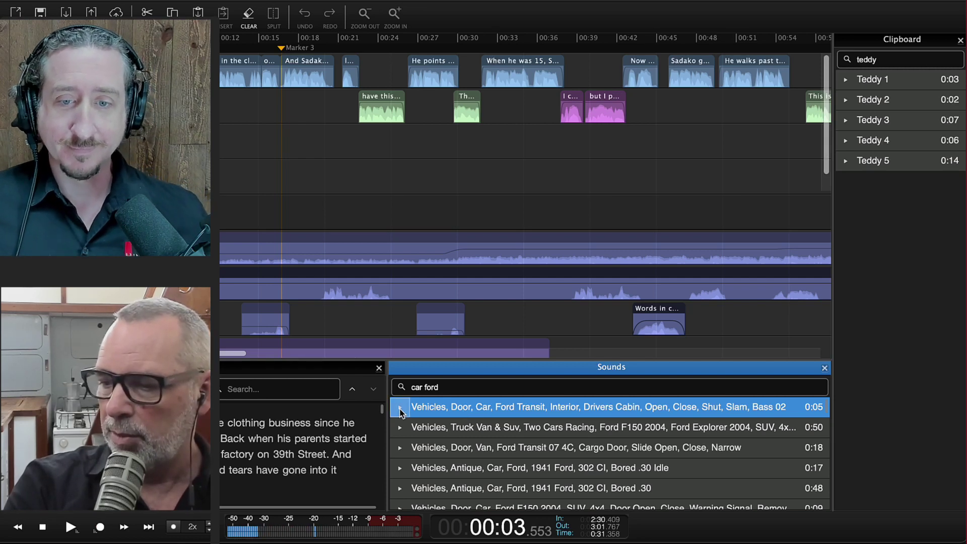
{"action": "key", "text": "space"}
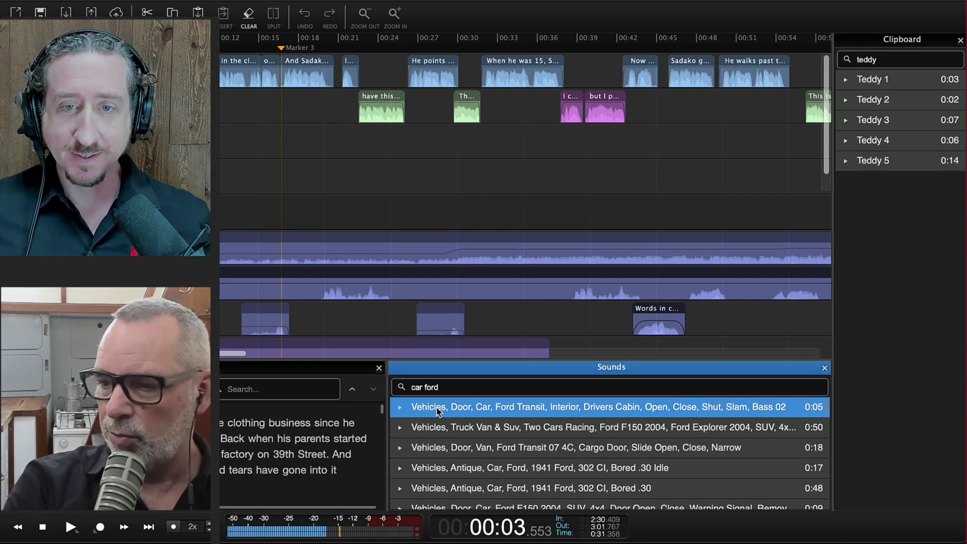
{"action": "left_click_drag", "start_coordinate": [437, 411], "coordinate": [326, 150]}
Shift the Ford Transit sound clip earlier to about 0:19.9 and set the cursor at 0:18.809.
{"action": "left_click", "coordinate": [316, 112]}
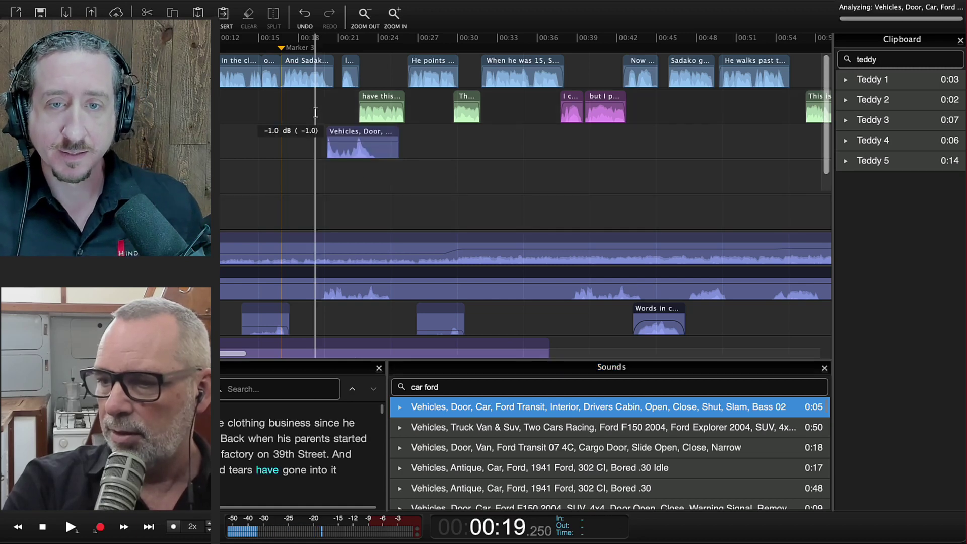
{"action": "scroll", "coordinate": [330, 126], "scroll_direction": "up", "scroll_amount": 5}
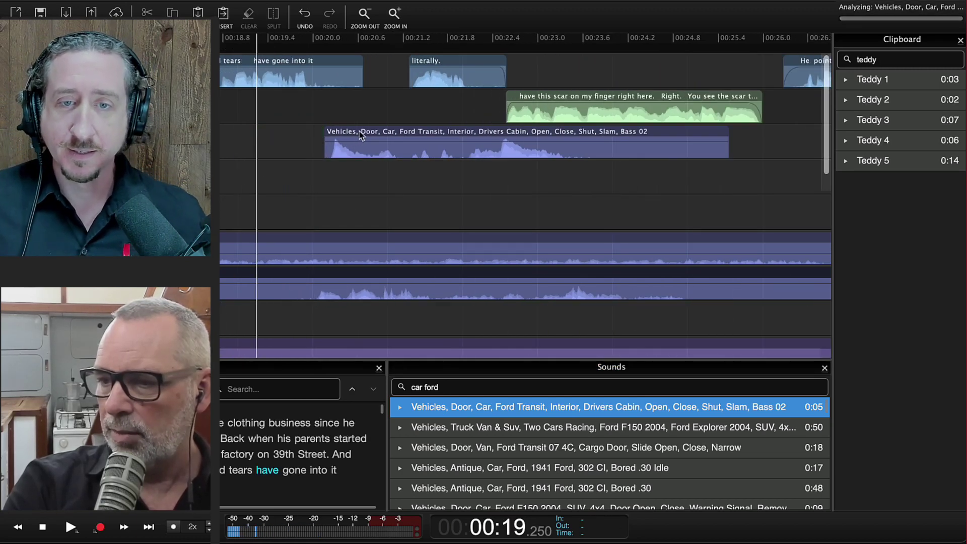
{"action": "left_click_drag", "start_coordinate": [361, 135], "coordinate": [340, 135]}
{"action": "left_click", "coordinate": [223, 123]}
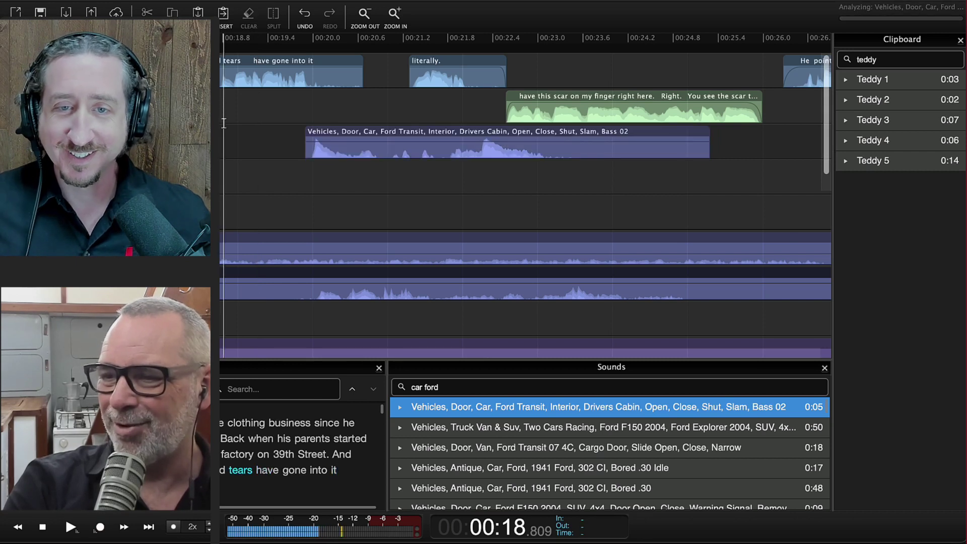
Play the mix with the placed Ford Transit door sound and dock the Sounds library above the clipboard.
{"action": "key", "text": "space"}
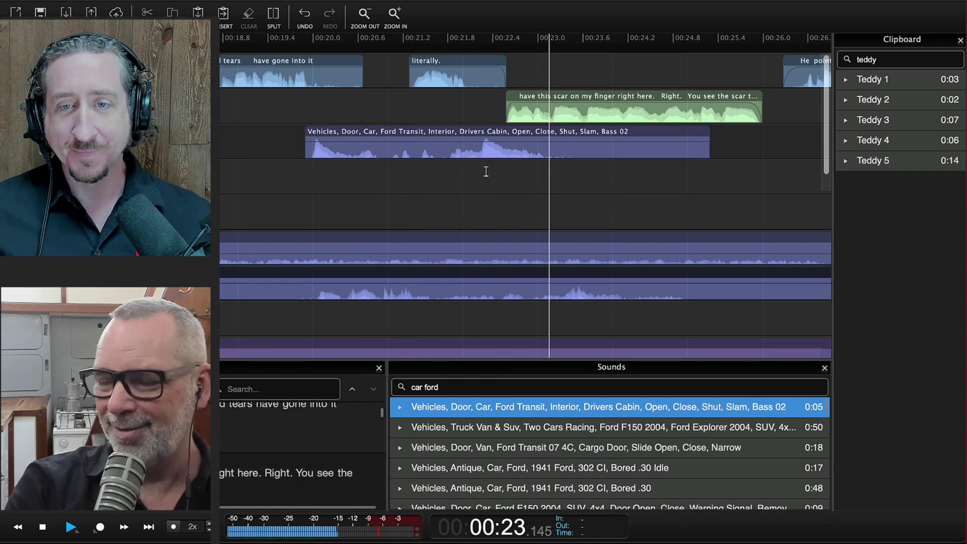
{"action": "key", "text": "space"}
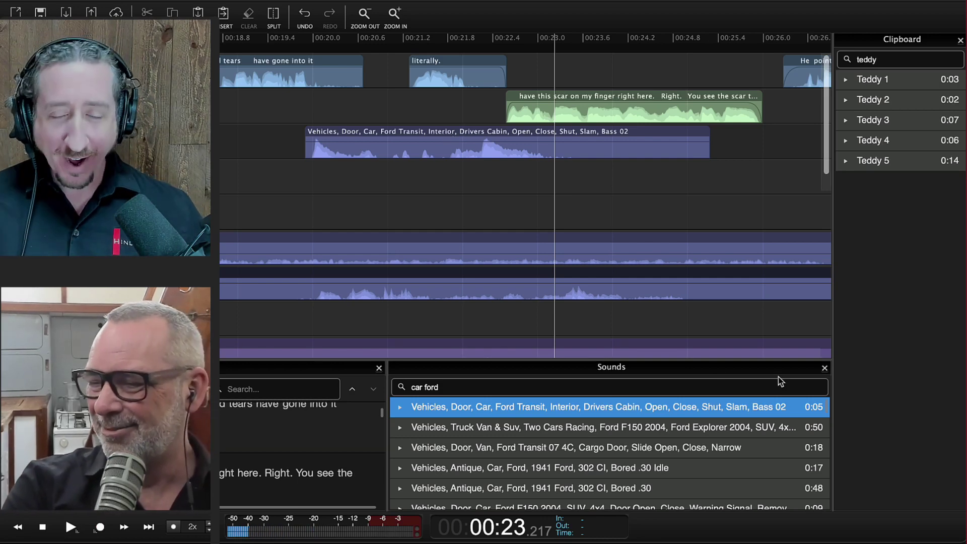
{"action": "left_click_drag", "start_coordinate": [715, 370], "coordinate": [924, 263]}
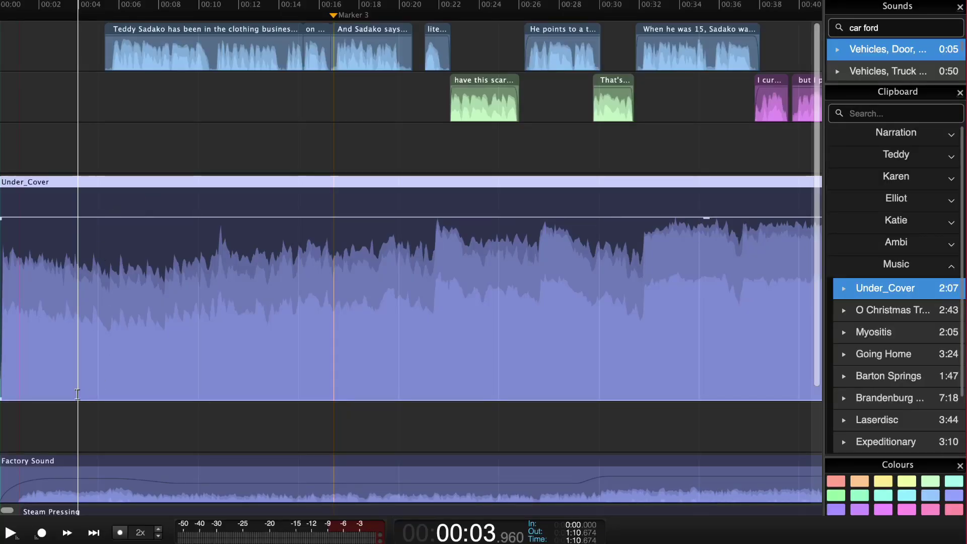
Select 0:05.405 to 0:20.718 of the Under_Cover music under the narration and lower its volume with automatic fades.
{"action": "left_click_drag", "start_coordinate": [97, 386], "coordinate": [415, 387]}
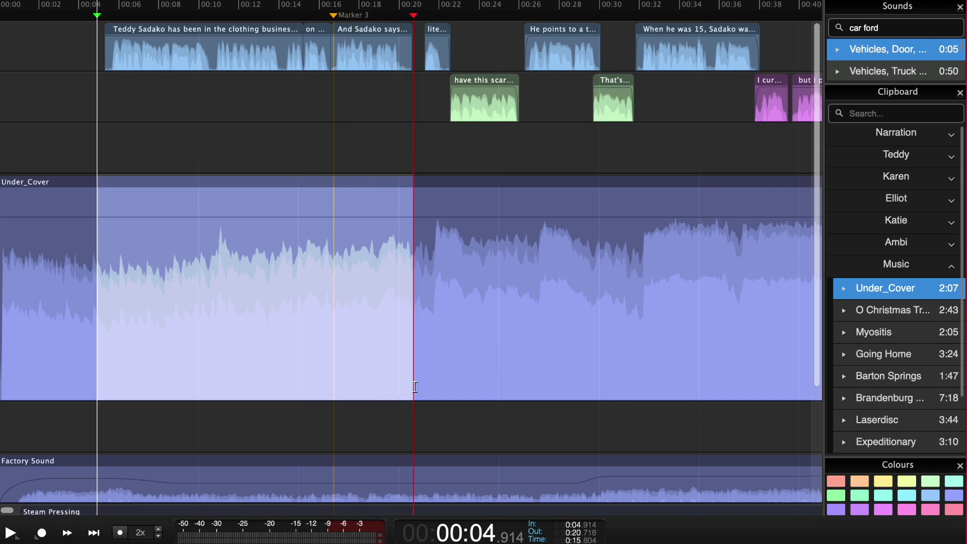
{"action": "left_click_drag", "start_coordinate": [99, 19], "coordinate": [107, 19]}
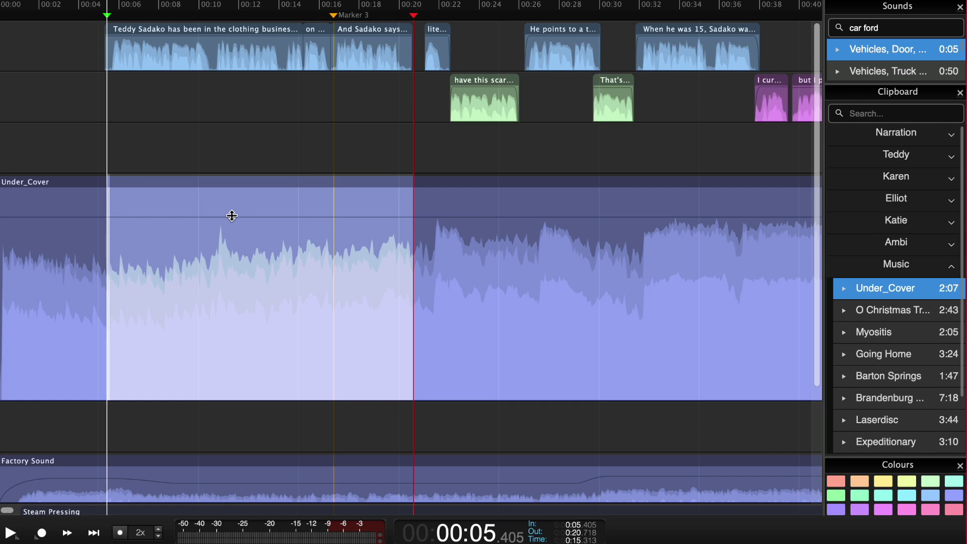
{"action": "left_click_drag", "start_coordinate": [232, 216], "coordinate": [227, 311]}
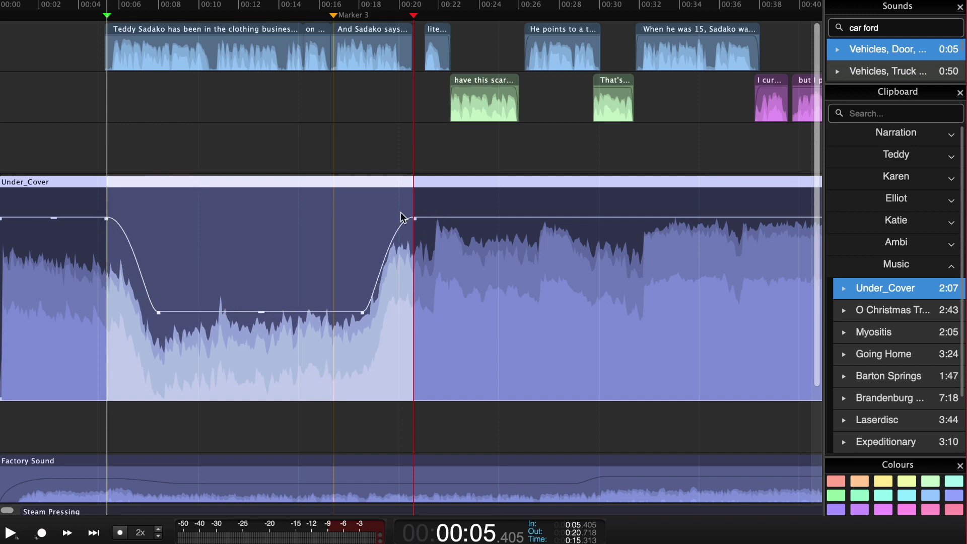
Play the transition into the lowered Under_Cover passage from shortly before the fade.
{"action": "left_click", "coordinate": [70, 136]}
{"action": "key", "text": "space"}
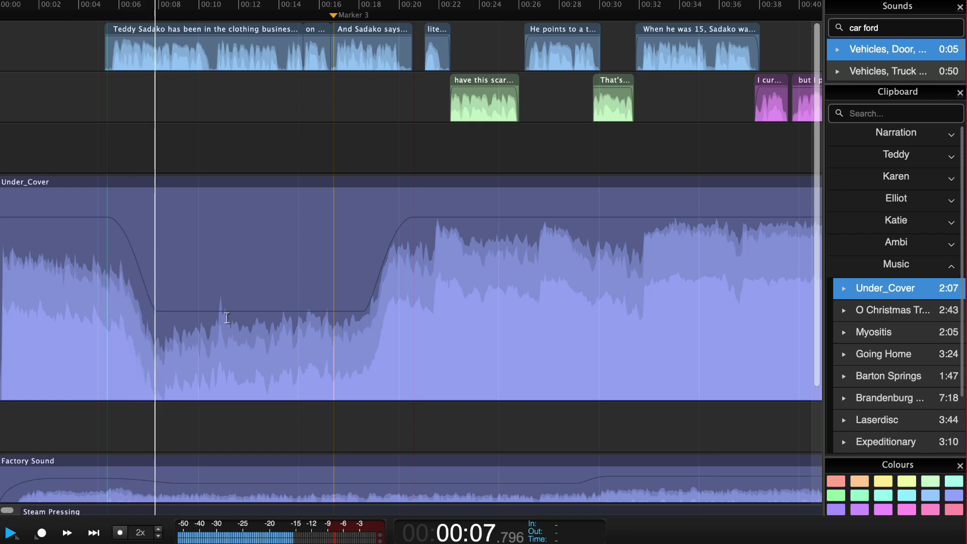
{"action": "key", "text": "space"}
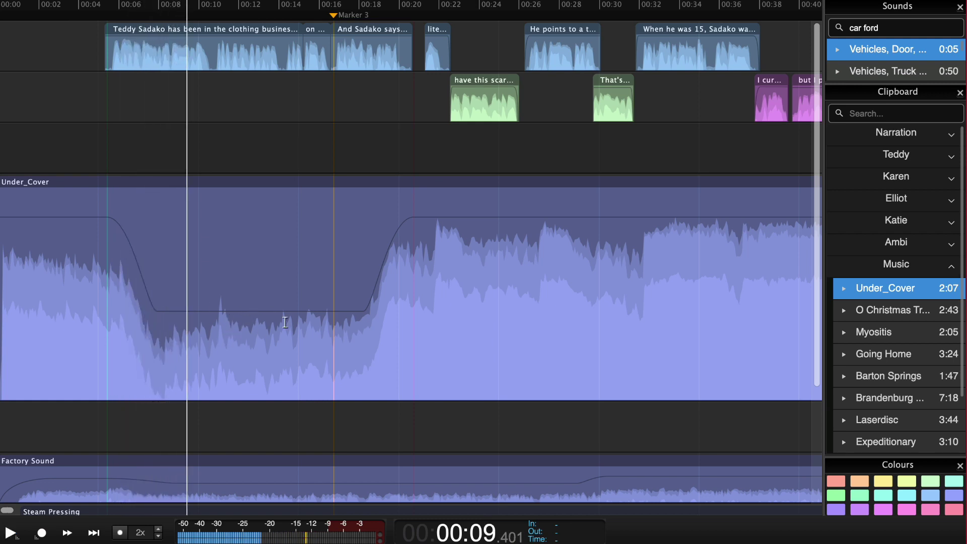
Play from 0:02.793 and raise the lowered Under_Cover passage to about -6.4 dB during playback.
{"action": "left_click", "coordinate": [91, 157]}
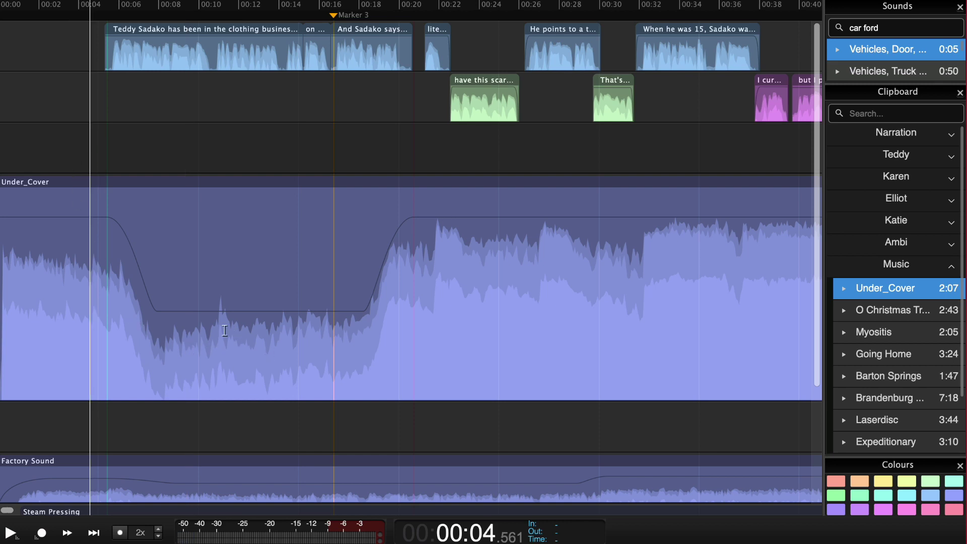
{"action": "left_click", "coordinate": [54, 152]}
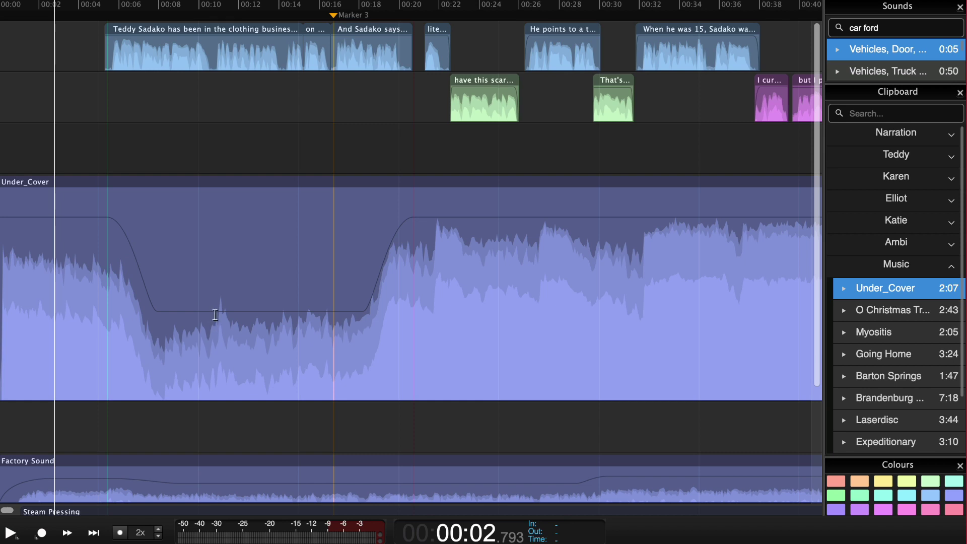
{"action": "left_click", "coordinate": [221, 258]}
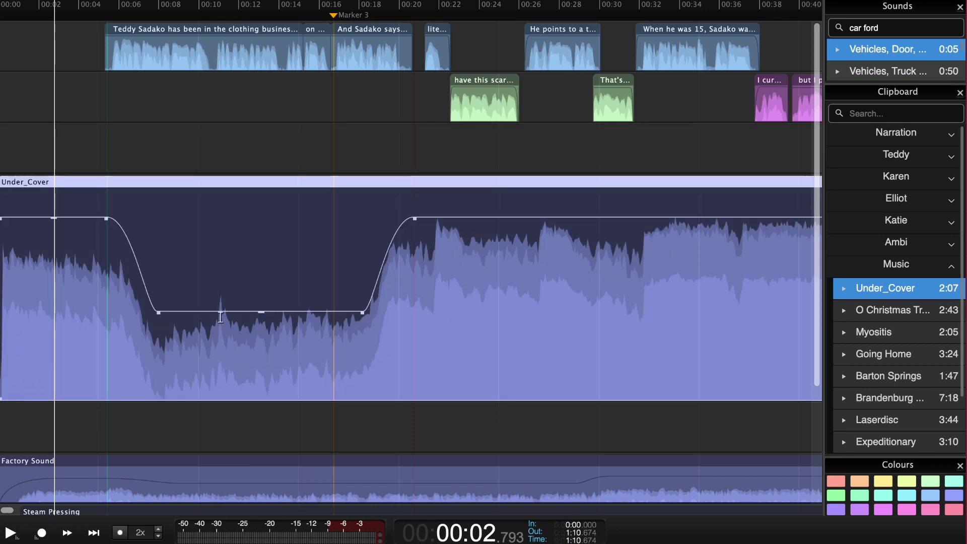
{"action": "key", "text": "space"}
{"action": "left_click_drag", "start_coordinate": [222, 311], "coordinate": [181, 282]}
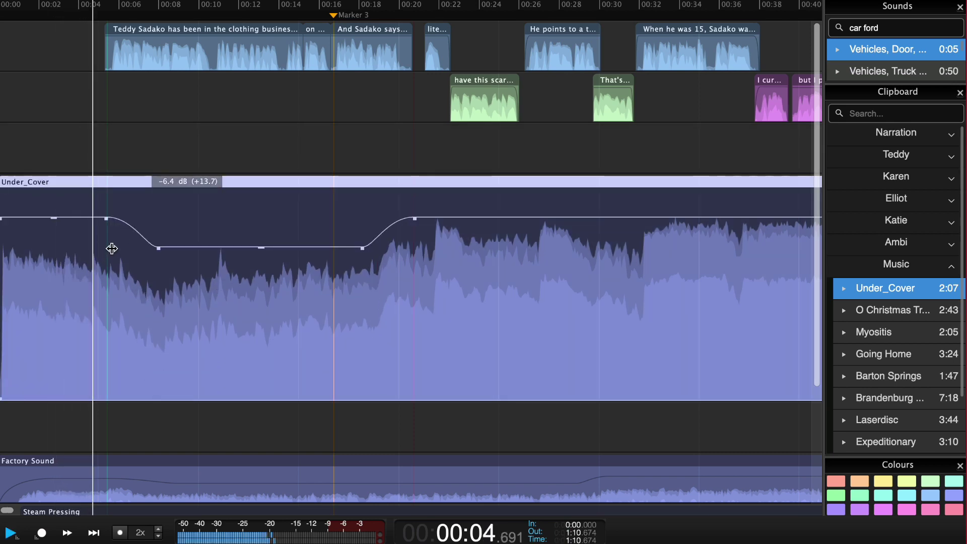
Shift the Under_Cover fade-down earlier and its fade-up later, and lower the level between them a little.
{"action": "left_click_drag", "start_coordinate": [138, 231], "coordinate": [113, 232]}
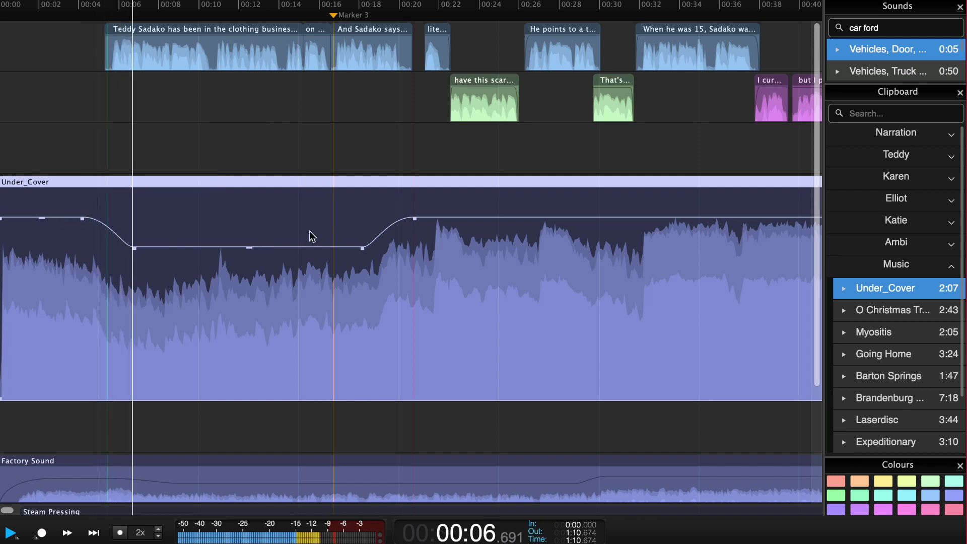
{"action": "left_click_drag", "start_coordinate": [380, 233], "coordinate": [394, 235]}
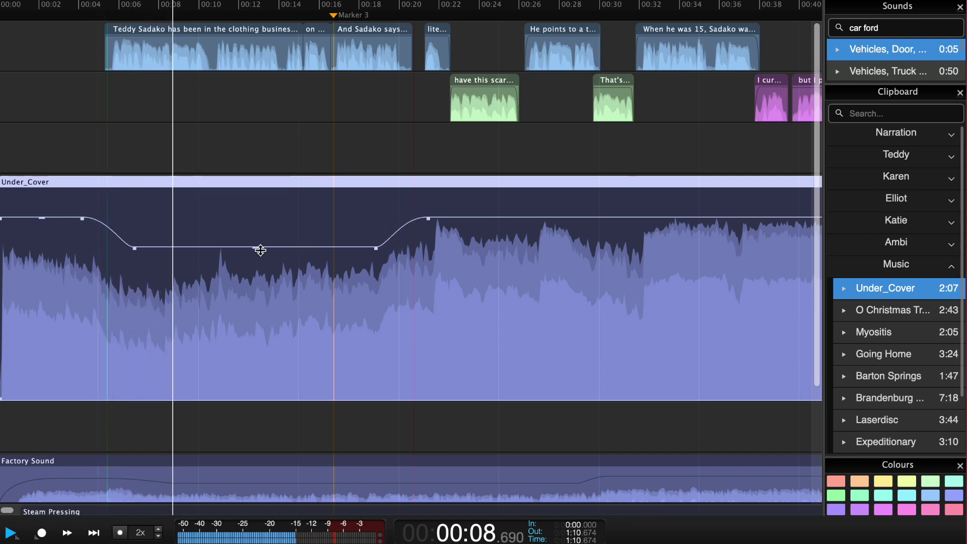
{"action": "left_click_drag", "start_coordinate": [259, 248], "coordinate": [279, 276]}
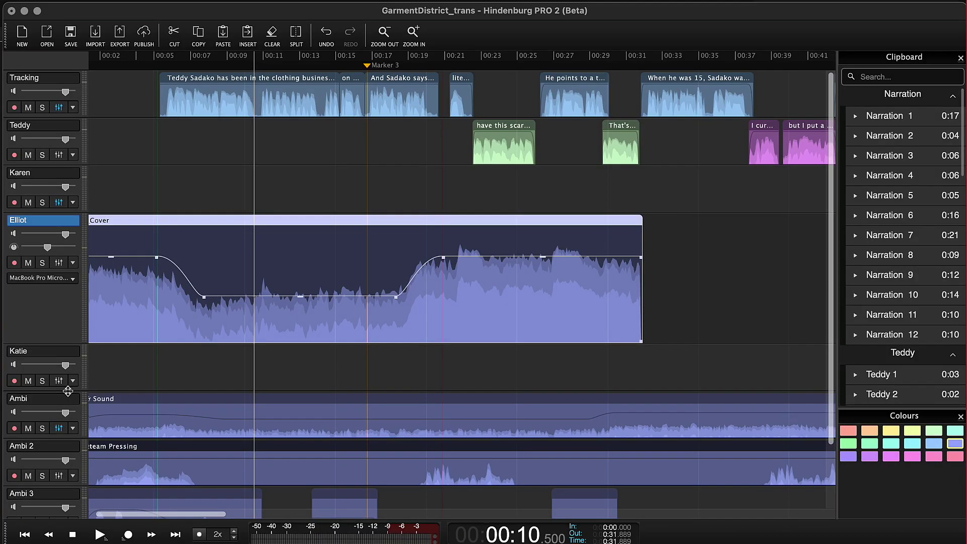
Enlarge the empty fifth track's height, set the cursor at 0:11.915 and select the Factory Sound clip.
{"action": "left_click_drag", "start_coordinate": [68, 391], "coordinate": [69, 439]}
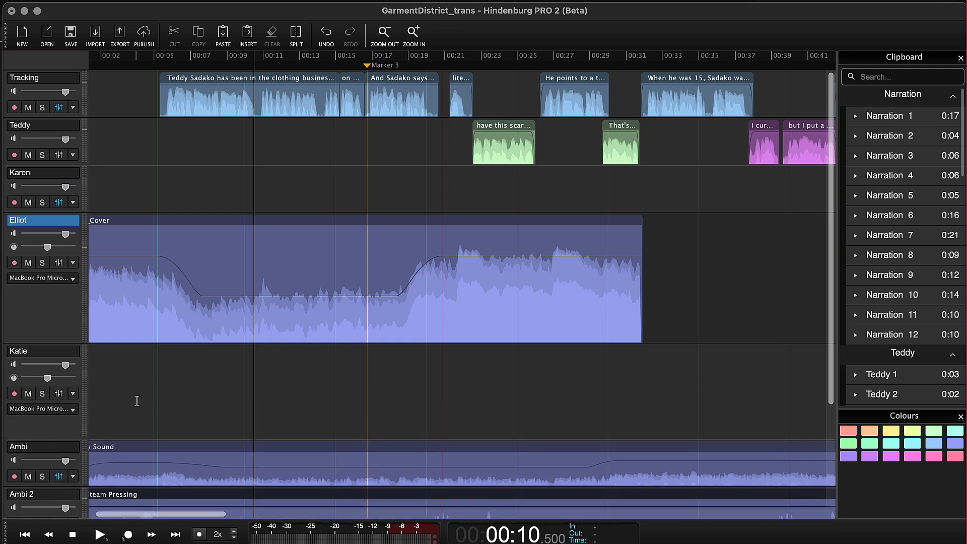
{"action": "left_click", "coordinate": [280, 306]}
{"action": "left_click", "coordinate": [267, 232]}
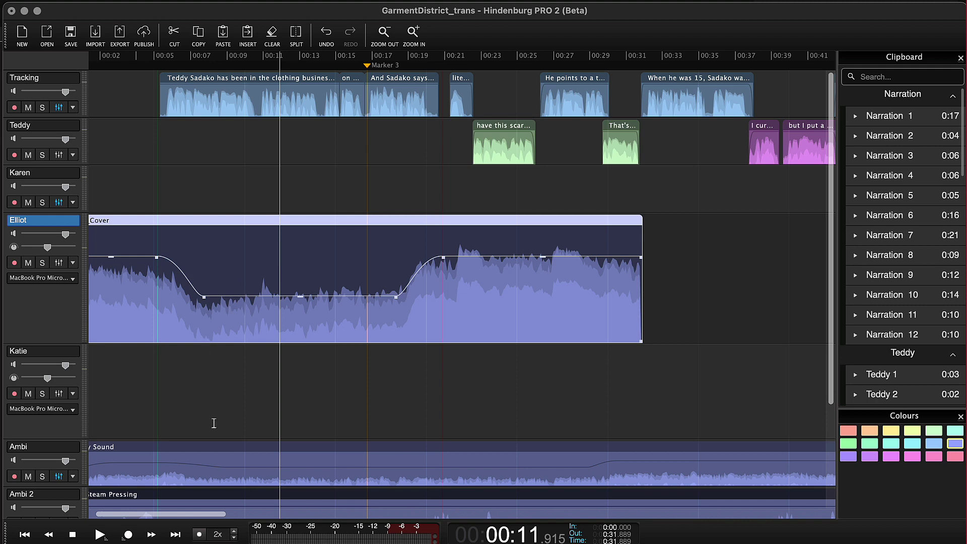
{"action": "left_click", "coordinate": [203, 448]}
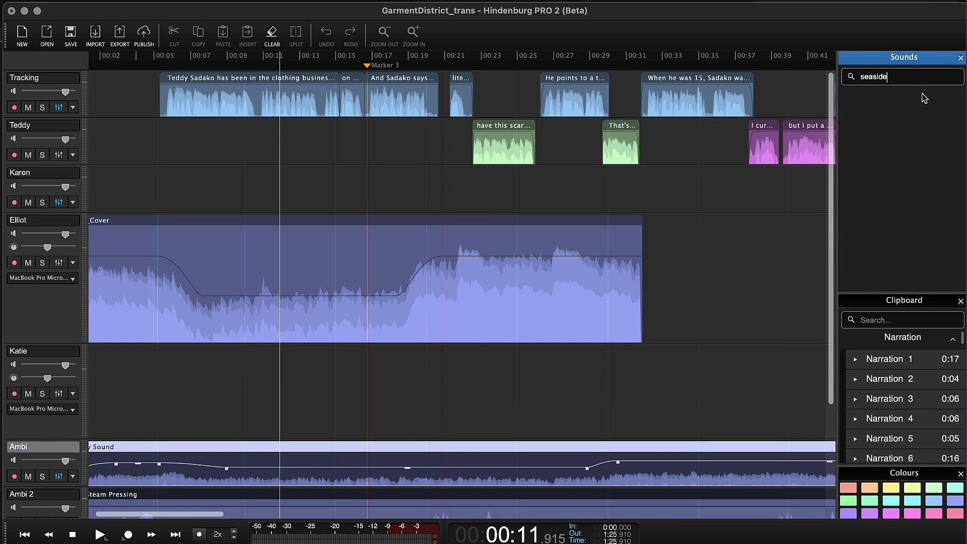
Place the first "seaside" sound, the 1:59 Red Beach ambience, on the fifth track at about 0:03.1 and play it back.
{"action": "left_click", "coordinate": [918, 97]}
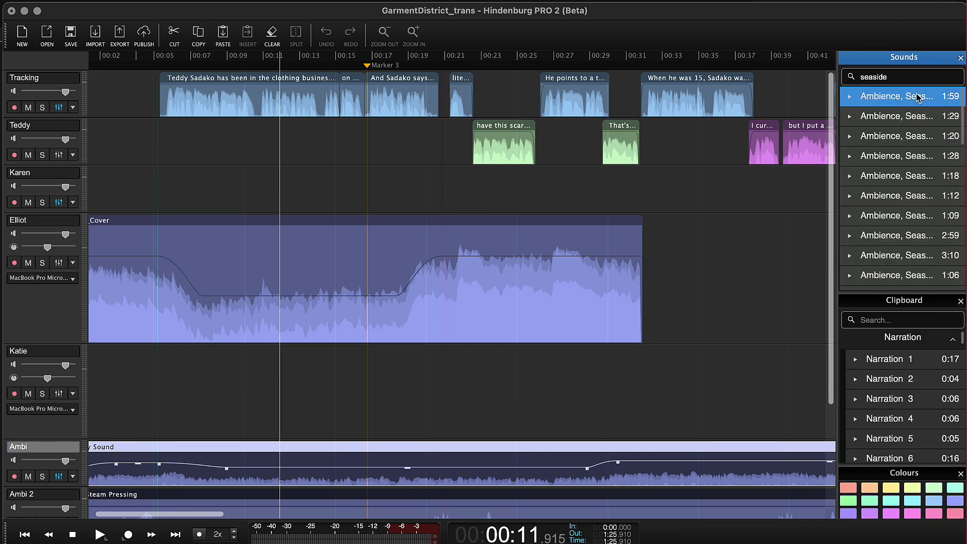
{"action": "left_click_drag", "start_coordinate": [917, 98], "coordinate": [147, 388]}
{"action": "left_click", "coordinate": [199, 349]}
{"action": "key", "text": "space"}
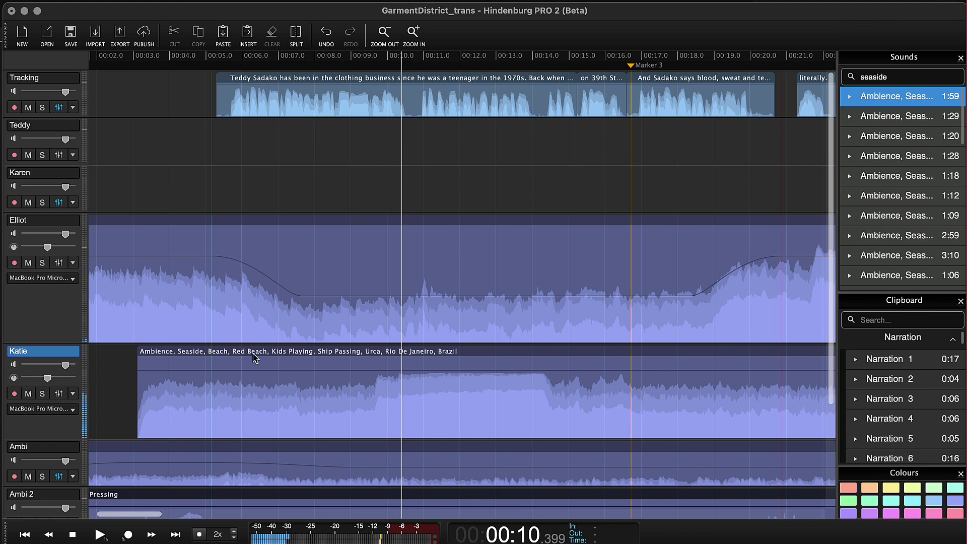
Move the seaside ambience clip to 0:00.000 and play the mix from the beginning.
{"action": "left_click_drag", "start_coordinate": [266, 353], "coordinate": [202, 353]}
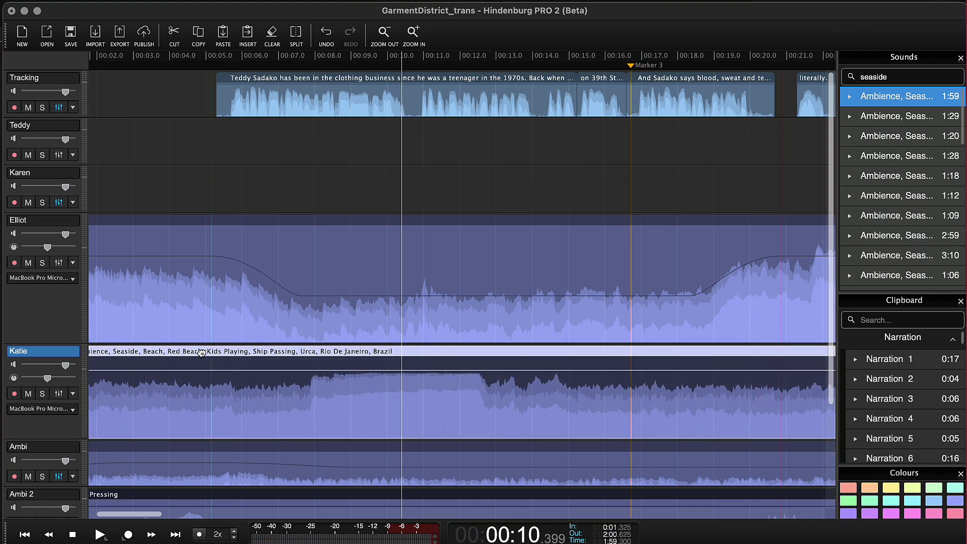
{"action": "scroll", "coordinate": [163, 364], "scroll_direction": "left", "scroll_amount": 3}
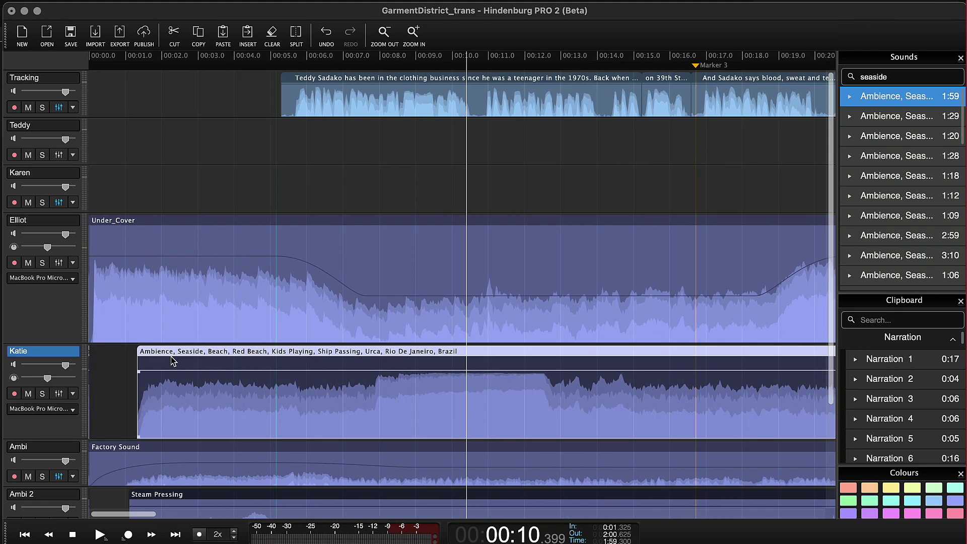
{"action": "left_click_drag", "start_coordinate": [193, 352], "coordinate": [128, 362]}
{"action": "left_click", "coordinate": [130, 206]}
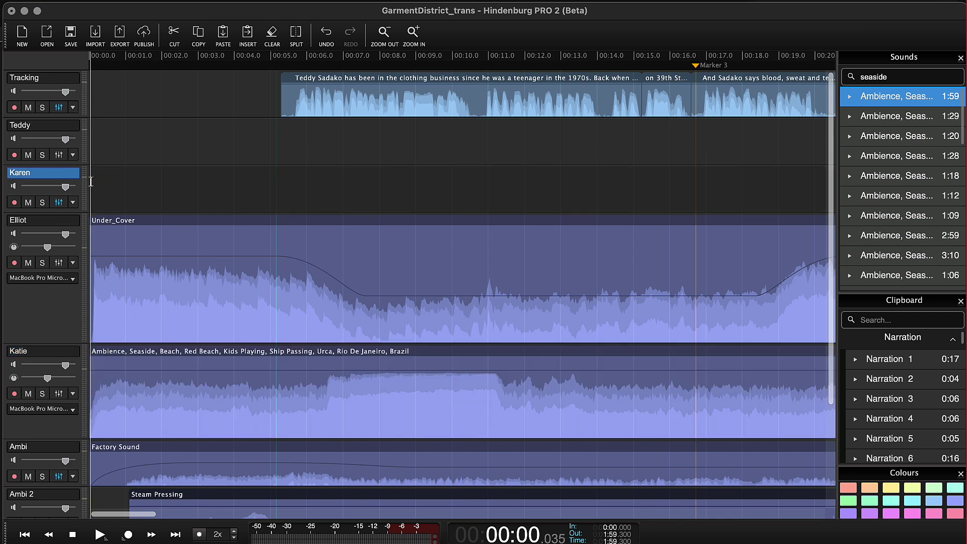
{"action": "key", "text": "space"}
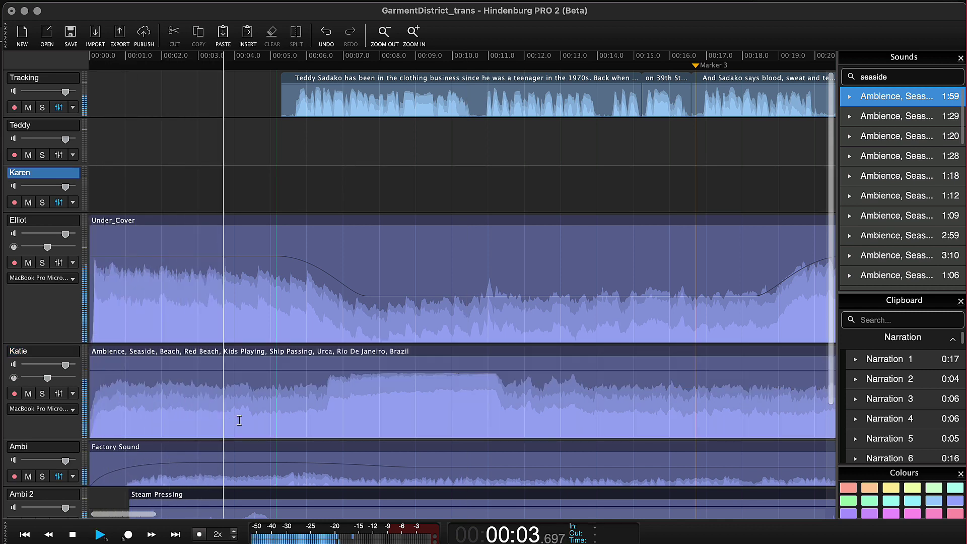
{"action": "key", "text": "space"}
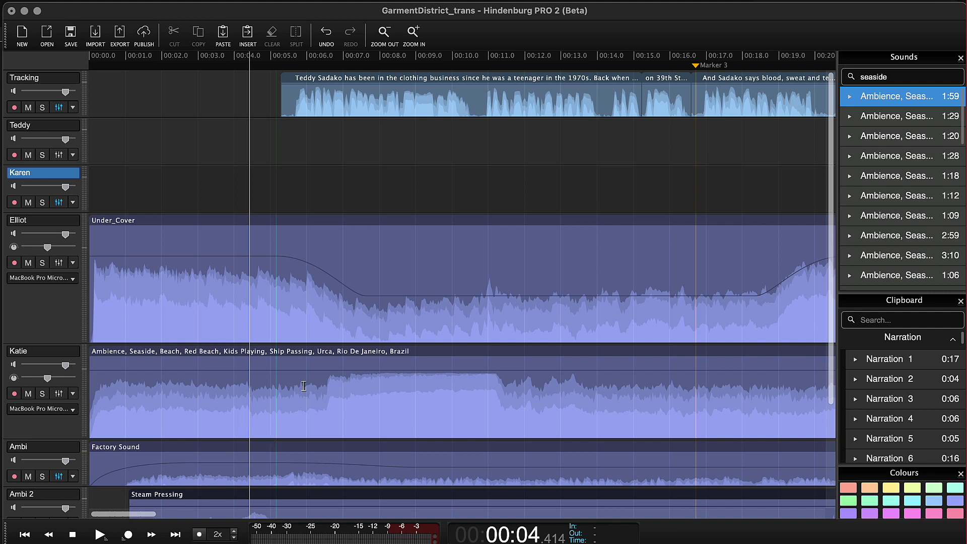
{"action": "key", "text": "super+minus"}
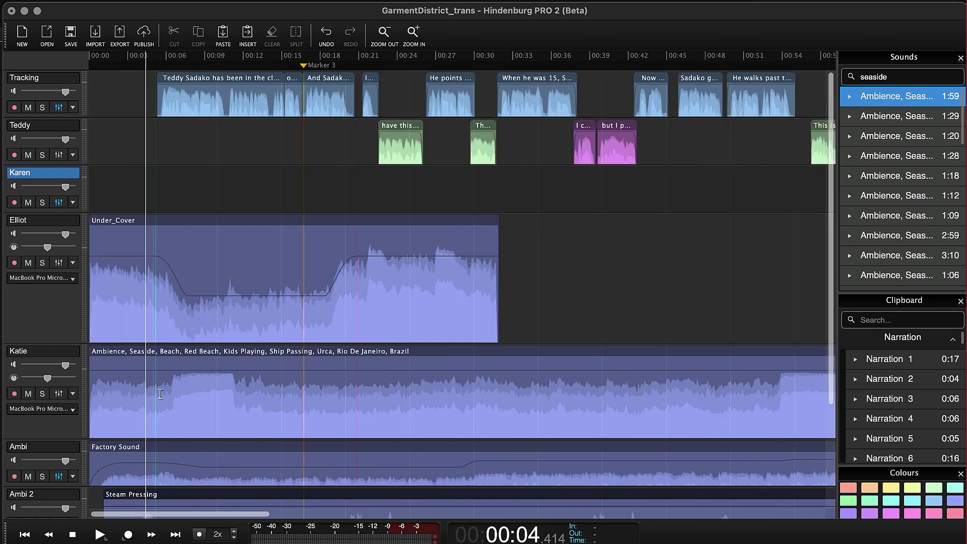
{"action": "left_click_drag", "start_coordinate": [140, 424], "coordinate": [508, 428]}
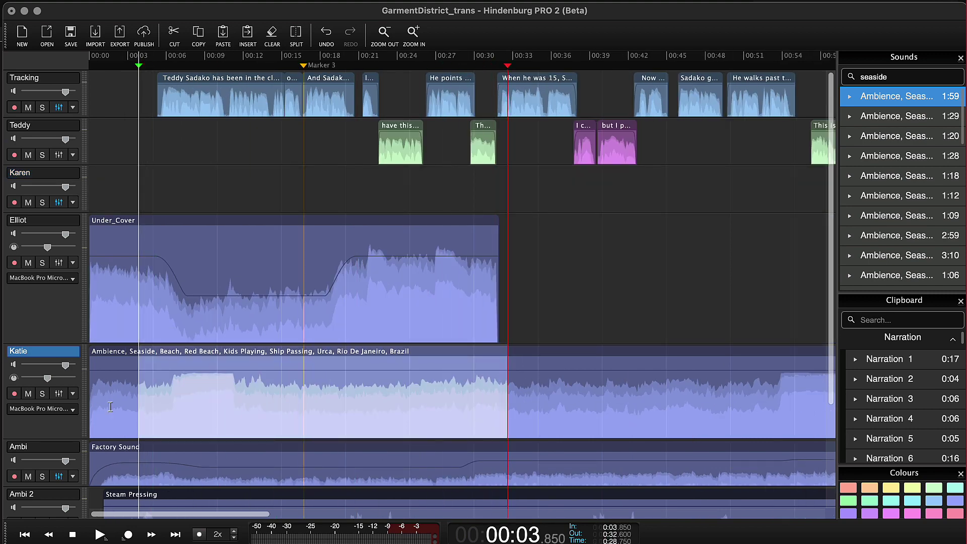
{"action": "key", "text": "space"}
Select the short range from 0:05.438 to 0:06.675 in the seaside ambience, just before its louder section.
{"action": "left_click", "coordinate": [122, 420]}
{"action": "key", "text": "super+plus"}
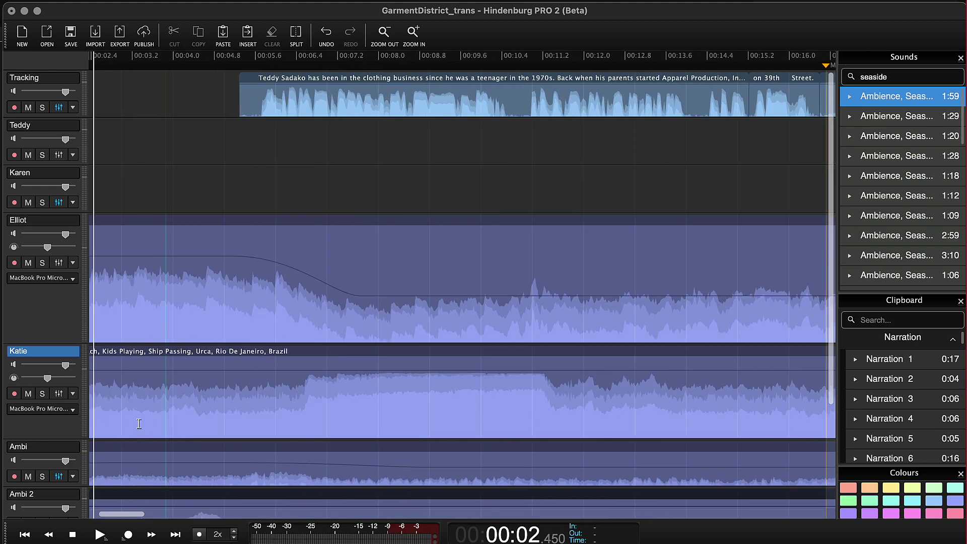
{"action": "left_click_drag", "start_coordinate": [248, 423], "coordinate": [311, 426]}
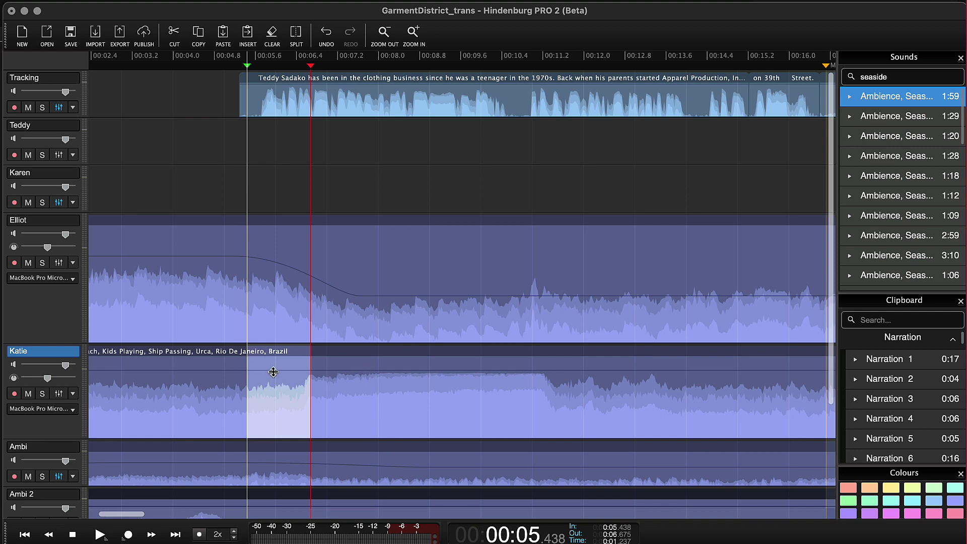
Try lowering the volume within only the selected range of the seaside ambience, and undo it.
{"action": "left_click_drag", "start_coordinate": [277, 370], "coordinate": [276, 418]}
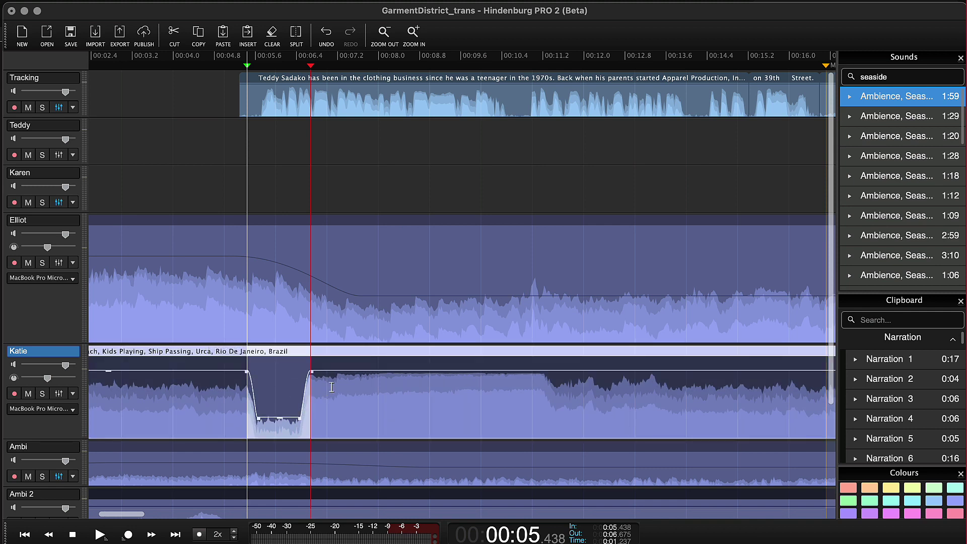
{"action": "key", "text": "super+z"}
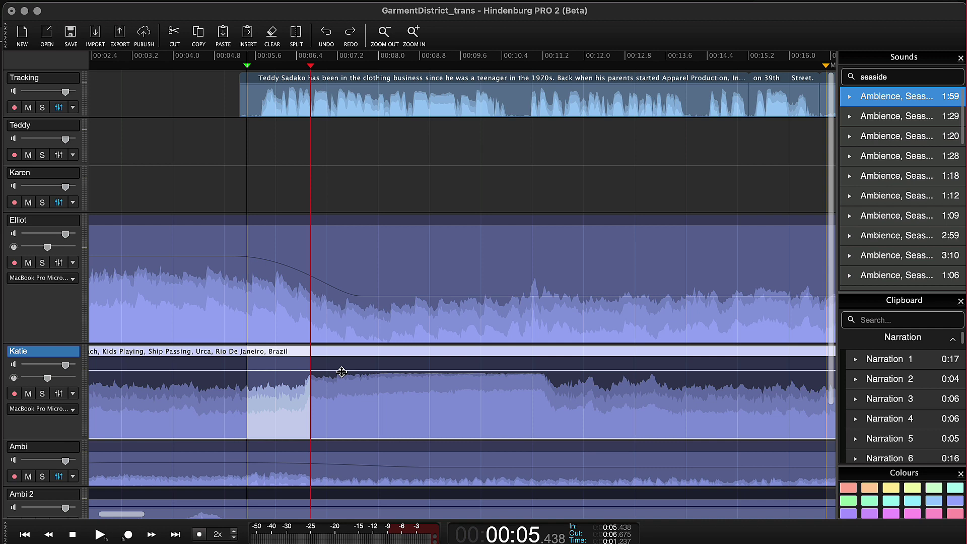
Fade the seaside ambience down across the selected range by lowering everything after it, and check the level over the whole clip.
{"action": "left_click_drag", "start_coordinate": [342, 371], "coordinate": [343, 393]}
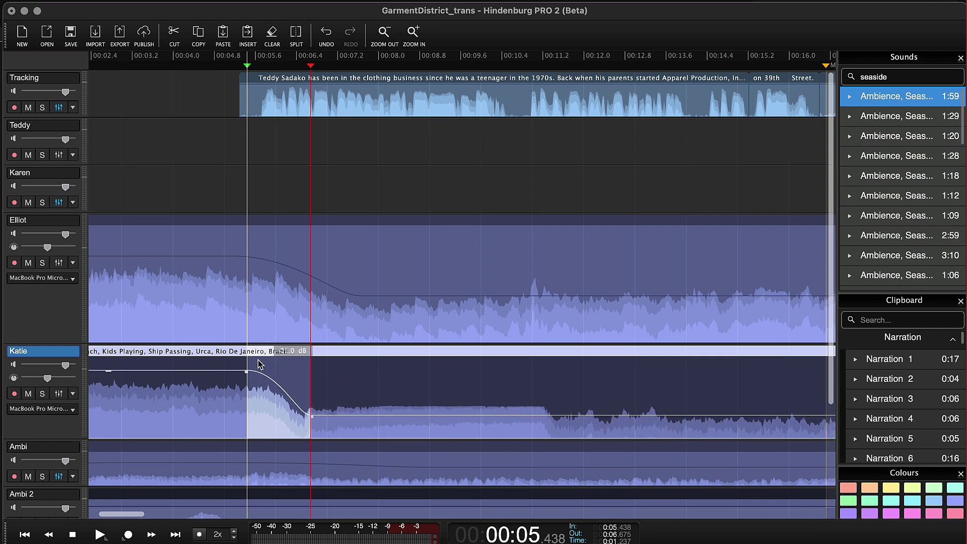
{"action": "key", "text": "super+minus"}
{"action": "key", "text": "super+minus"}
{"action": "key", "text": "super+minus"}
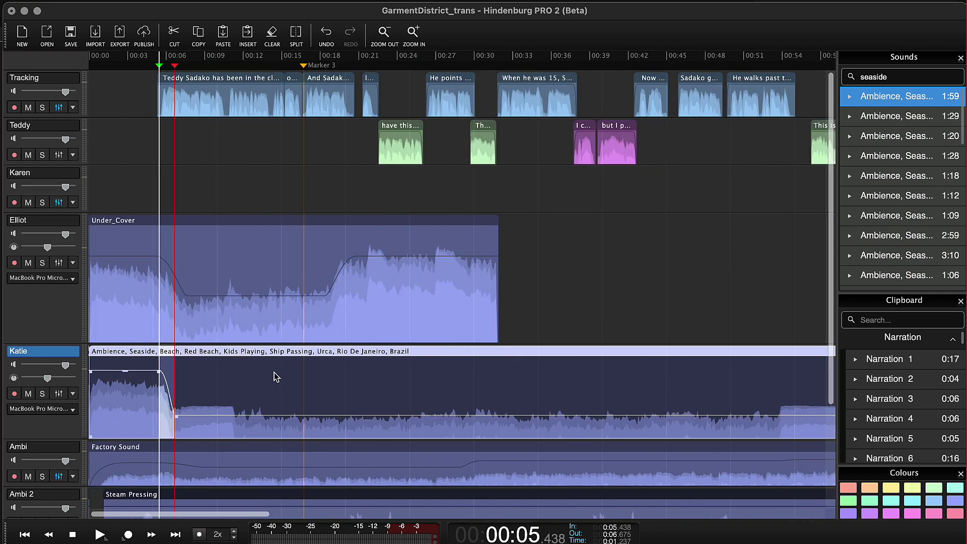
{"action": "key", "text": "super+minus"}
{"action": "key", "text": "super+minus"}
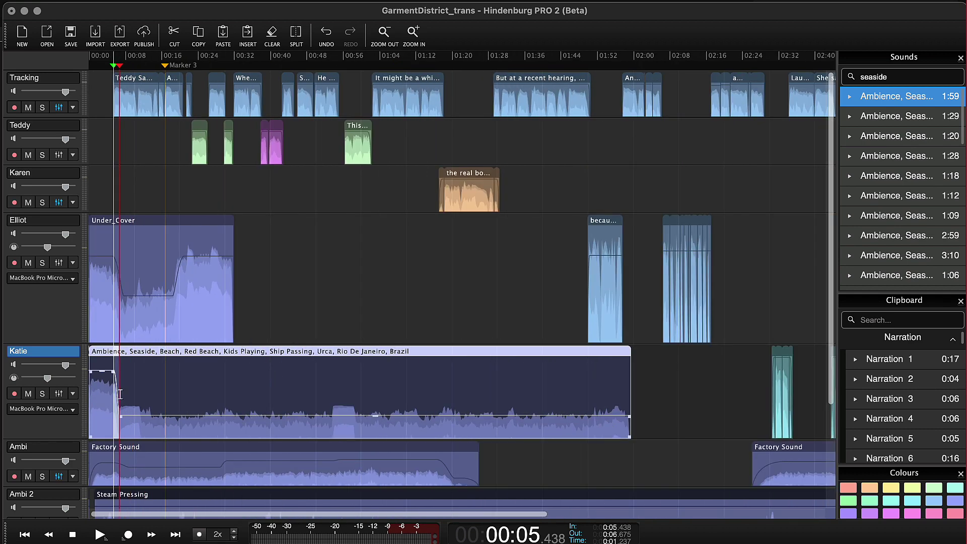
{"action": "key", "text": "super+plus"}
{"action": "key", "text": "super+plus"}
{"action": "key", "text": "super+plus"}
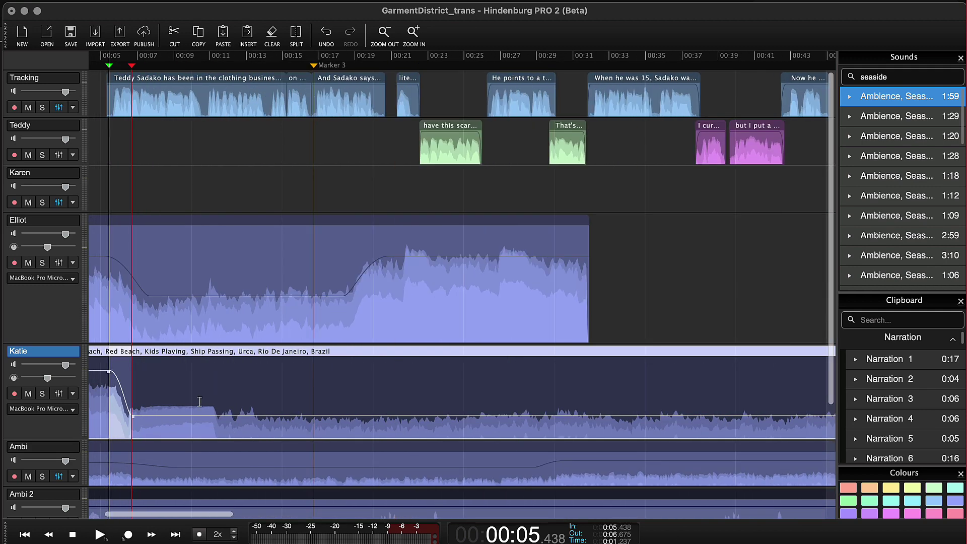
Select a short range of the seaside ambience from about 0:20 to 0:21.5, in the pause before the "literally" narration clip.
{"action": "left_click", "coordinate": [351, 408]}
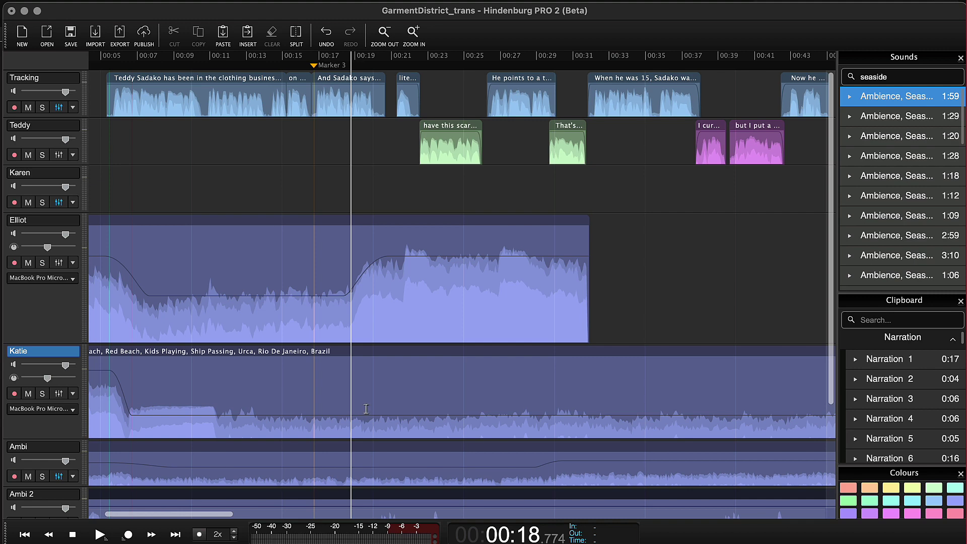
{"action": "key", "text": "super+plus"}
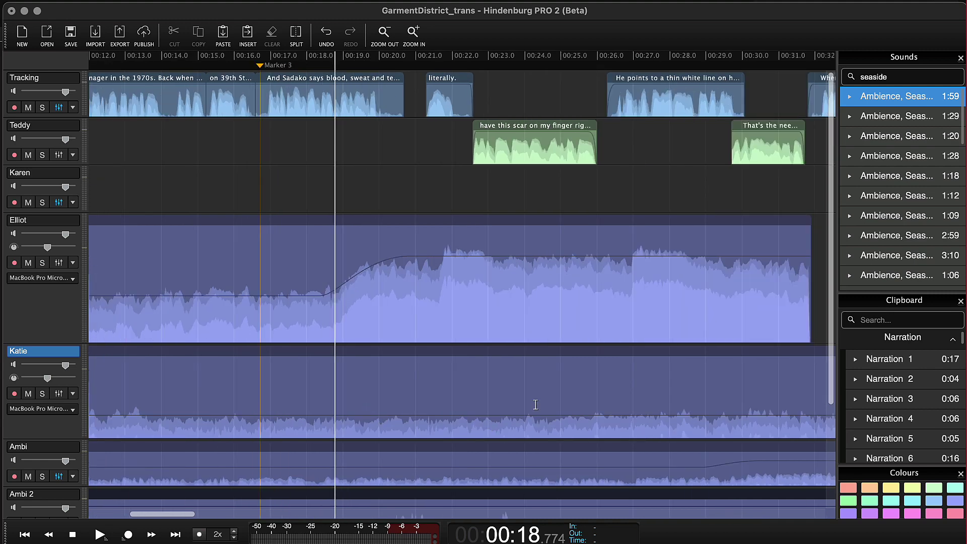
{"action": "left_click", "coordinate": [399, 405]}
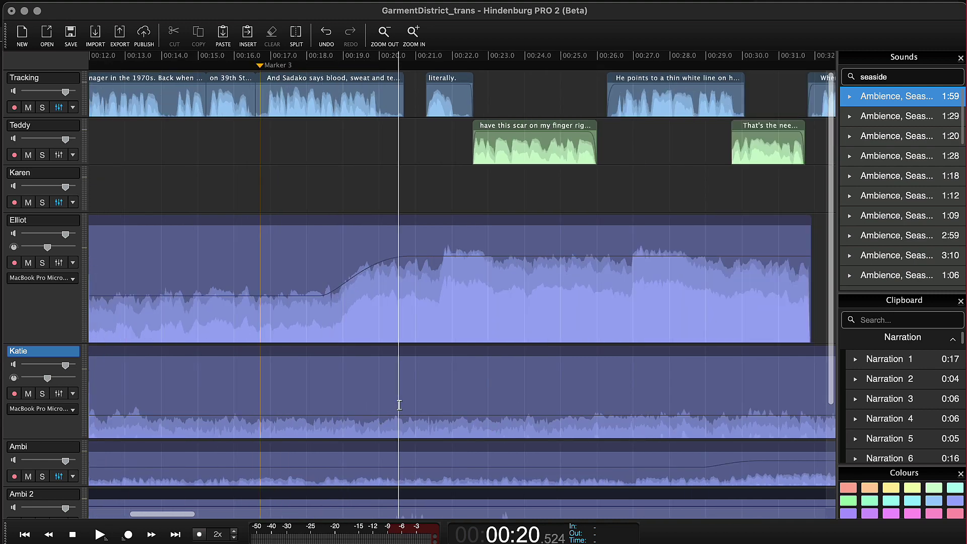
{"action": "key", "text": "super+plus"}
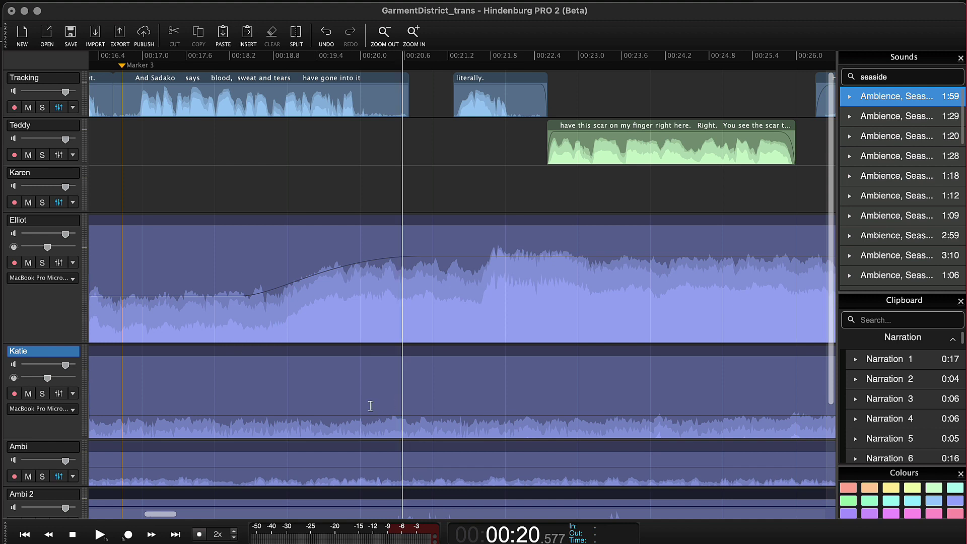
{"action": "left_click_drag", "start_coordinate": [370, 406], "coordinate": [471, 392]}
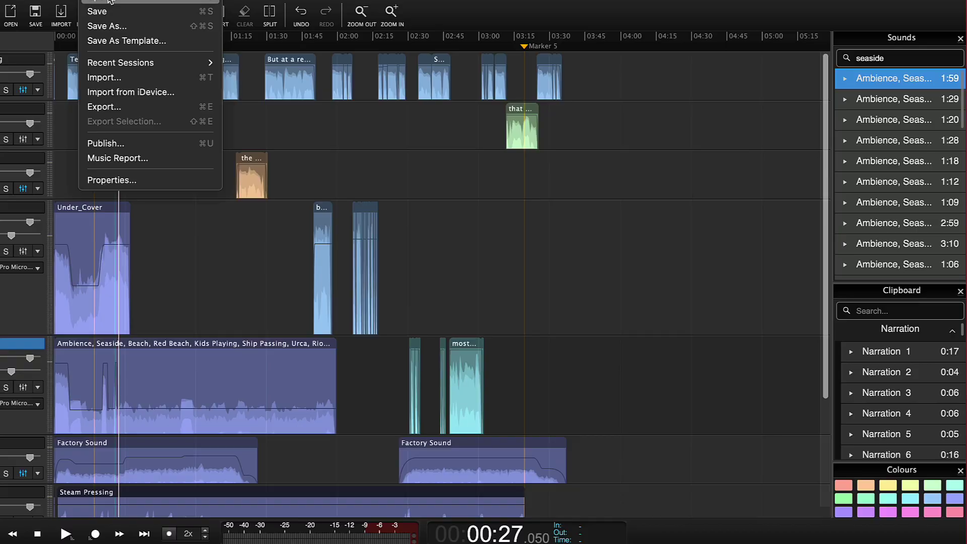
Reopen the recent session GarmentDistrict_trans.nhsx without saving the changes to the current one.
{"action": "mouse_move", "coordinate": [146, 64]}
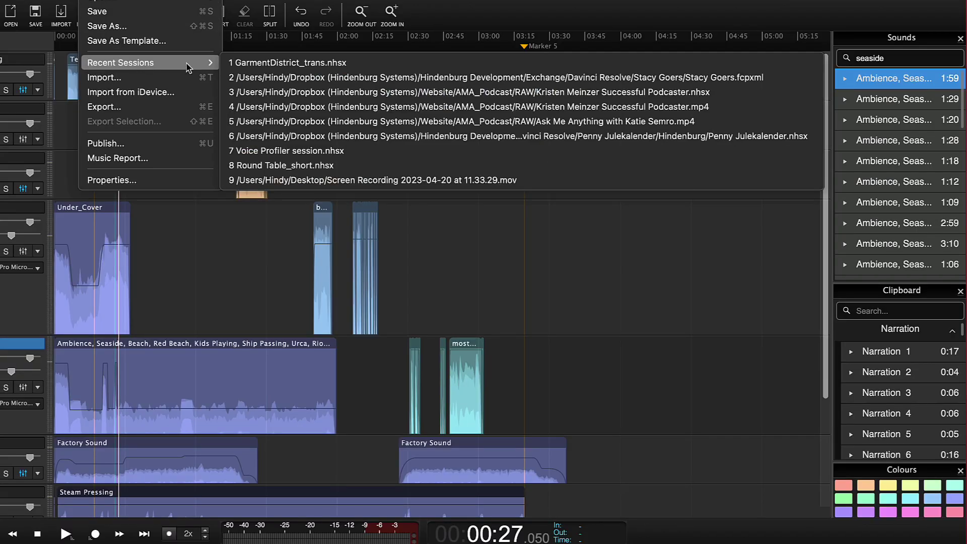
{"action": "left_click", "coordinate": [277, 63]}
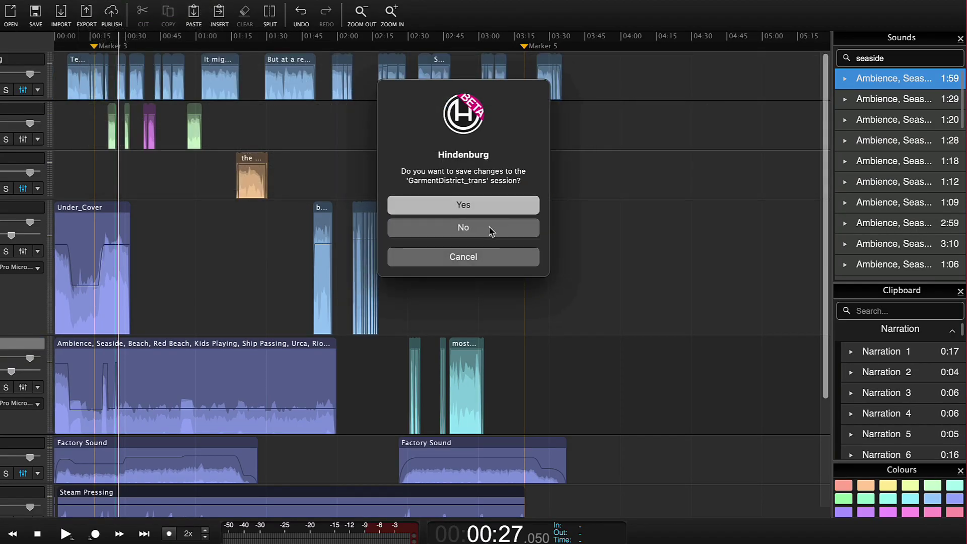
{"action": "left_click", "coordinate": [488, 227]}
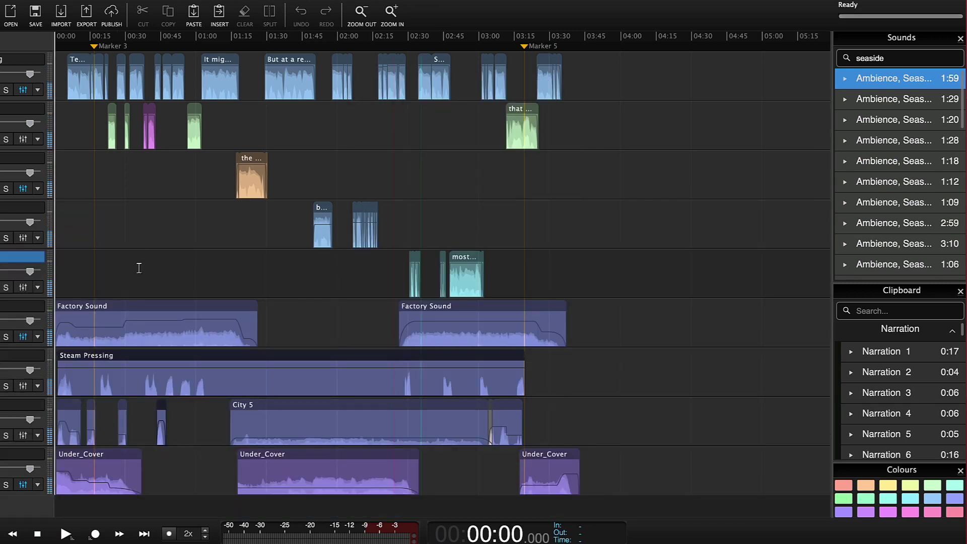
Show the Manuscript below the timeline and enlarge it so several paragraphs fit.
{"action": "scroll", "coordinate": [113, 103], "scroll_direction": "up", "scroll_amount": 2}
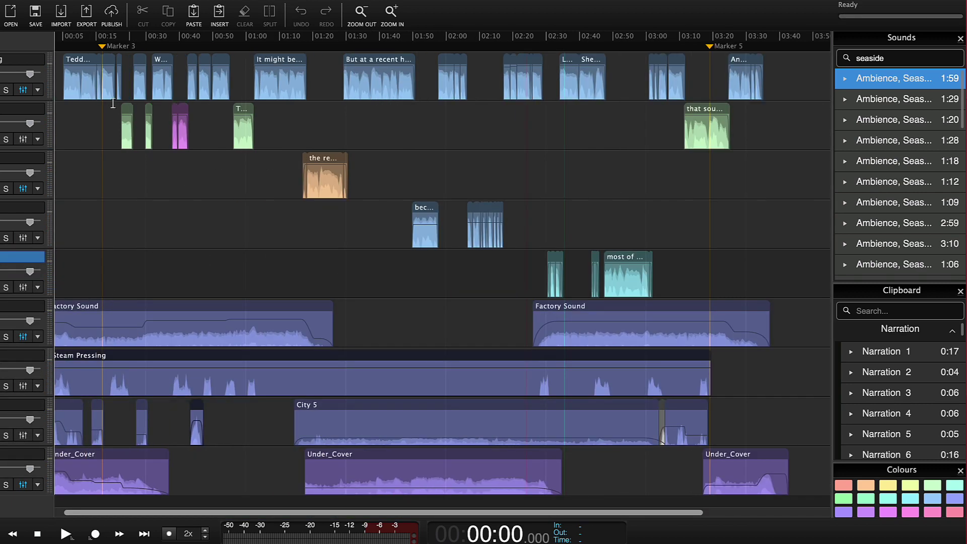
{"action": "scroll", "coordinate": [132, 154], "scroll_direction": "up", "scroll_amount": 4}
{"action": "scroll", "coordinate": [132, 153], "scroll_direction": "down", "scroll_amount": 3}
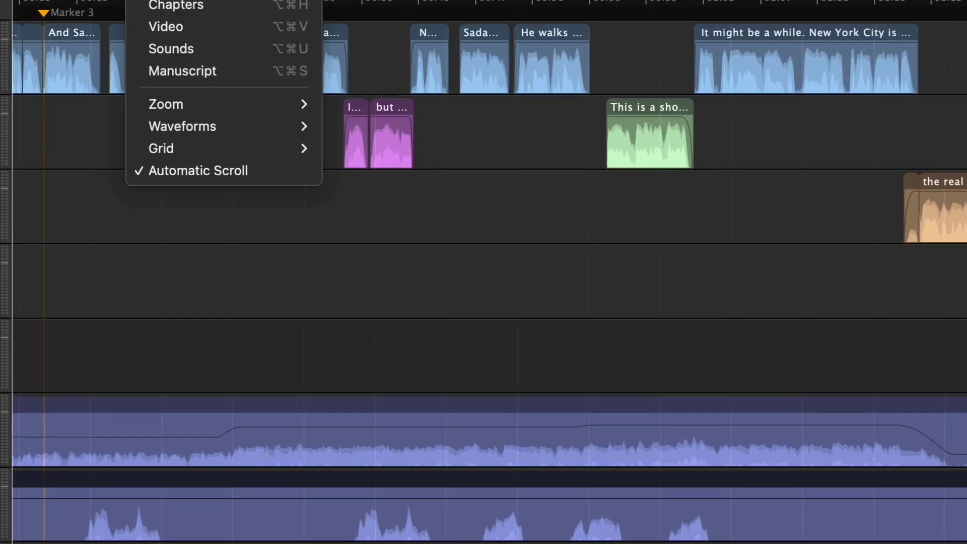
{"action": "left_click", "coordinate": [204, 71]}
{"action": "left_click_drag", "start_coordinate": [433, 480], "coordinate": [438, 288]}
{"action": "scroll", "coordinate": [223, 174], "scroll_direction": "down", "scroll_amount": 5}
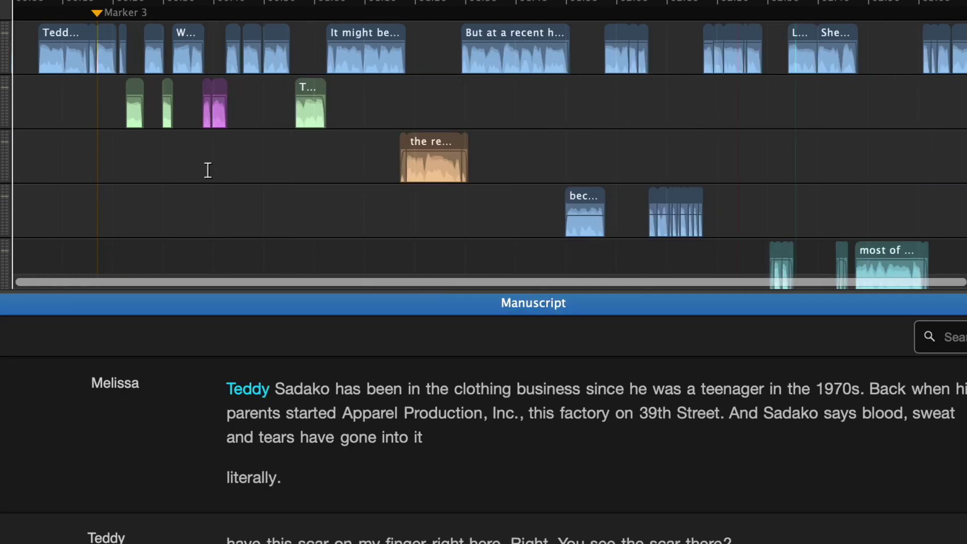
Select the opening narration clip on the Tracking track and compare it with its matching text in the manuscript.
{"action": "scroll", "coordinate": [32, 50], "scroll_direction": "up", "scroll_amount": 6}
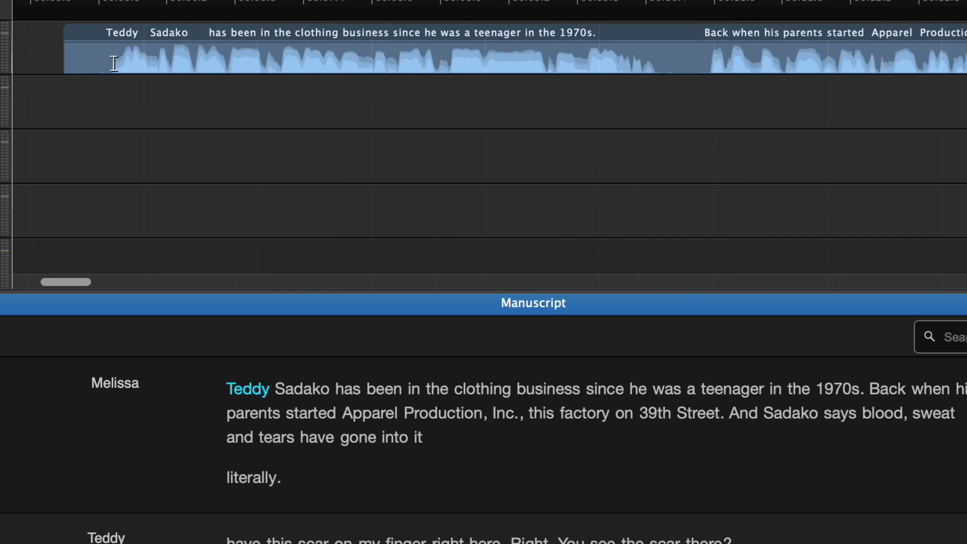
{"action": "scroll", "coordinate": [140, 58], "scroll_direction": "down", "scroll_amount": 1}
{"action": "left_click", "coordinate": [175, 39]}
{"action": "scroll", "coordinate": [174, 38], "scroll_direction": "down", "scroll_amount": 2}
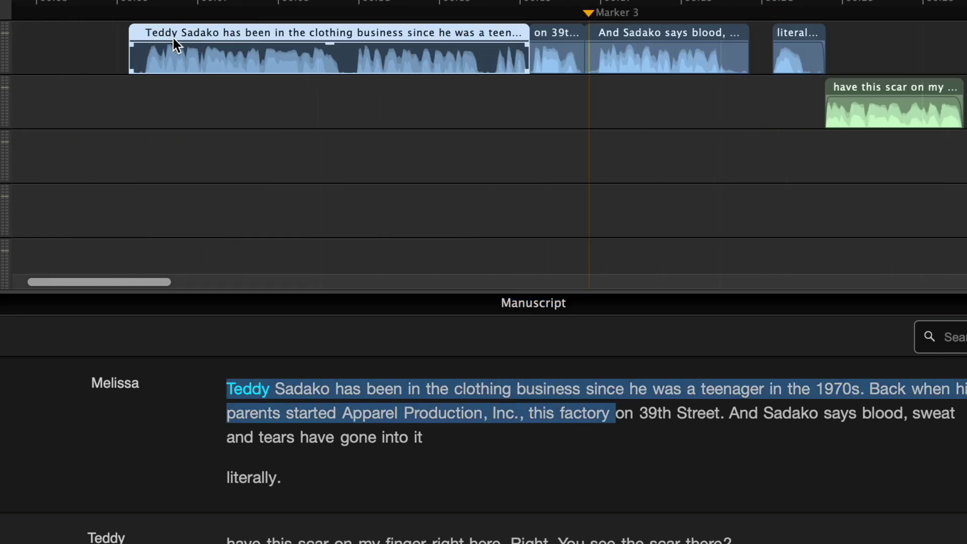
{"action": "scroll", "coordinate": [159, 56], "scroll_direction": "up", "scroll_amount": 2}
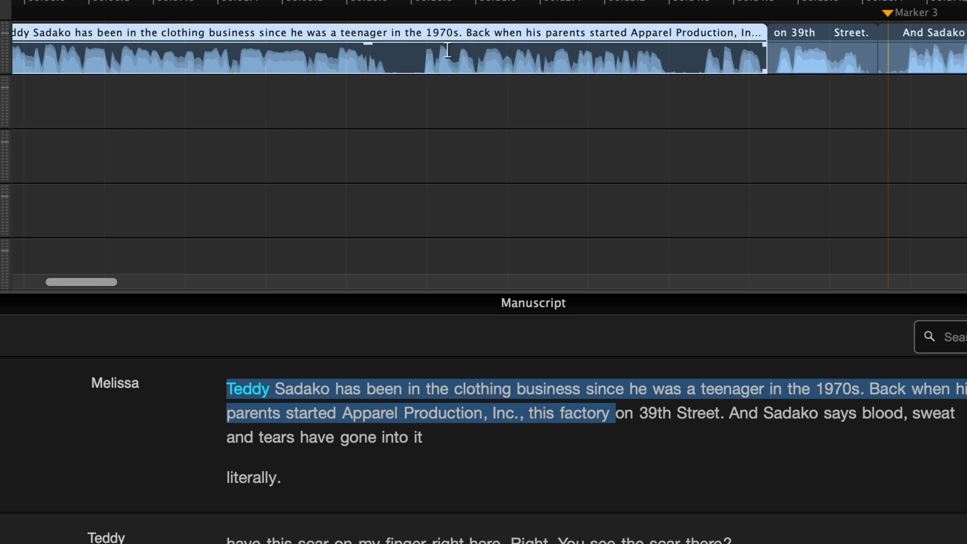
{"action": "scroll", "coordinate": [162, 72], "scroll_direction": "down", "scroll_amount": 2}
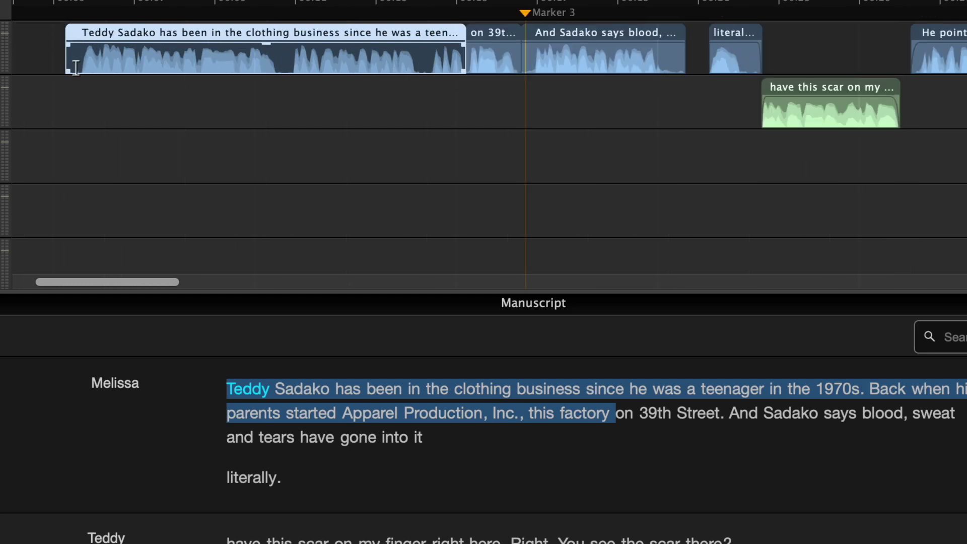
Play the opening narration from the first word and follow the spoken words in the manuscript.
{"action": "left_click", "coordinate": [80, 85]}
{"action": "scroll", "coordinate": [91, 90], "scroll_direction": "up", "scroll_amount": 3}
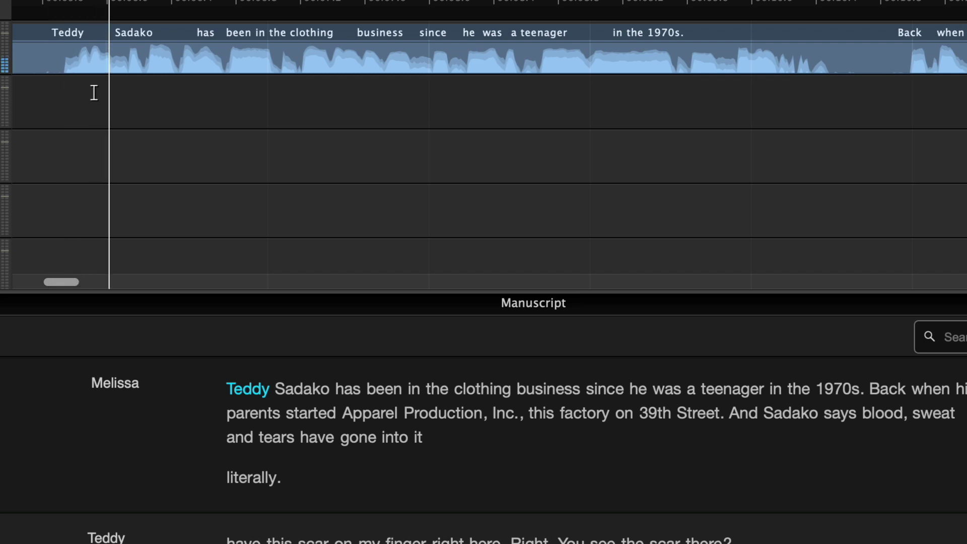
{"action": "scroll", "coordinate": [93, 93], "scroll_direction": "down", "scroll_amount": 2}
{"action": "scroll", "coordinate": [94, 92], "scroll_direction": "down", "scroll_amount": 1}
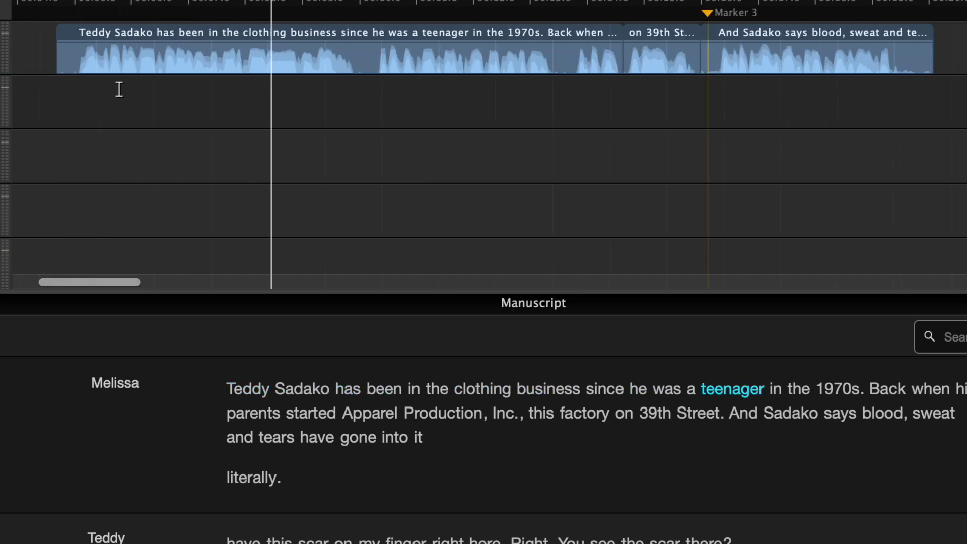
Inspect the volume curves of the opening Factory Sound, Steam Pressing, Ambi 3 and Under_Cover clips one after another.
{"action": "scroll", "coordinate": [108, 95], "scroll_direction": "down", "scroll_amount": 5}
{"action": "scroll", "coordinate": [107, 100], "scroll_direction": "down", "scroll_amount": 5}
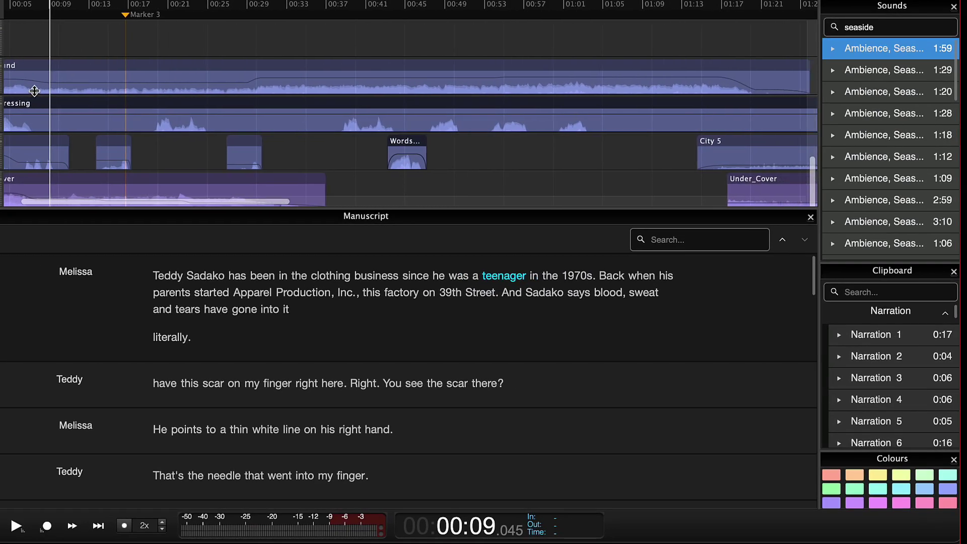
{"action": "scroll", "coordinate": [34, 90], "scroll_direction": "left", "scroll_amount": 3}
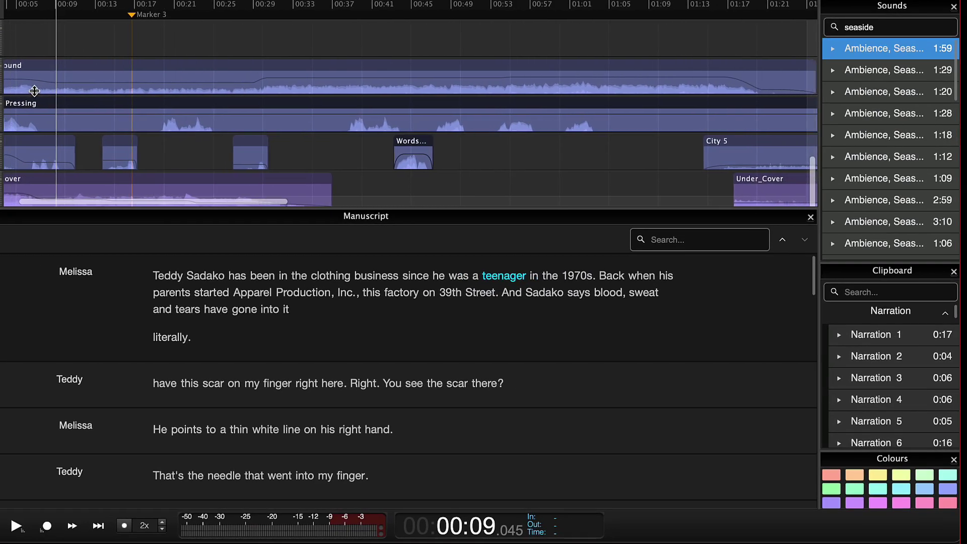
{"action": "left_click", "coordinate": [43, 75]}
{"action": "scroll", "coordinate": [56, 73], "scroll_direction": "down", "scroll_amount": 1}
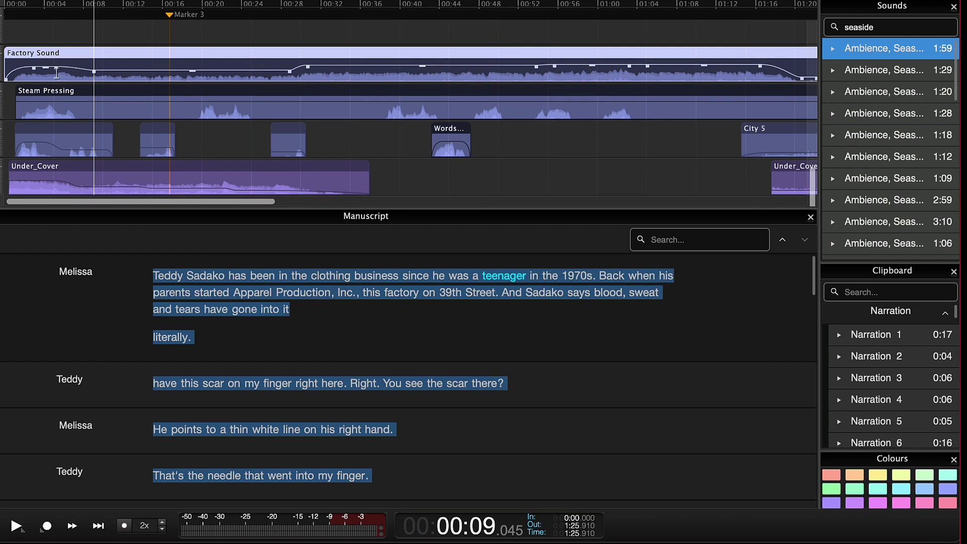
{"action": "left_click", "coordinate": [74, 97]}
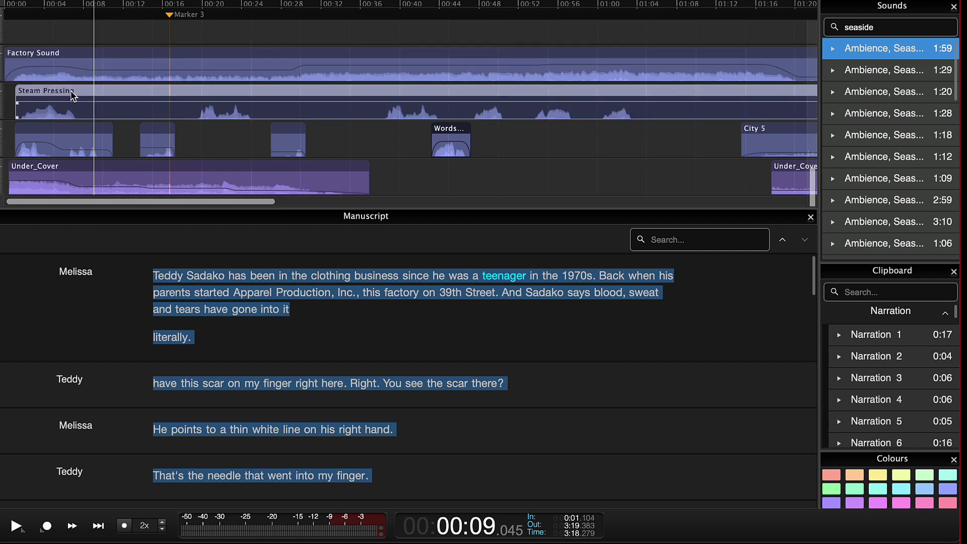
{"action": "left_click", "coordinate": [75, 144]}
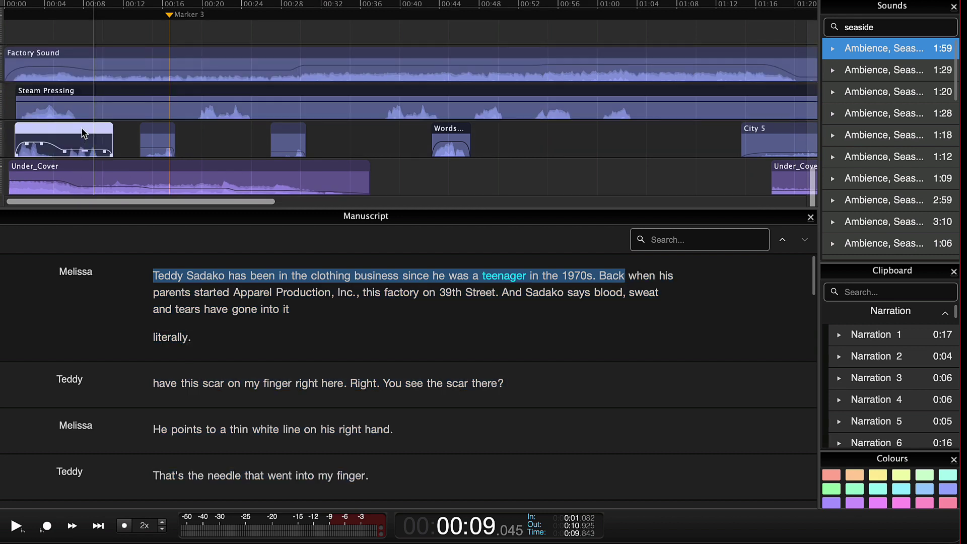
{"action": "left_click", "coordinate": [55, 174]}
{"action": "scroll", "coordinate": [36, 177], "scroll_direction": "up", "scroll_amount": 3}
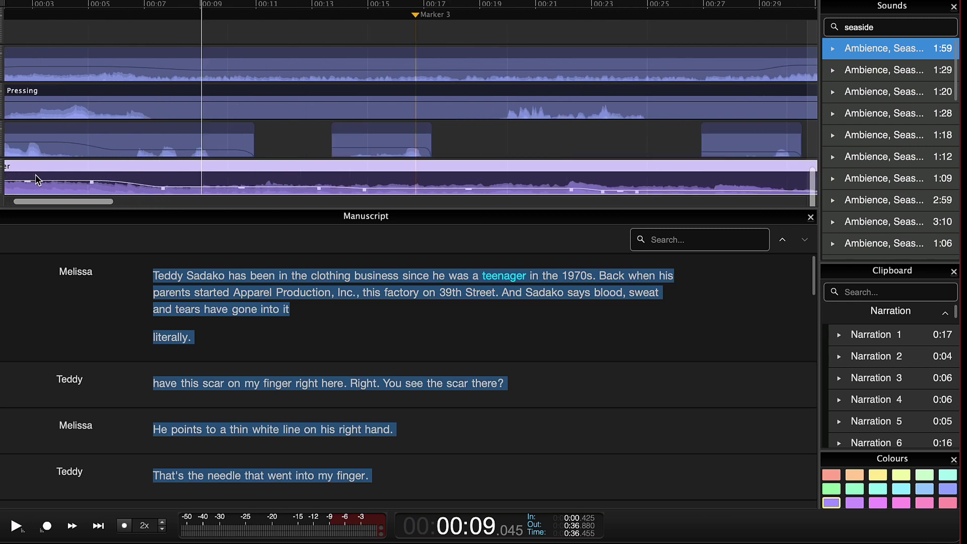
{"action": "scroll", "coordinate": [35, 174], "scroll_direction": "up", "scroll_amount": 3}
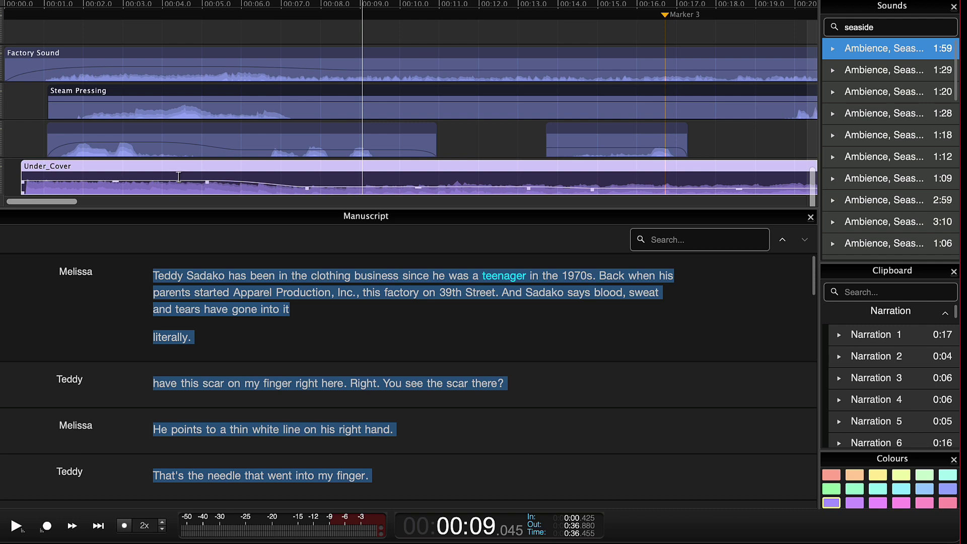
Compare the volume dip in the first Ambi 3 clip with the one in the Under_Cover music, placing the playhead at 0:06.425.
{"action": "left_click", "coordinate": [156, 126]}
{"action": "scroll", "coordinate": [151, 136], "scroll_direction": "up", "scroll_amount": 3}
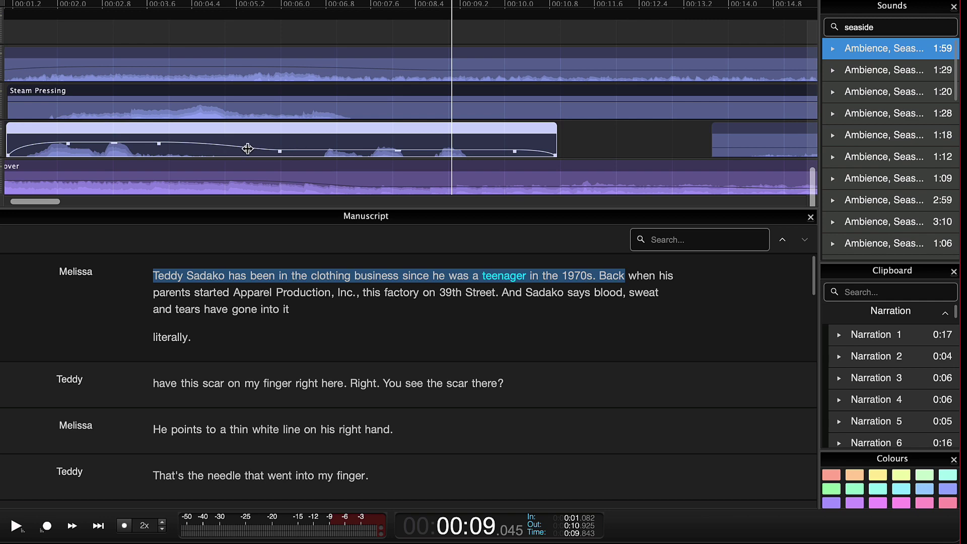
{"action": "left_click", "coordinate": [306, 175]}
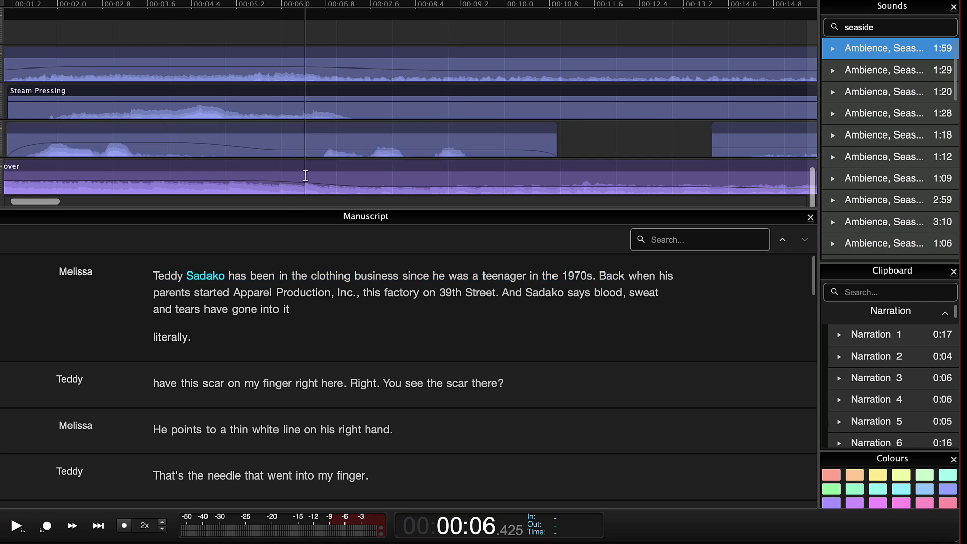
{"action": "left_click", "coordinate": [327, 172]}
{"action": "key", "text": "ctrl+minus"}
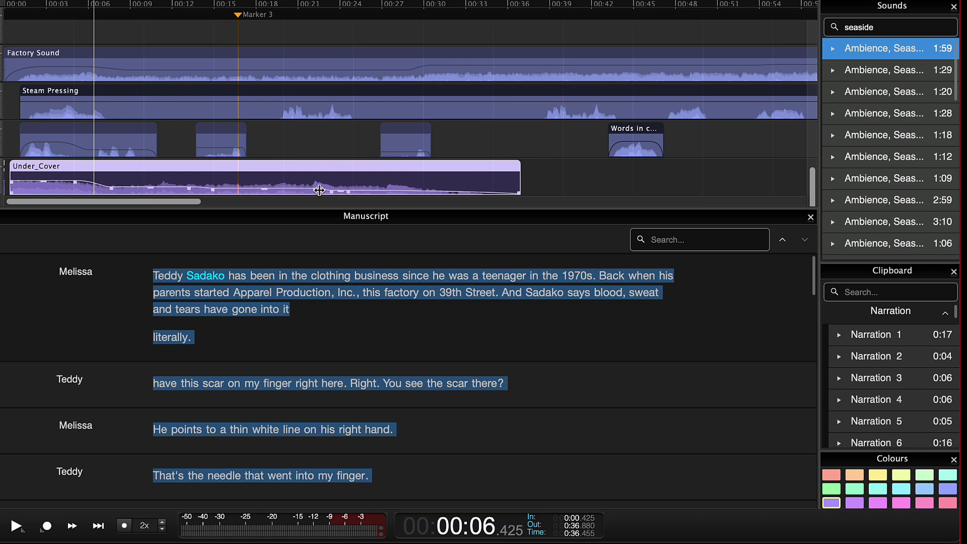
Inspect the Factory Sound clip's volume curve and review the voice tracks across the whole session.
{"action": "left_click", "coordinate": [379, 73]}
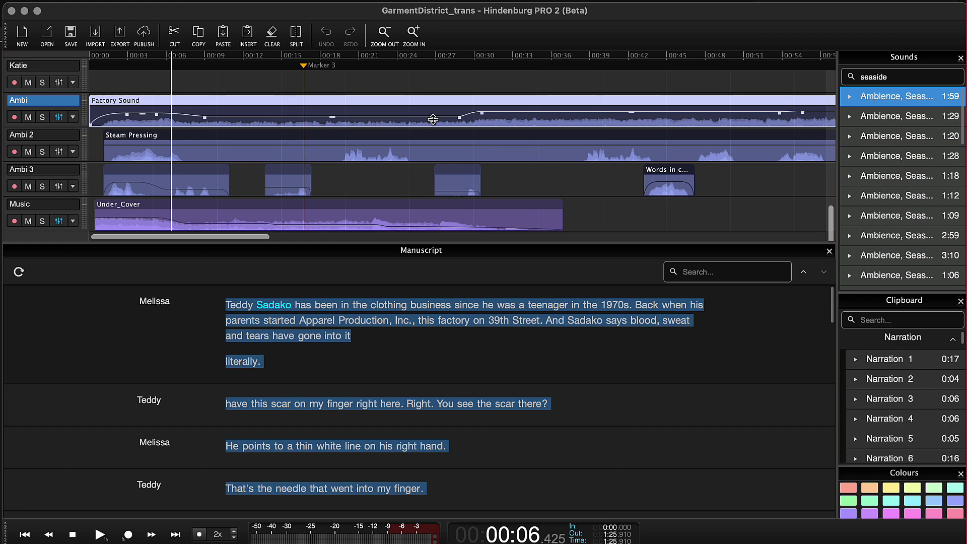
{"action": "key", "text": "ctrl+minus"}
{"action": "key", "text": "ctrl+minus"}
{"action": "scroll", "coordinate": [203, 141], "scroll_direction": "up", "scroll_amount": 3}
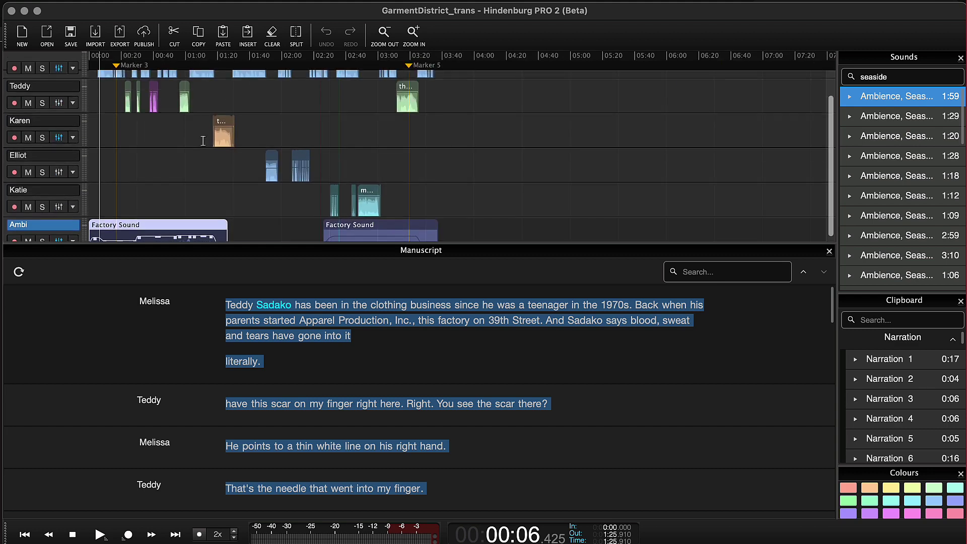
{"action": "key", "text": "ctrl+minus"}
{"action": "scroll", "coordinate": [121, 151], "scroll_direction": "up", "scroll_amount": 2}
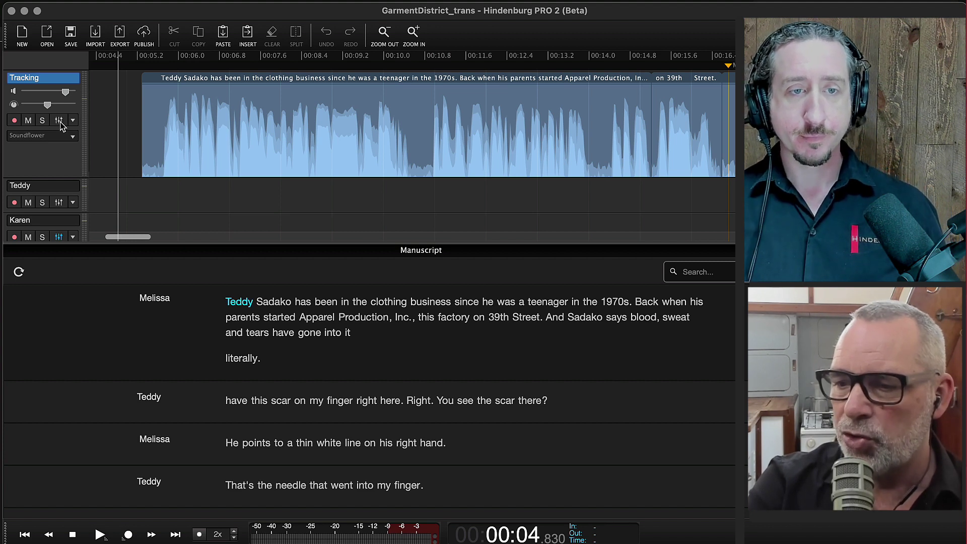
Add the Noise Reduction effect to the first effect slot of the Tracking track and move its window clear of the effects list.
{"action": "left_click", "coordinate": [59, 121]}
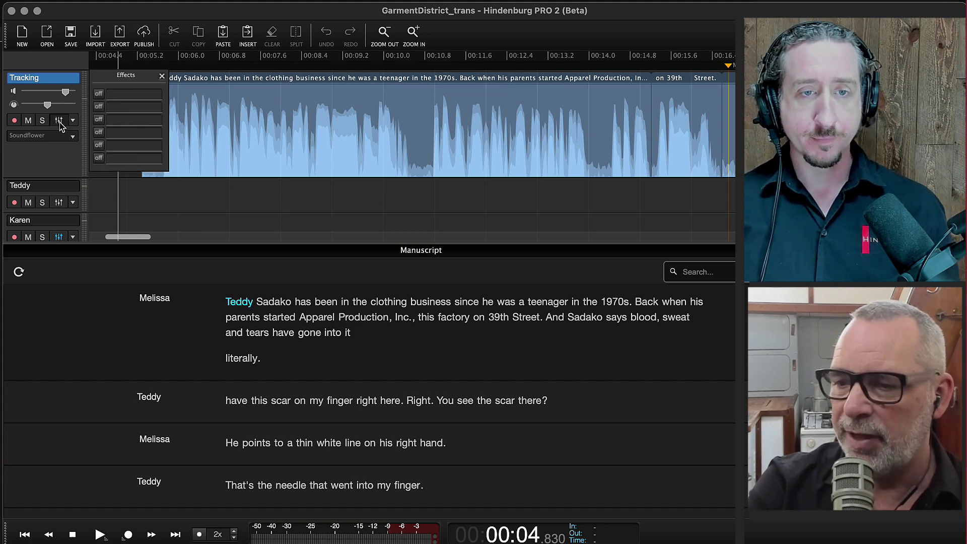
{"action": "left_click", "coordinate": [132, 99]}
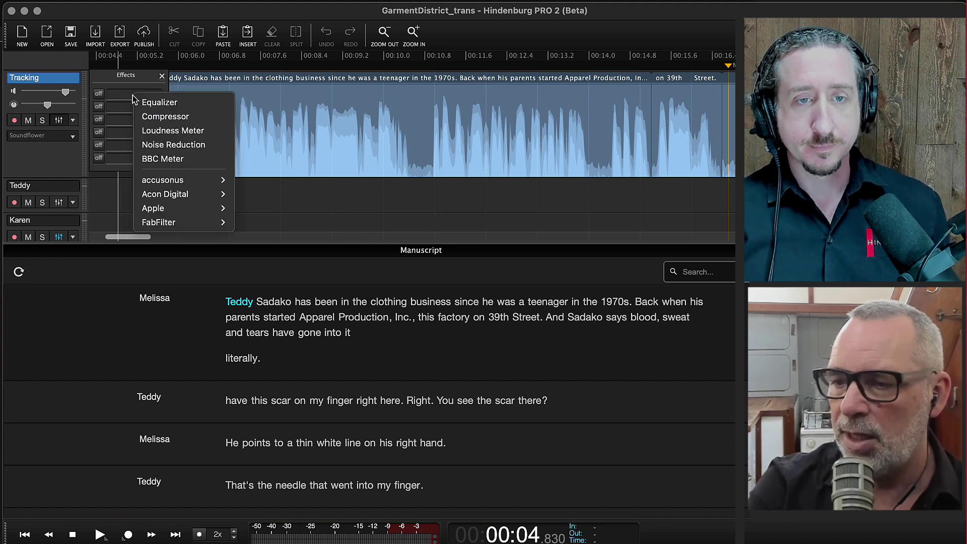
{"action": "left_click", "coordinate": [211, 147]}
{"action": "left_click_drag", "start_coordinate": [346, 125], "coordinate": [436, 145]}
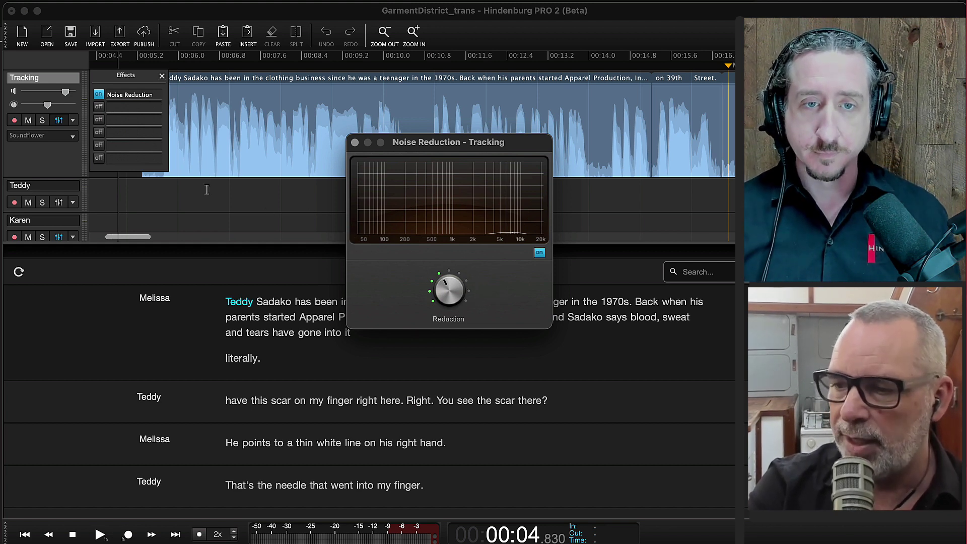
Solo the Tracking track and play the narration through Noise Reduction from 0:06.088.
{"action": "left_click", "coordinate": [183, 173]}
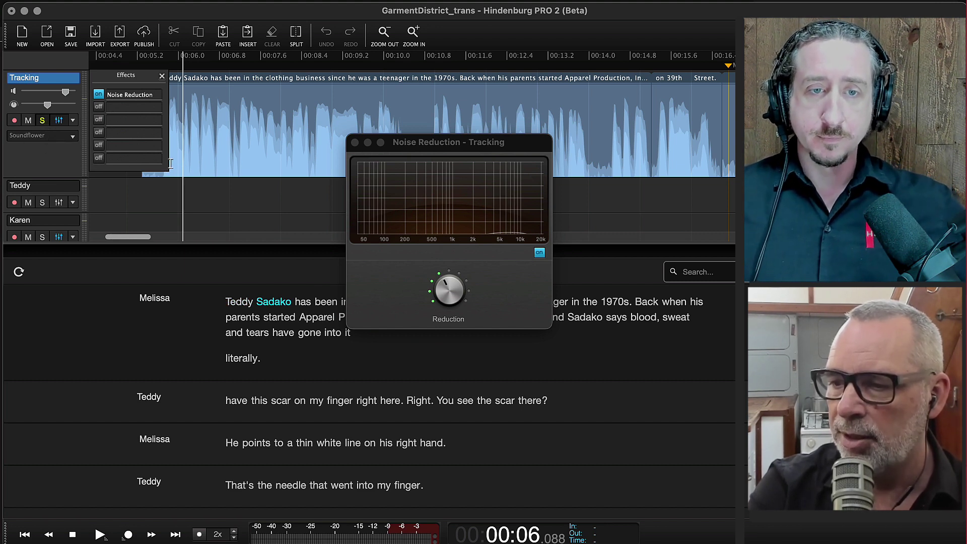
{"action": "key", "text": "space"}
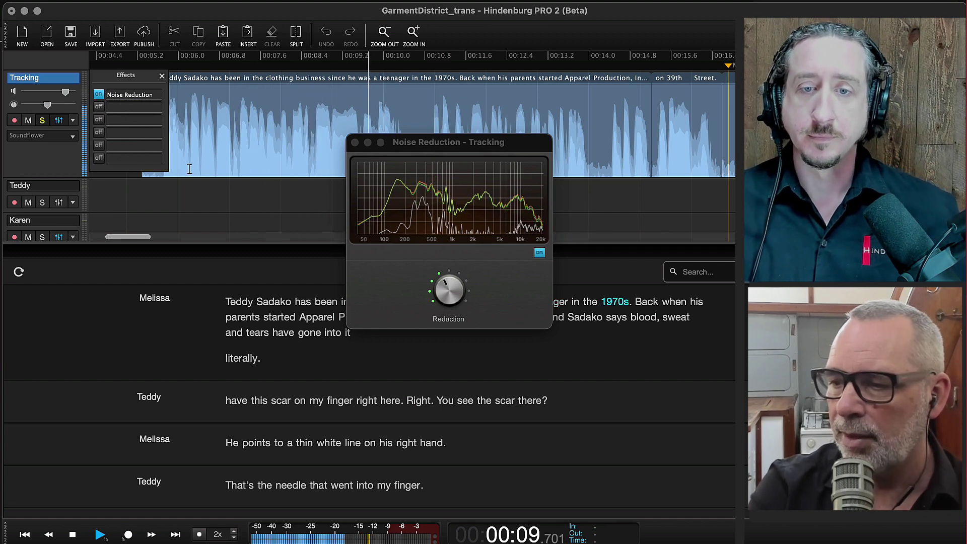
Play the soloed Tracking narration on to about 0:16.5 while watching the Noise Reduction spectrum in speech and pauses.
{"action": "key", "text": "space"}
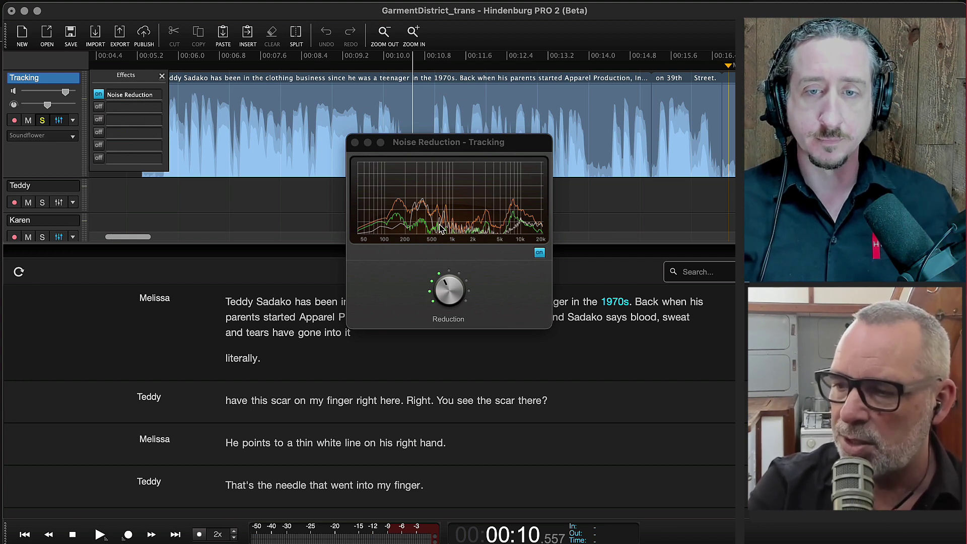
{"action": "key", "text": "space"}
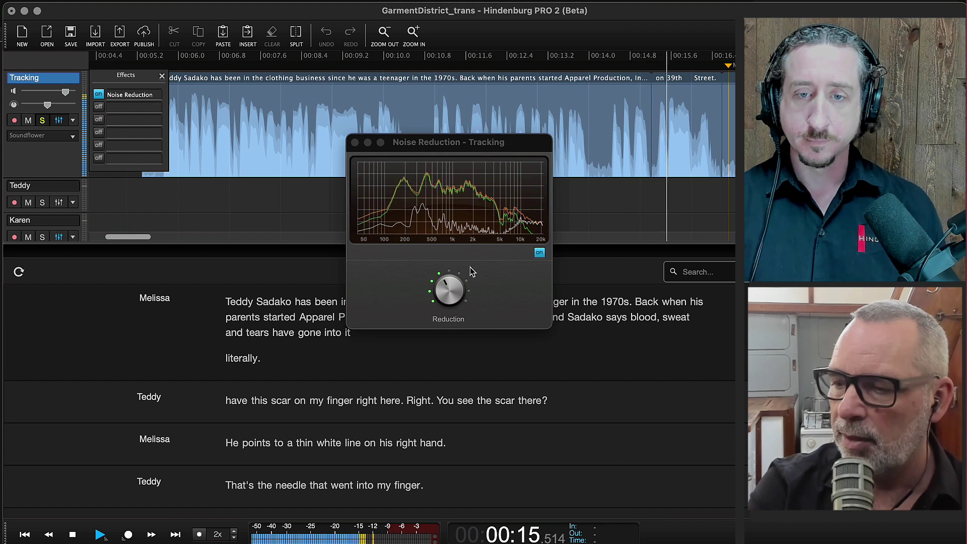
{"action": "key", "text": "space"}
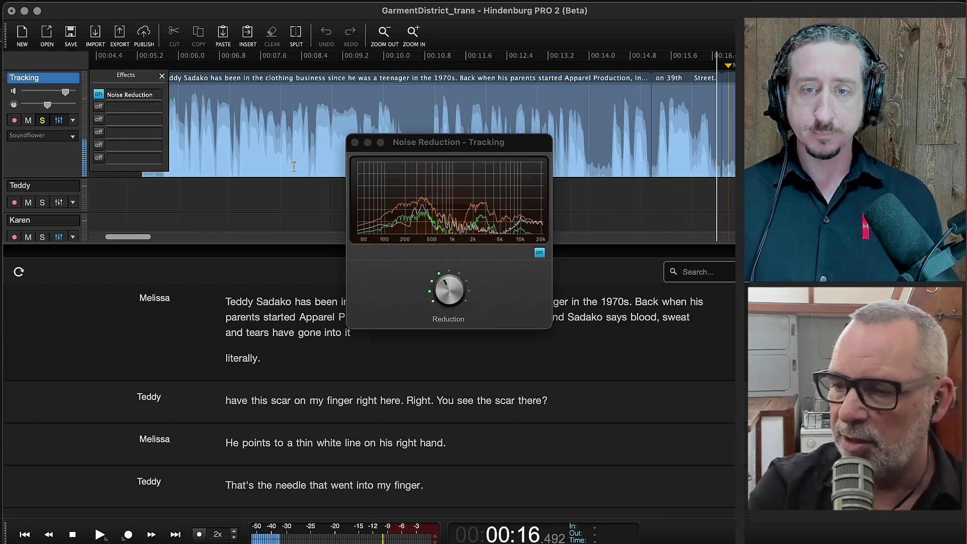
Increase the Noise Reduction amount on the Tracking track and replay the narration from 0:06.950.
{"action": "left_click", "coordinate": [326, 302]}
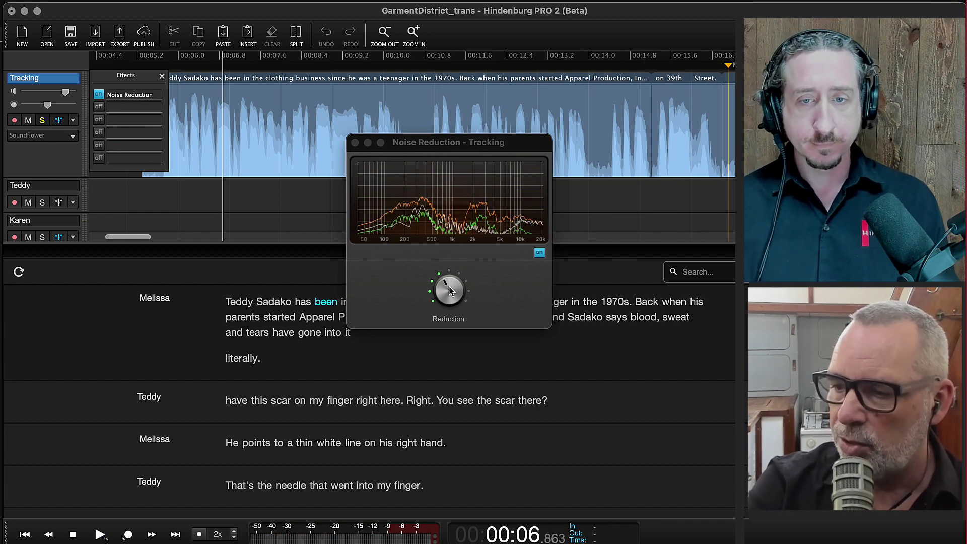
{"action": "left_click_drag", "start_coordinate": [450, 291], "coordinate": [462, 283]}
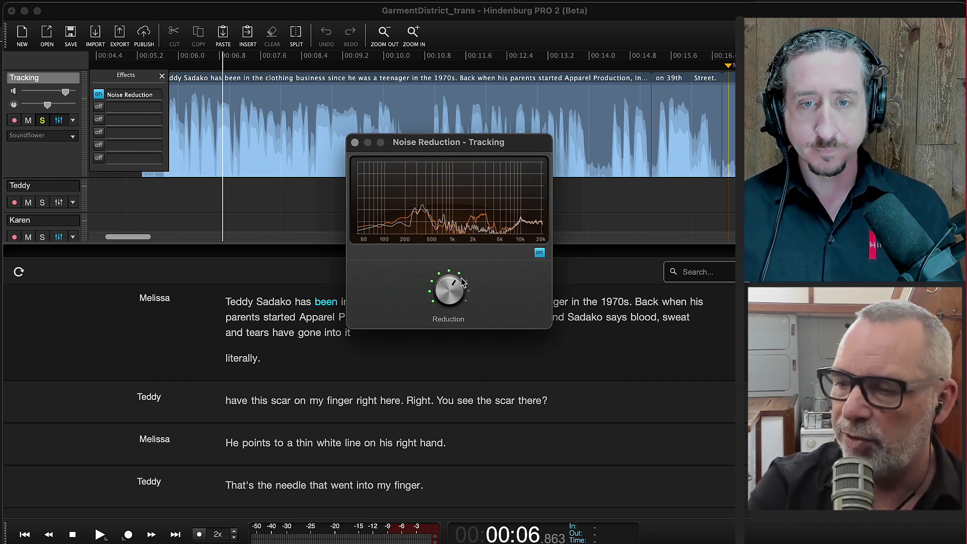
{"action": "left_click", "coordinate": [235, 169]}
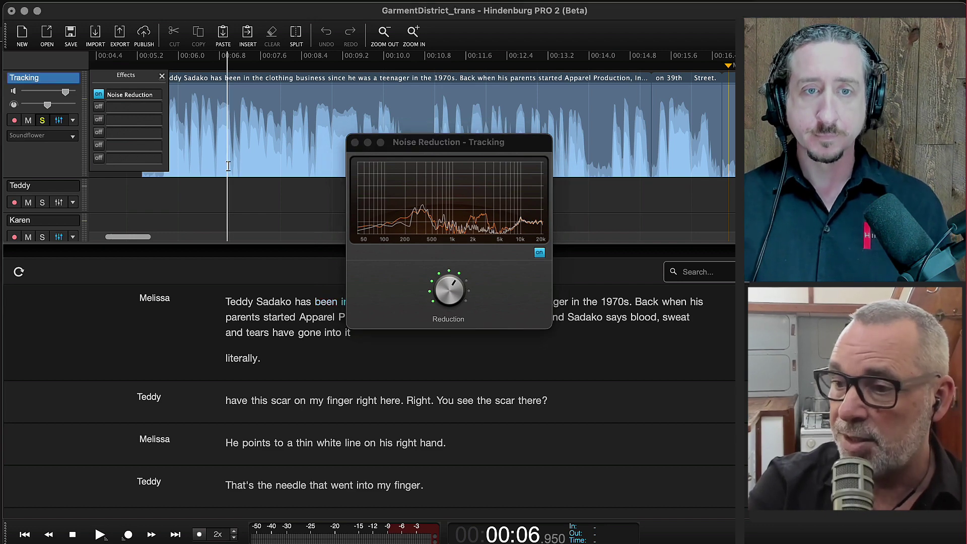
{"action": "key", "text": "space"}
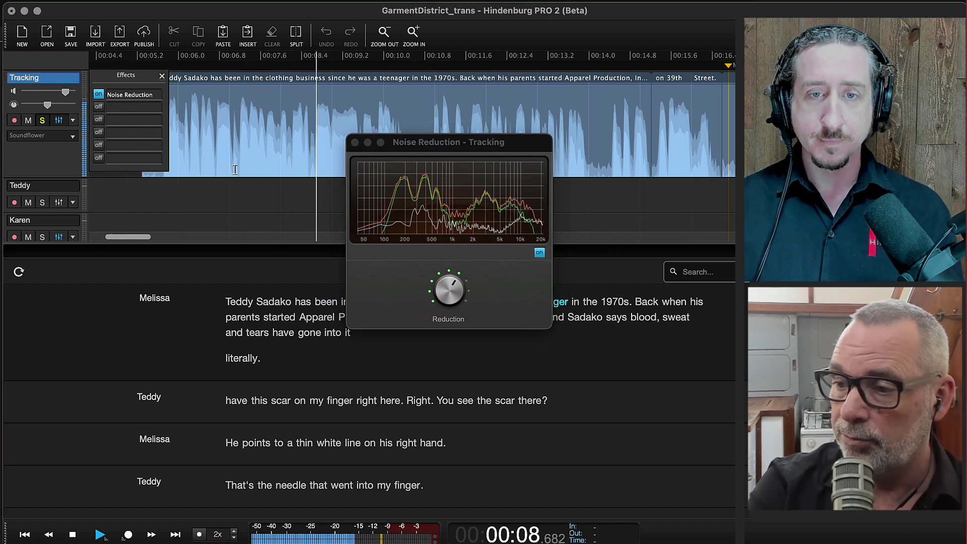
{"action": "key", "text": "space"}
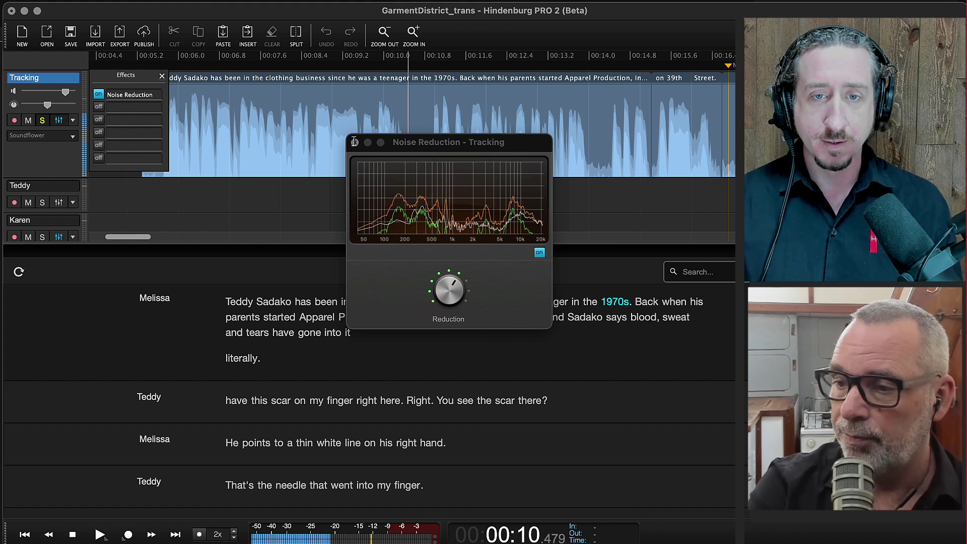
Close the Noise Reduction window and add the Compressor effect to the second effect slot of the Tracking track.
{"action": "left_click", "coordinate": [355, 142]}
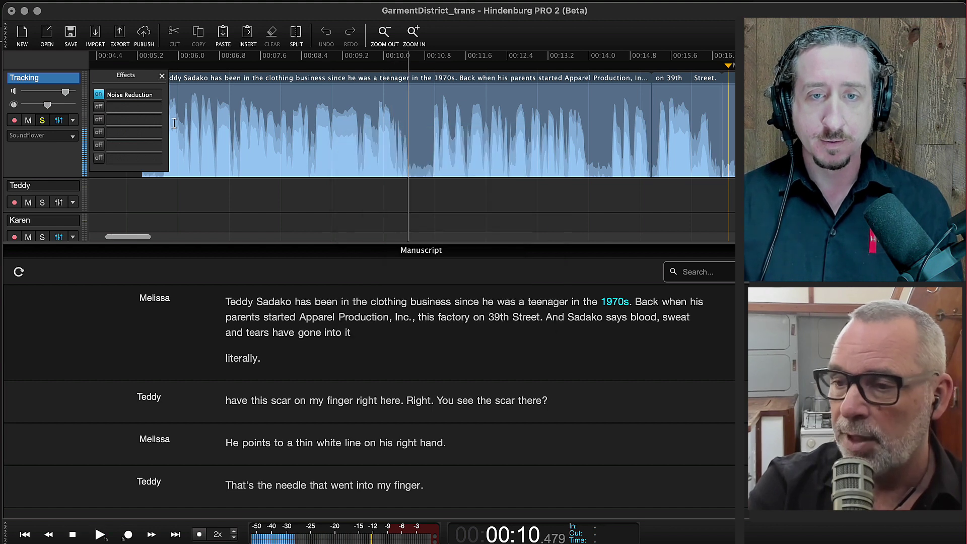
{"action": "left_click", "coordinate": [149, 108]}
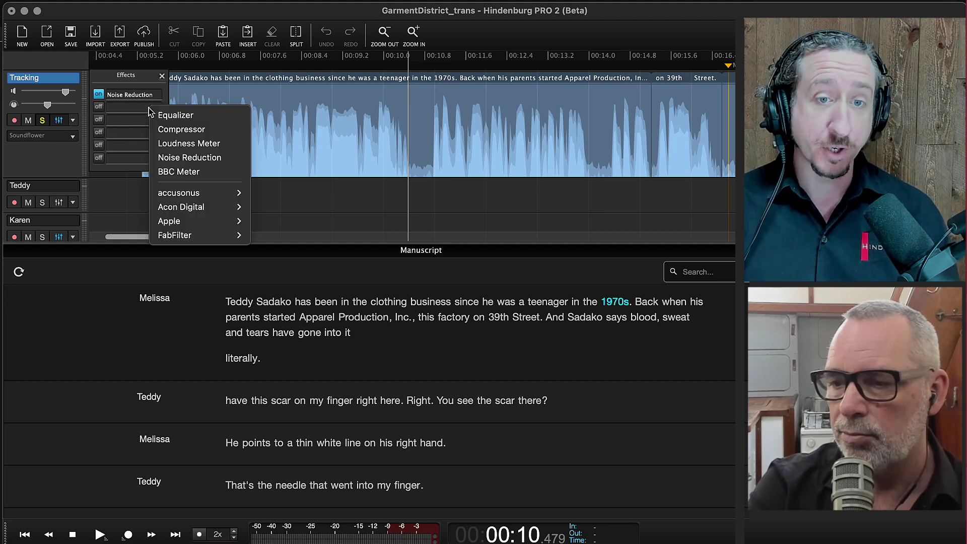
{"action": "left_click", "coordinate": [182, 130]}
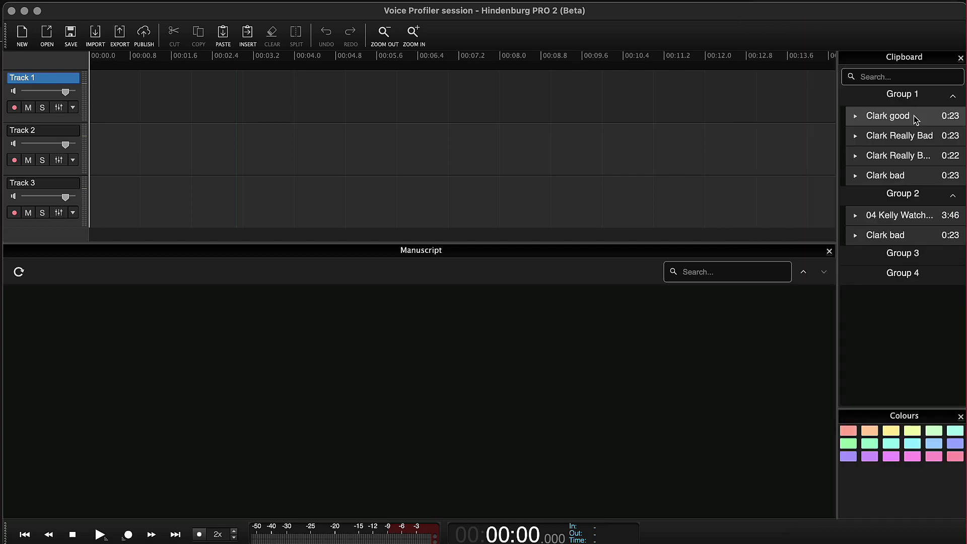
Place the "good" voice clip from clipboard Group 1 near the start of Track 1 and play it from 0:00.875.
{"action": "left_click_drag", "start_coordinate": [914, 115], "coordinate": [121, 100]}
{"action": "left_click", "coordinate": [135, 125]}
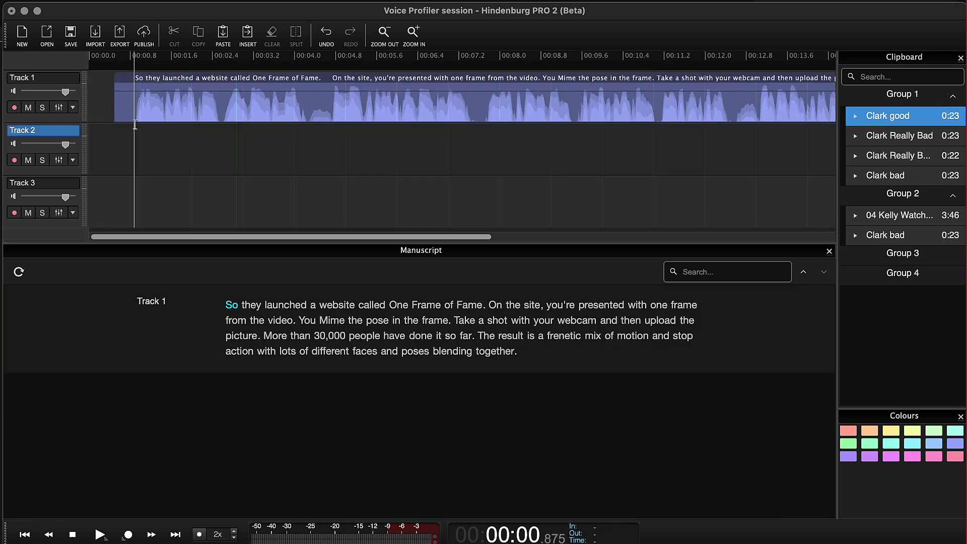
{"action": "key", "text": "space"}
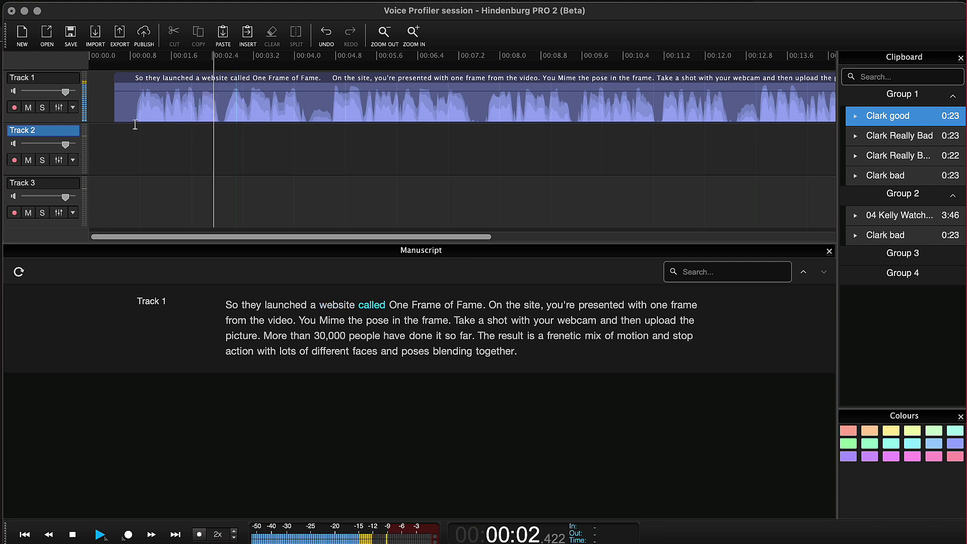
{"action": "key", "text": "space"}
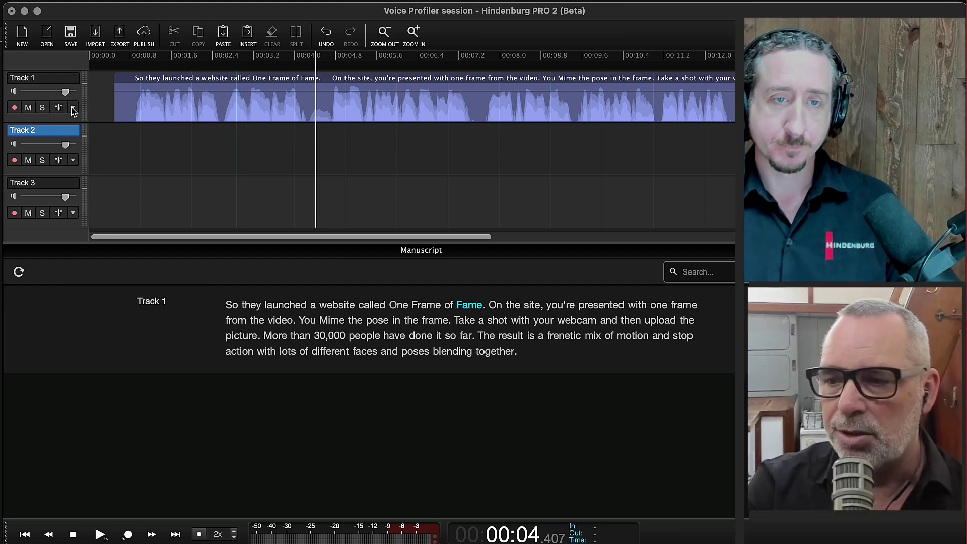
Learn a voice profile from Track 1's recording and look at the profile save dialog without saving.
{"action": "left_click", "coordinate": [73, 108]}
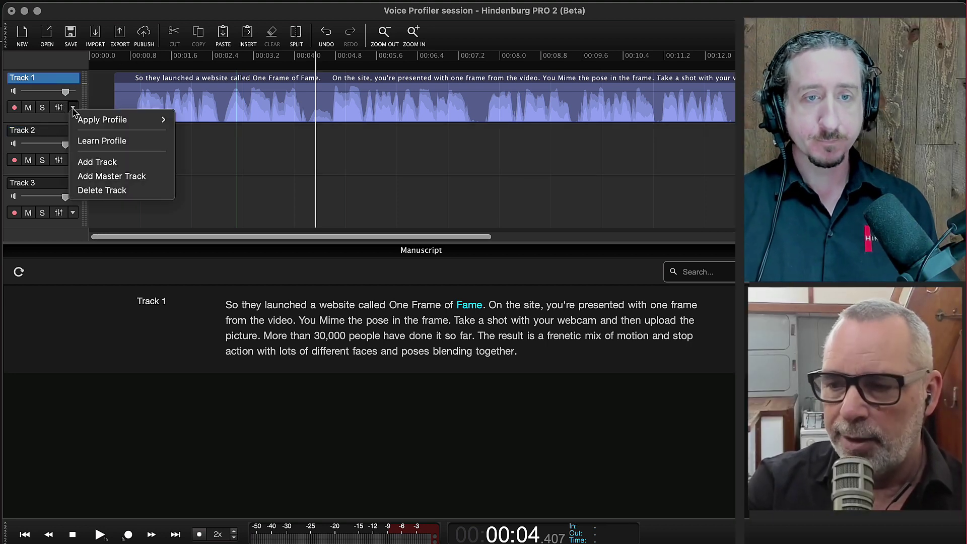
{"action": "mouse_move", "coordinate": [129, 127]}
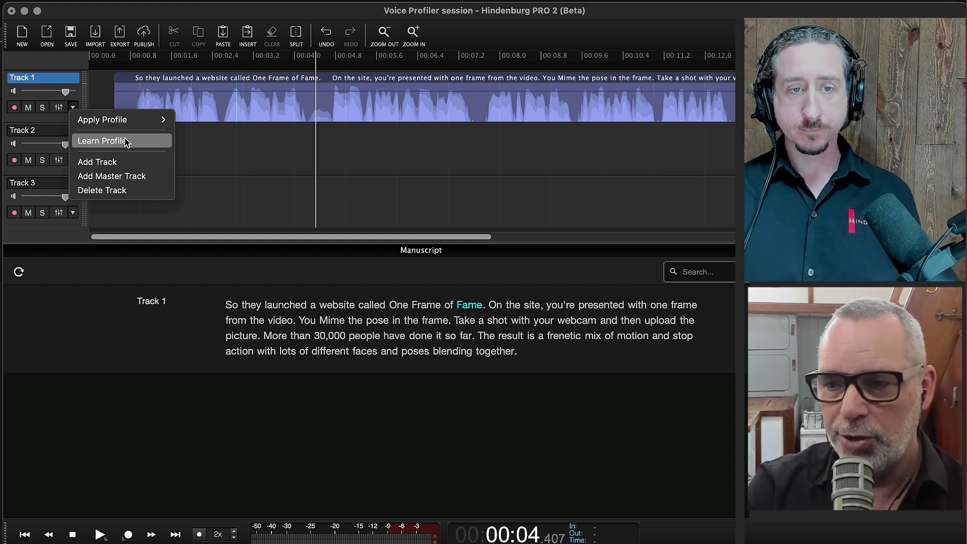
{"action": "left_click", "coordinate": [125, 141]}
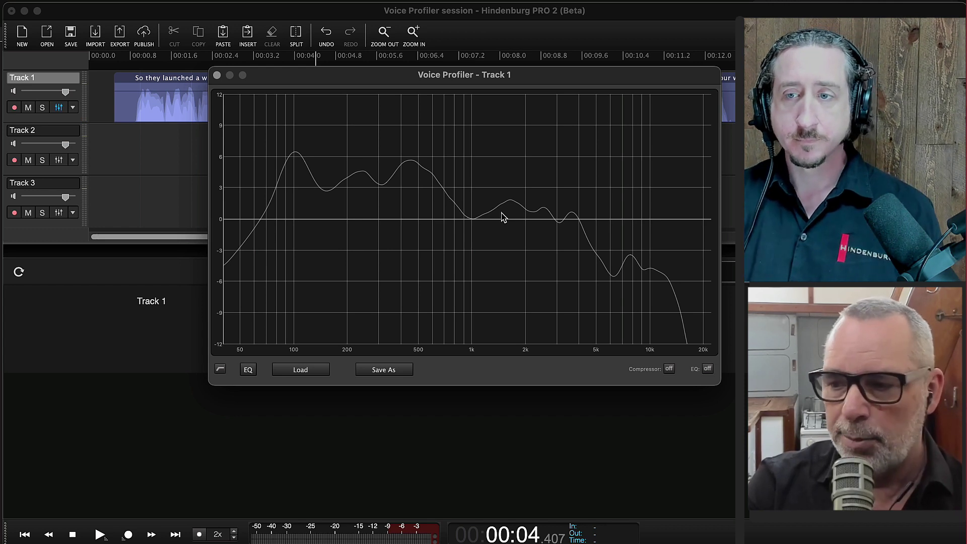
{"action": "left_click", "coordinate": [384, 370]}
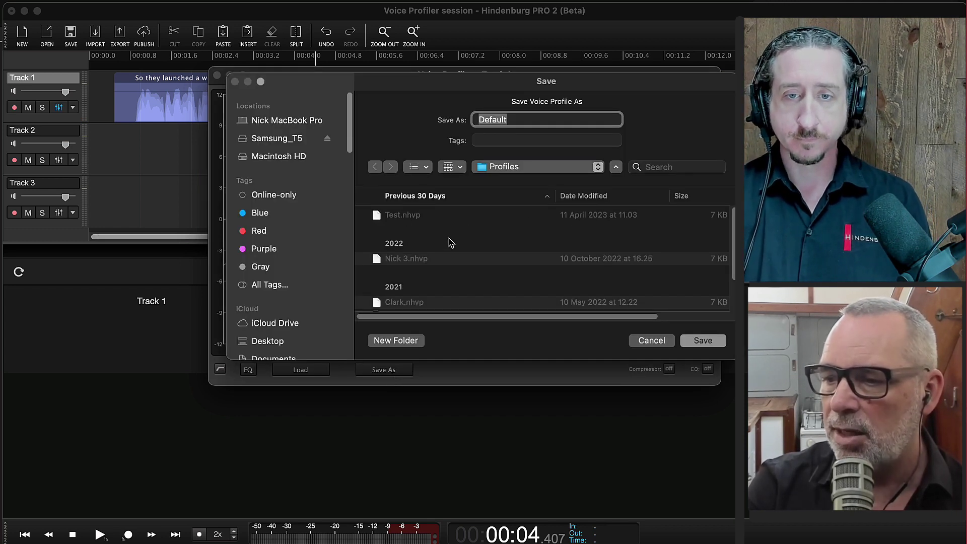
{"action": "left_click", "coordinate": [651, 341]}
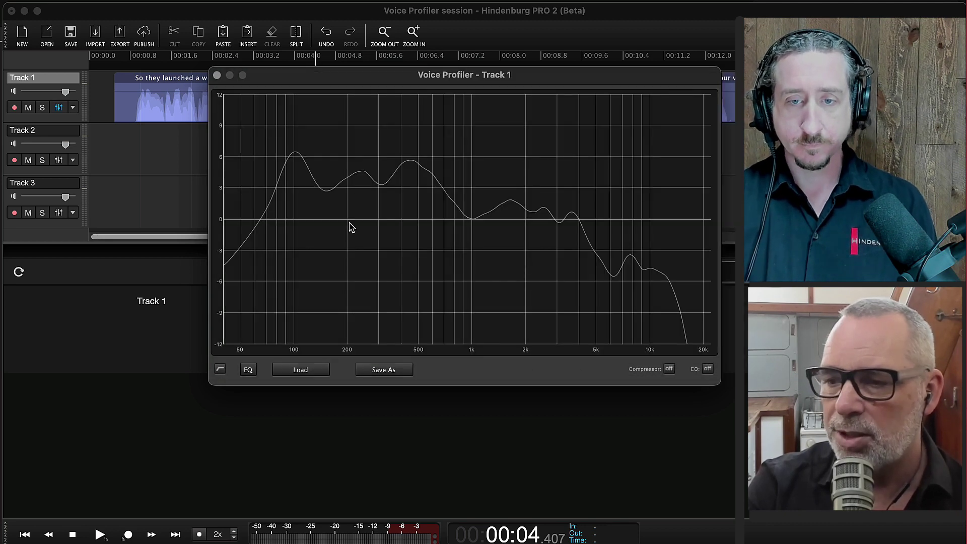
{"action": "left_click", "coordinate": [217, 75]}
Replace the clip on Track 1 with the "Really Bad" voice recording from the clipboard.
{"action": "left_click", "coordinate": [191, 110]}
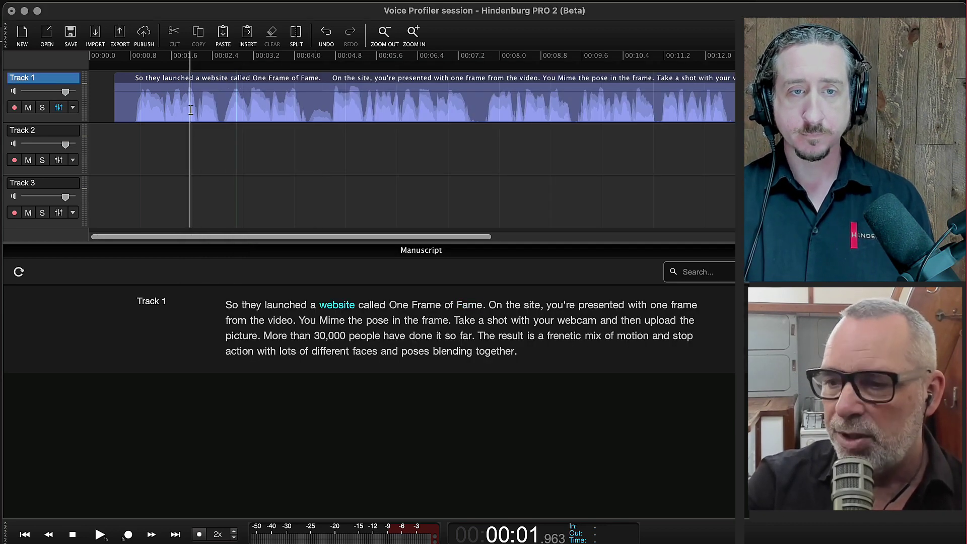
{"action": "left_click", "coordinate": [228, 84]}
{"action": "key", "text": "Delete"}
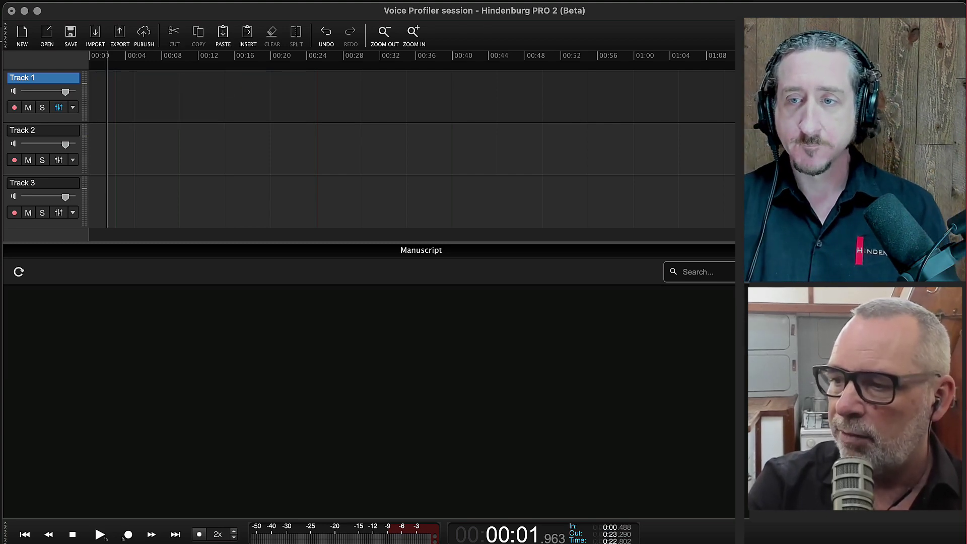
{"action": "key", "text": "Tab"}
{"action": "left_click_drag", "start_coordinate": [487, 112], "coordinate": [129, 95]}
Play the opening of the "Really Bad" clip twice, the second time from 0:04.363, to judge its sound.
{"action": "left_click", "coordinate": [133, 115]}
{"action": "scroll", "coordinate": [133, 116], "scroll_direction": "up", "scroll_amount": 5}
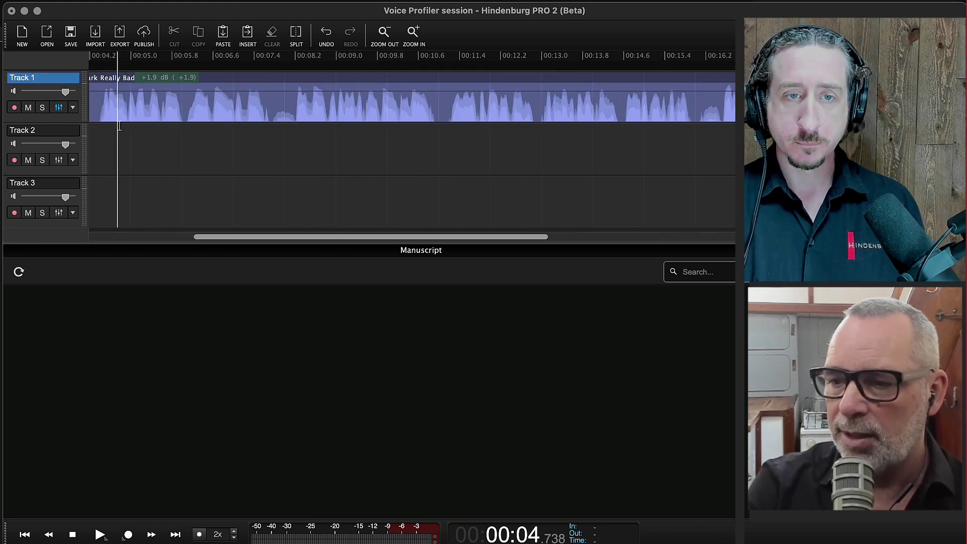
{"action": "left_click", "coordinate": [104, 128]}
{"action": "key", "text": "space"}
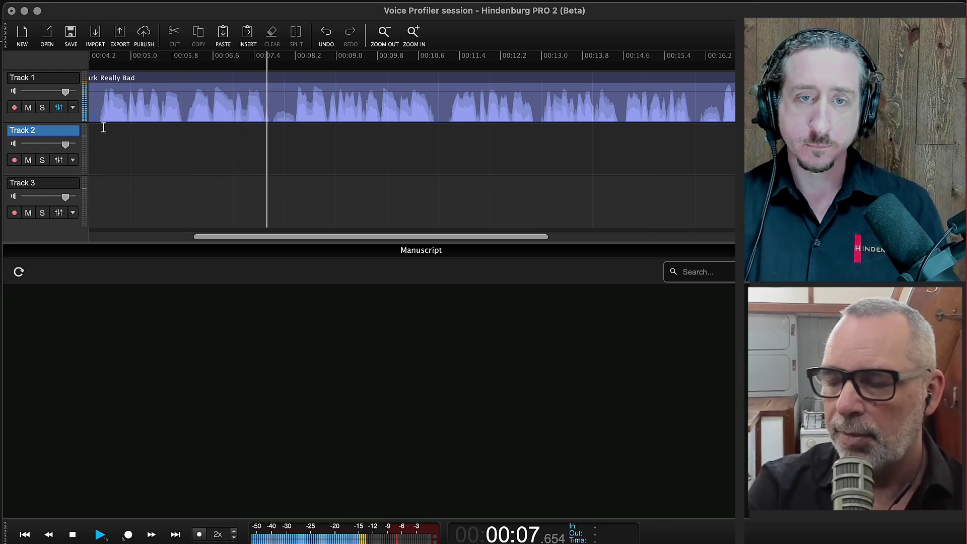
{"action": "key", "text": "space"}
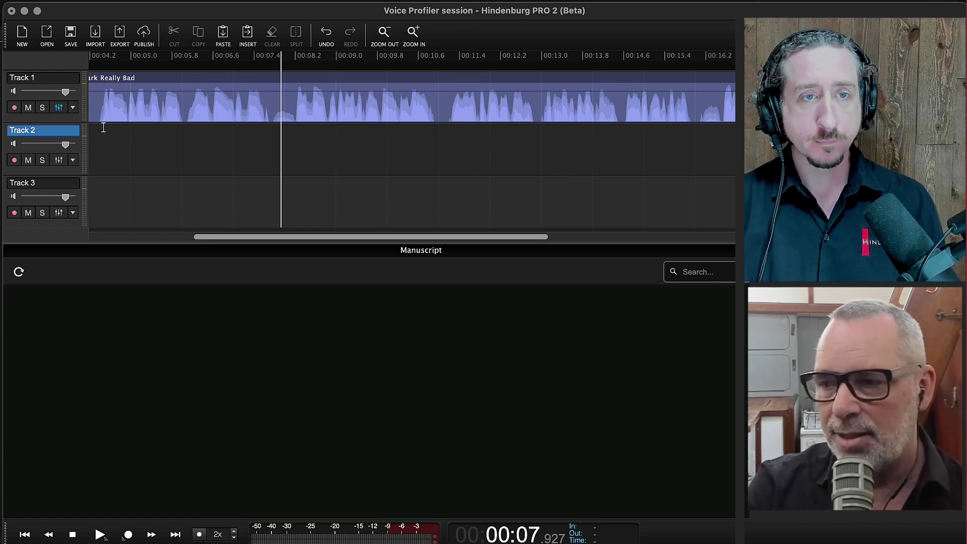
{"action": "left_click", "coordinate": [231, 80]}
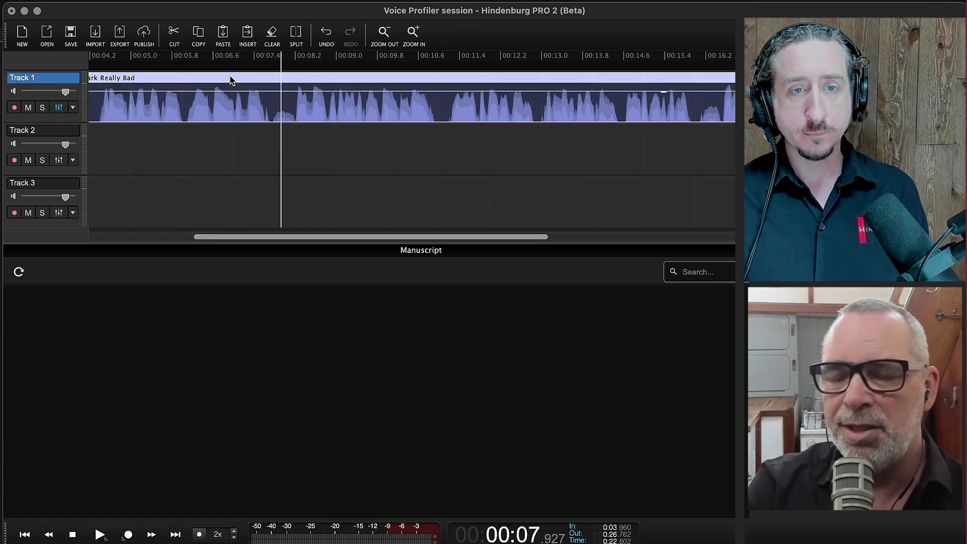
{"action": "left_click", "coordinate": [109, 125]}
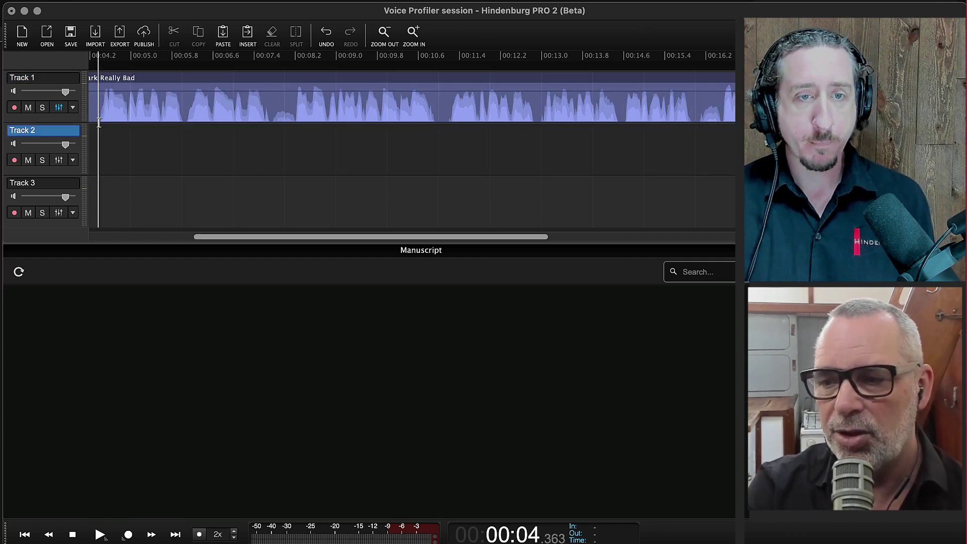
{"action": "key", "text": "space"}
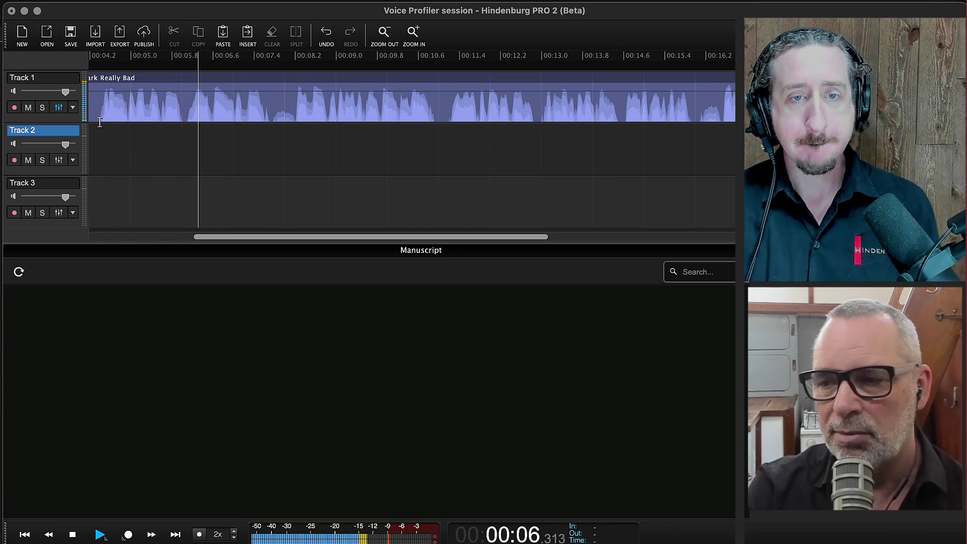
{"action": "key", "text": "space"}
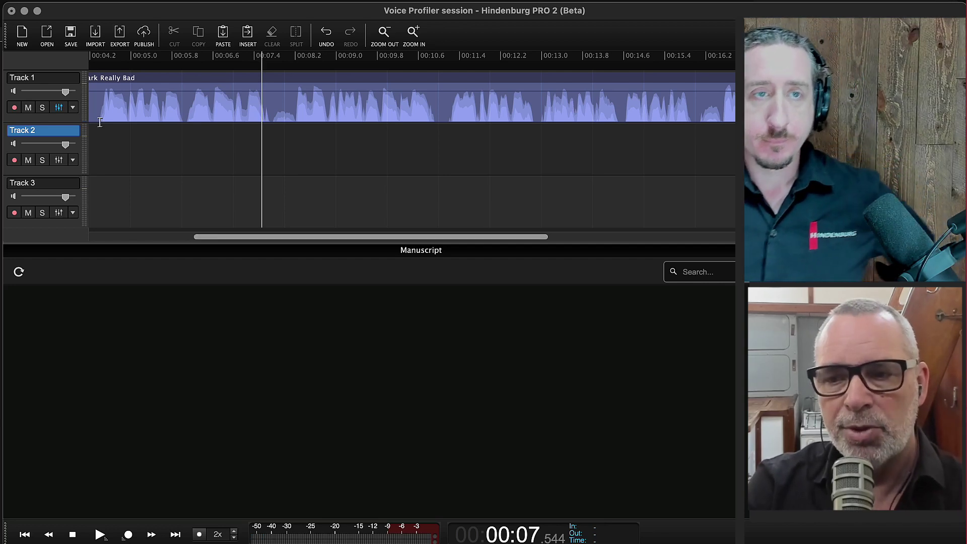
Apply the speaker's saved voice profile to Track 1 and play the corrected clip from 0:04.400.
{"action": "left_click", "coordinate": [74, 109]}
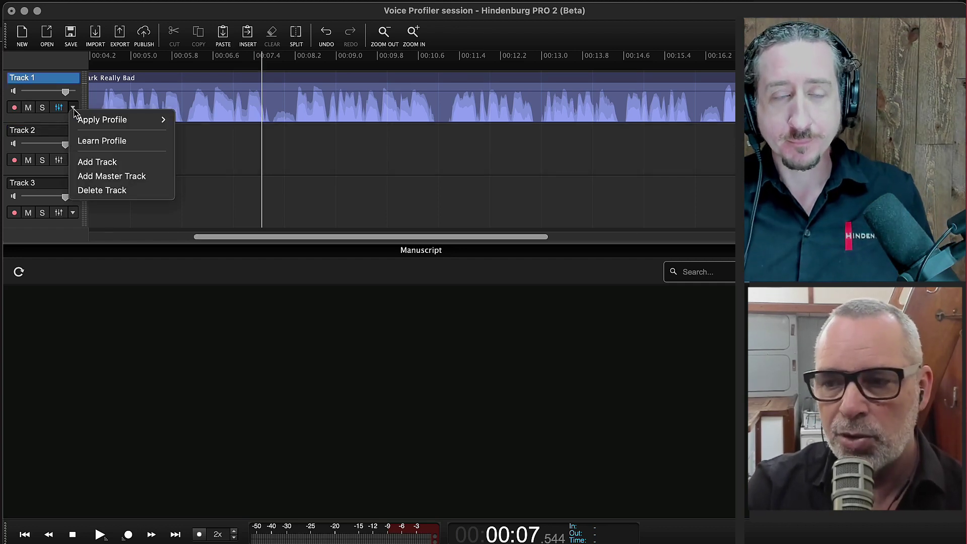
{"action": "mouse_move", "coordinate": [111, 126]}
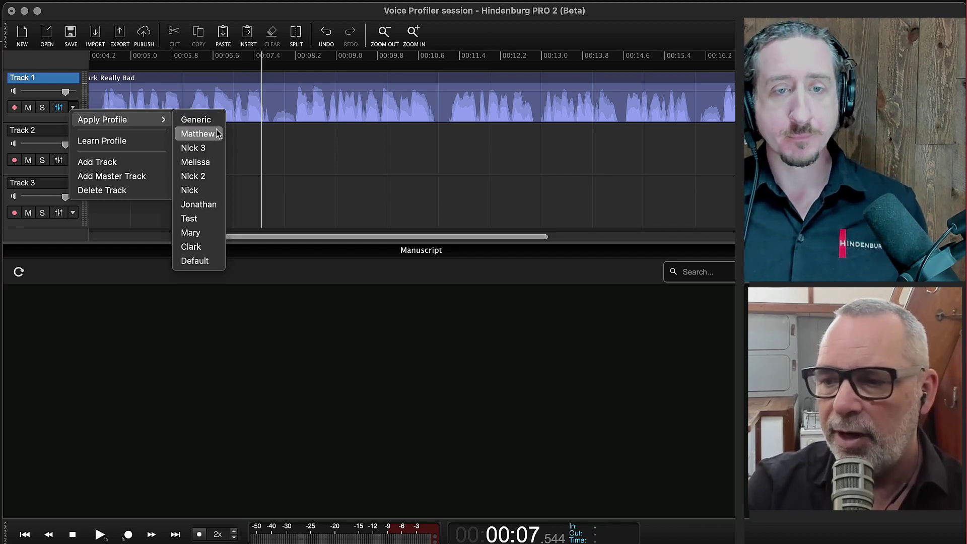
{"action": "left_click", "coordinate": [195, 247]}
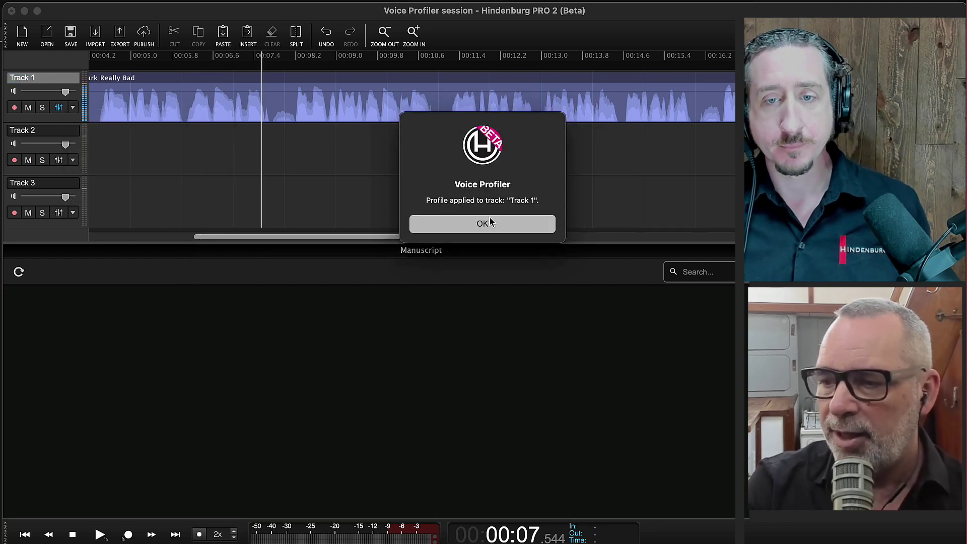
{"action": "left_click", "coordinate": [489, 222]}
{"action": "left_click", "coordinate": [100, 113]}
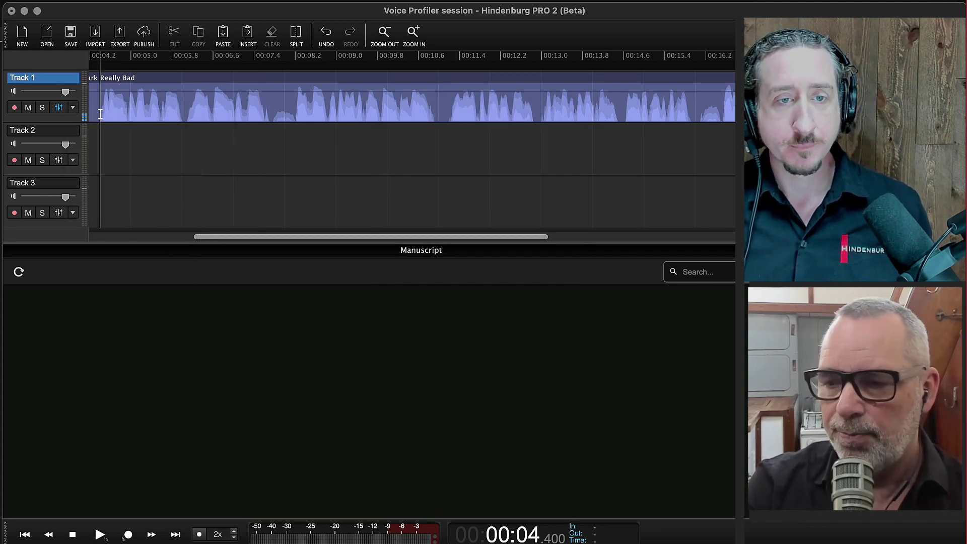
{"action": "key", "text": "space"}
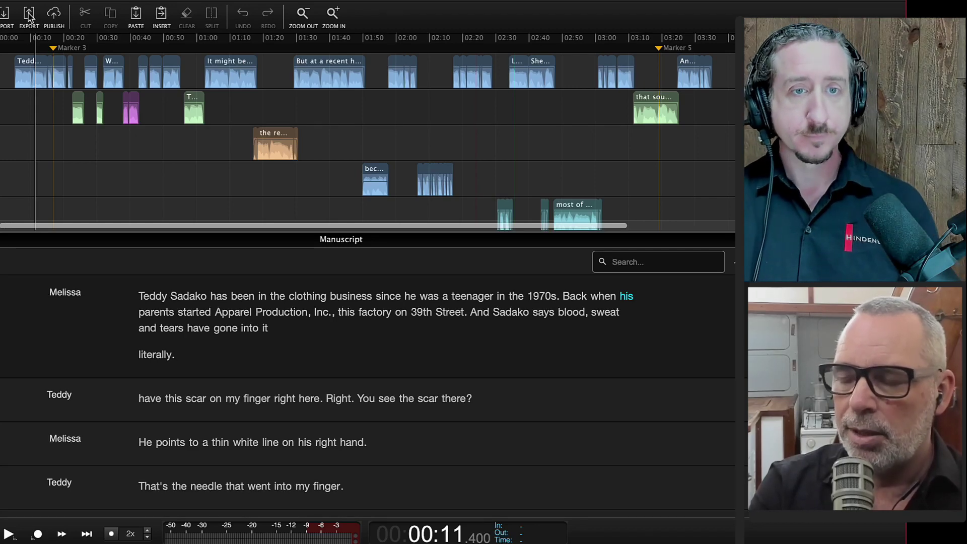
Start exporting the GarmentDistrict_trans session as an MP3 file with Med Quality encoding and open its Export Options.
{"action": "left_click", "coordinate": [29, 16]}
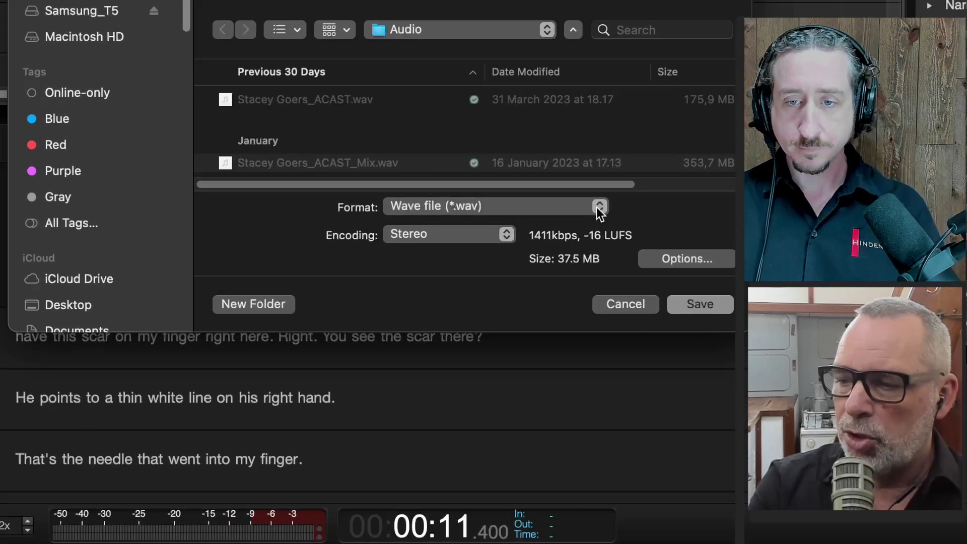
{"action": "left_click", "coordinate": [539, 309]}
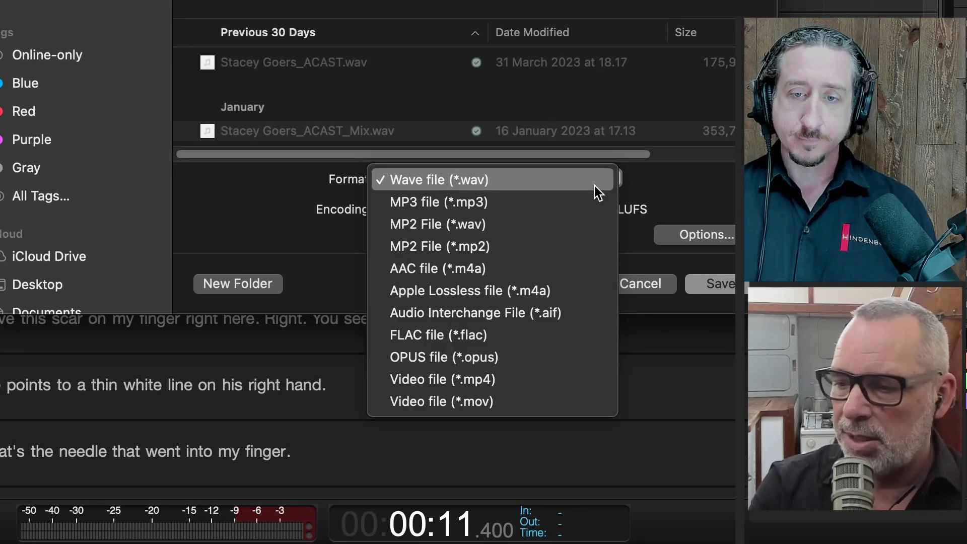
{"action": "left_click", "coordinate": [516, 202]}
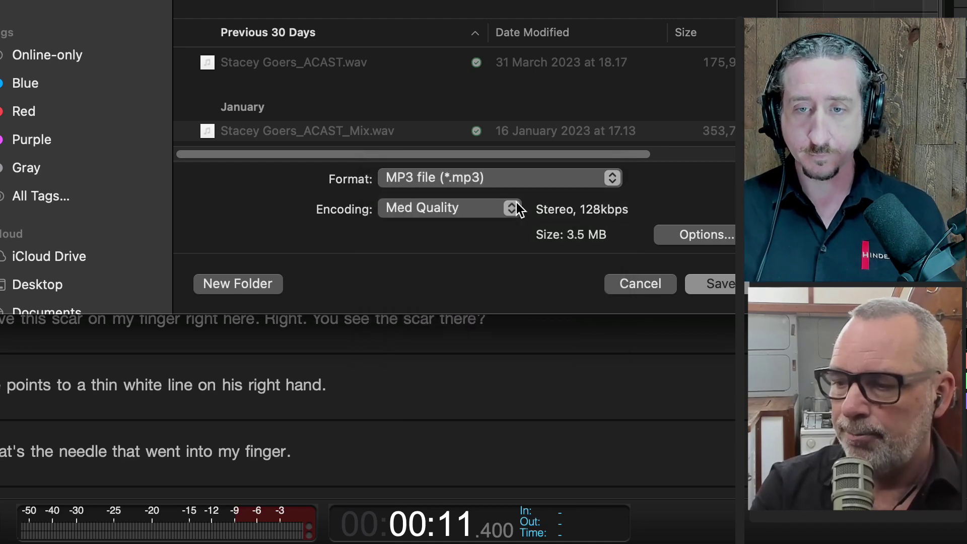
{"action": "left_click", "coordinate": [511, 209]}
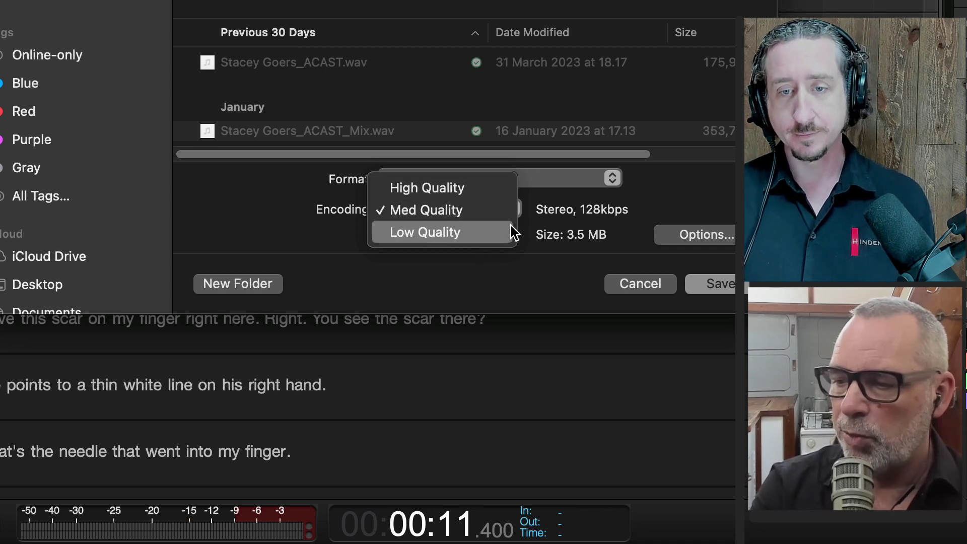
{"action": "left_click", "coordinate": [554, 250]}
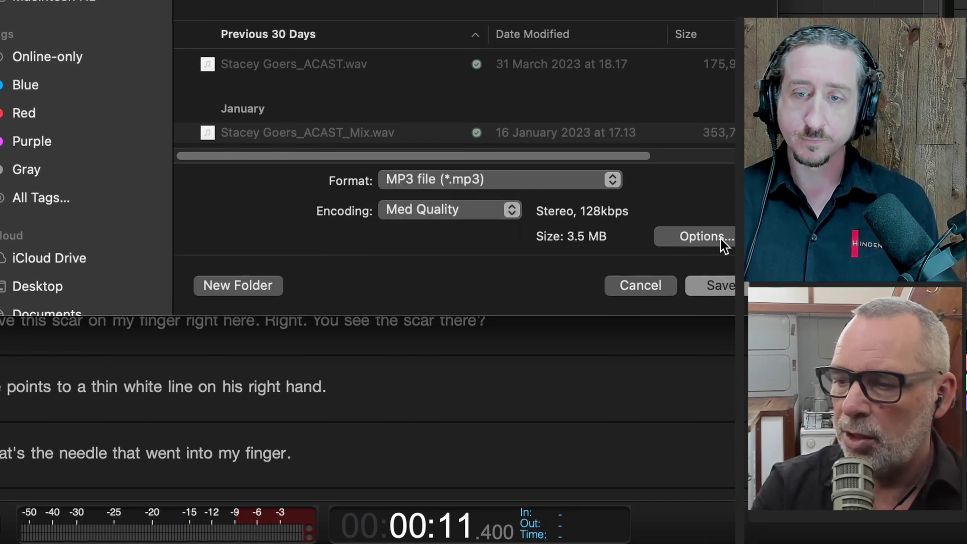
{"action": "left_click", "coordinate": [719, 238]}
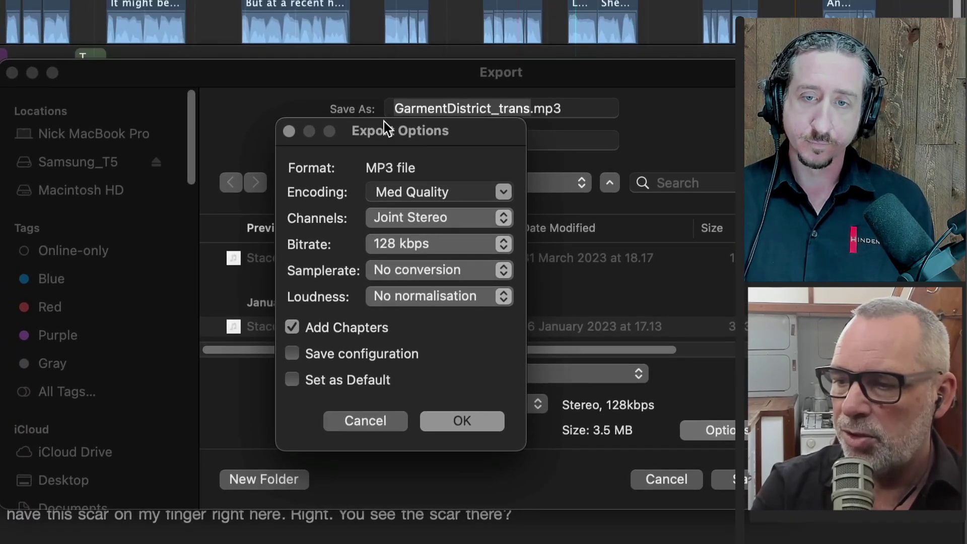
{"action": "left_click_drag", "start_coordinate": [410, 127], "coordinate": [477, 148]}
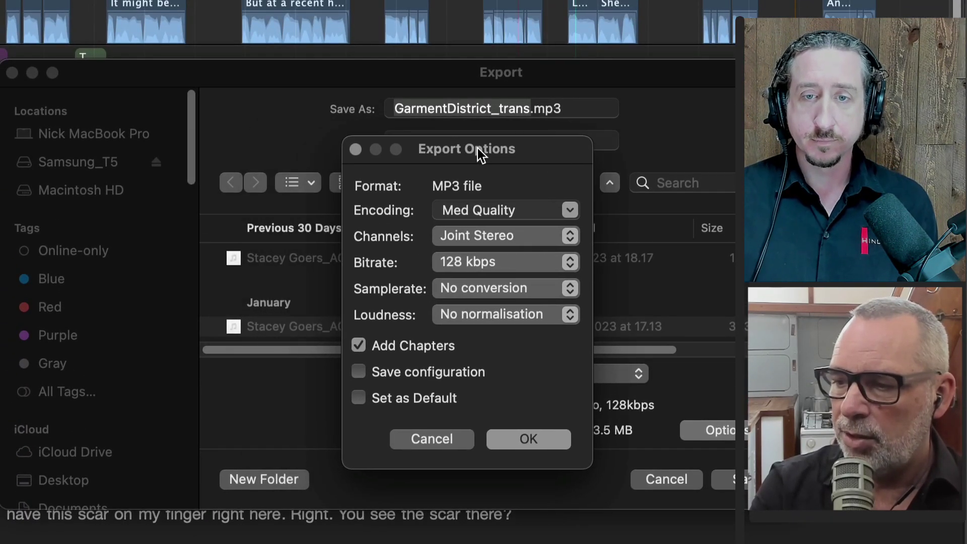